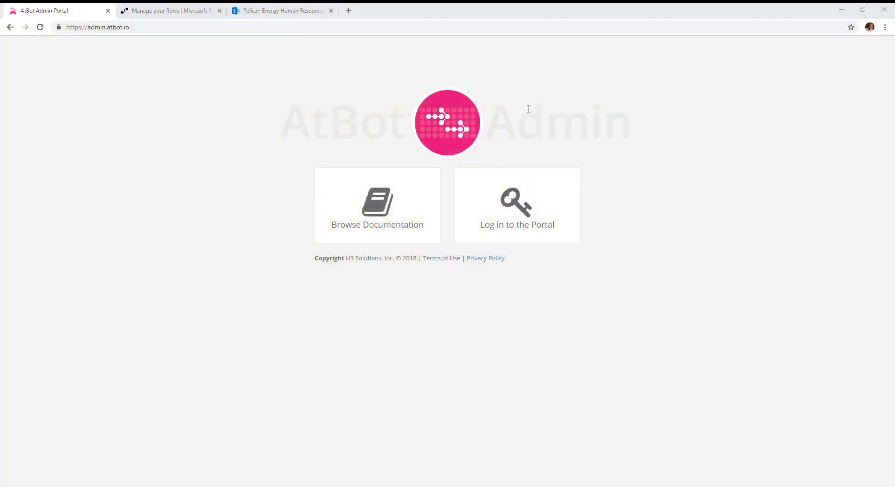
Step: Log in to the AtBot admin portal and open the Adaptive Card Templates page
left_click(516, 216)
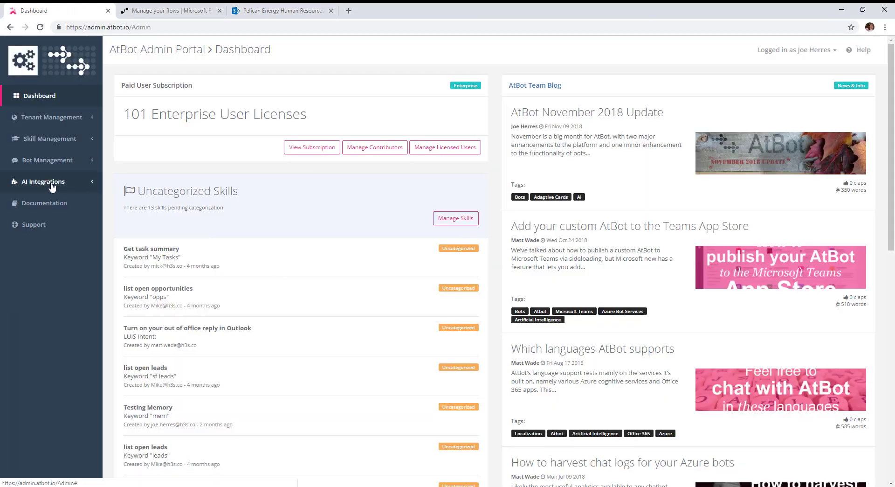
left_click(51, 182)
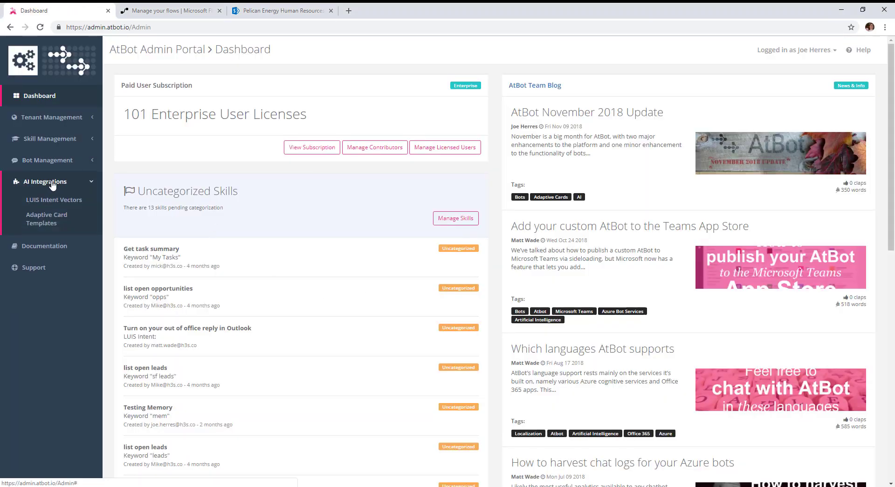
left_click(42, 218)
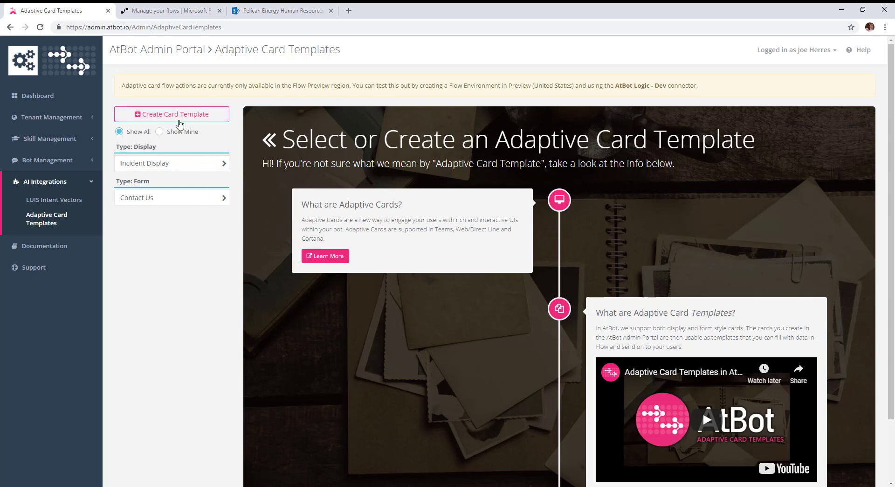
Step: Create an adaptive card template named "Suvey Card" with the card type Form
left_click(184, 119)
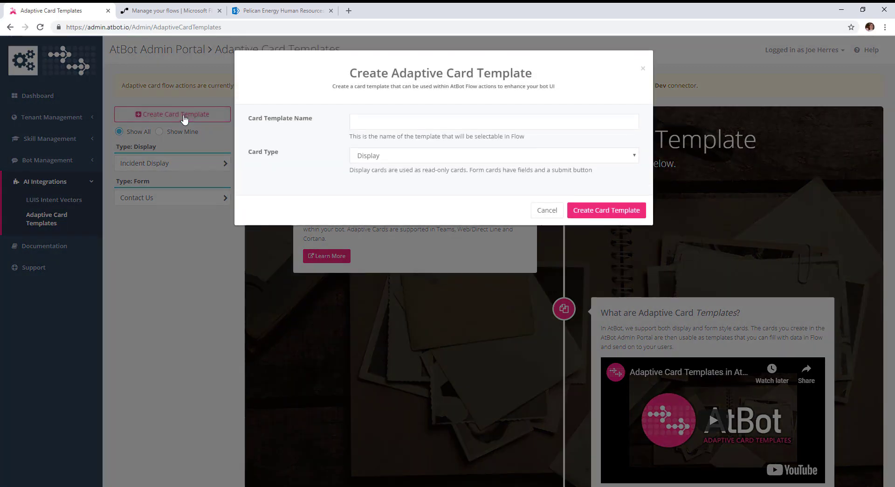
left_click(381, 122)
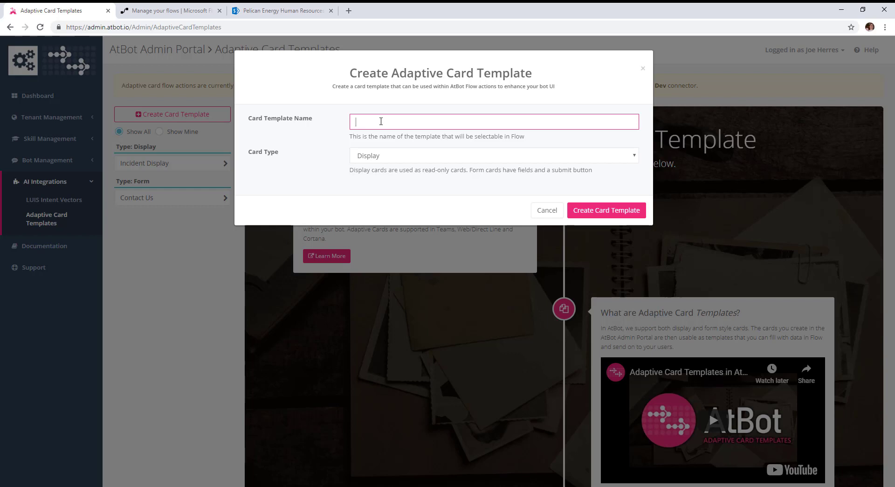
type("Suvey Card")
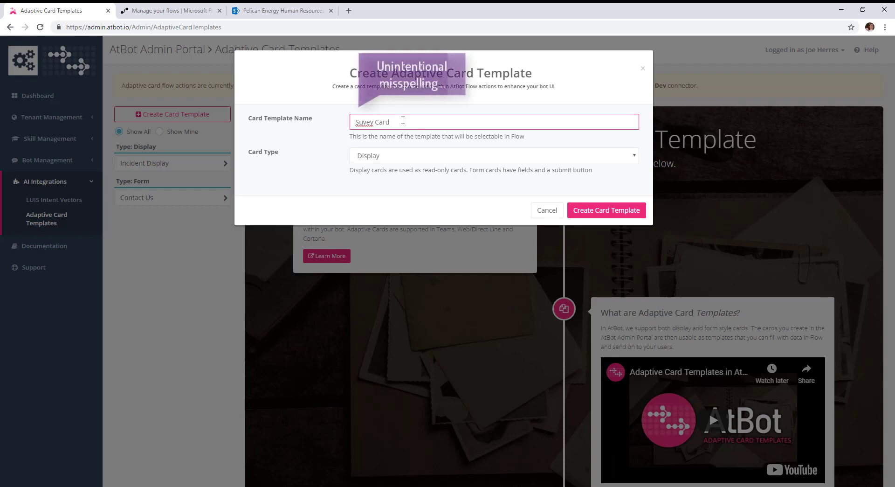
left_click(425, 157)
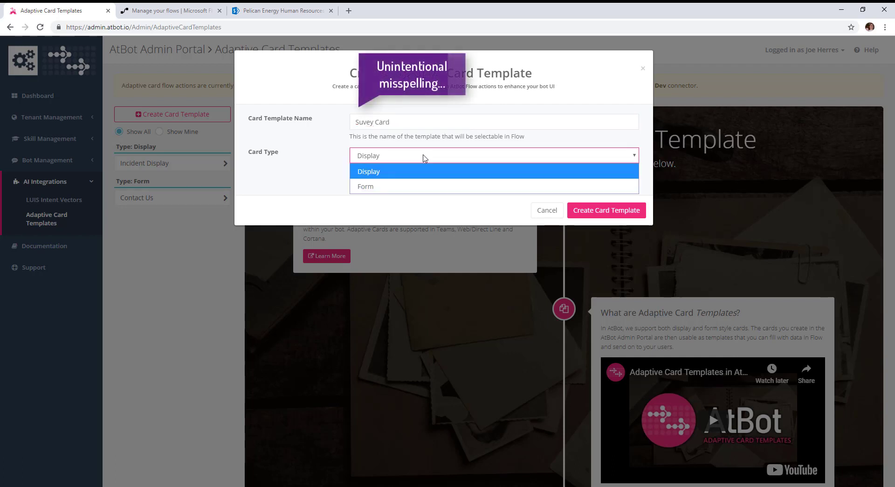
left_click(379, 186)
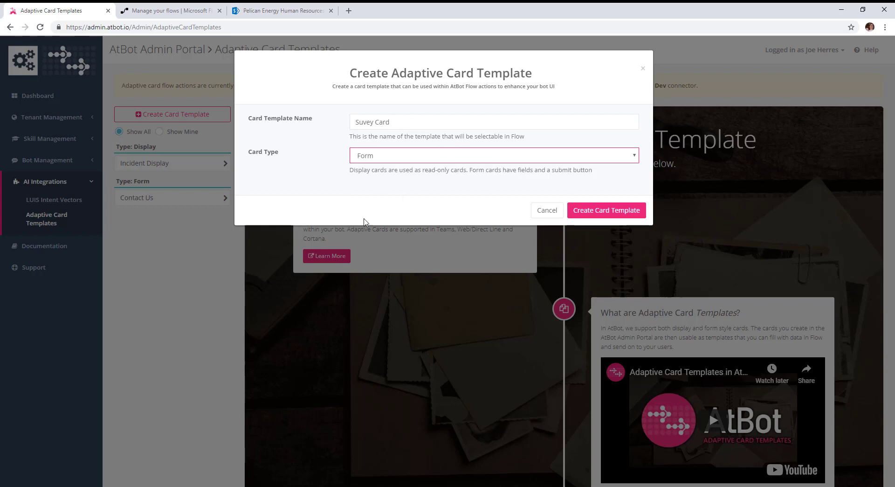
left_click(604, 211)
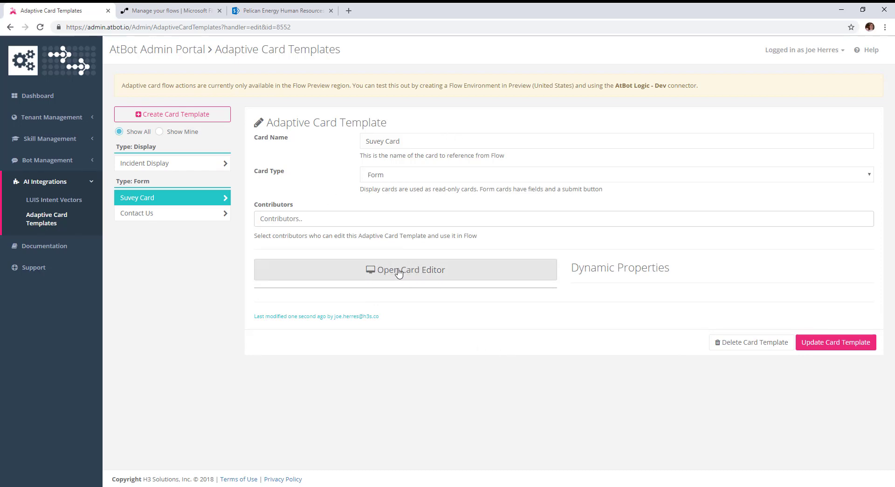
Step: Open the Suvey Card in the card editor and load the Survey Form starter template into it
left_click(399, 273)
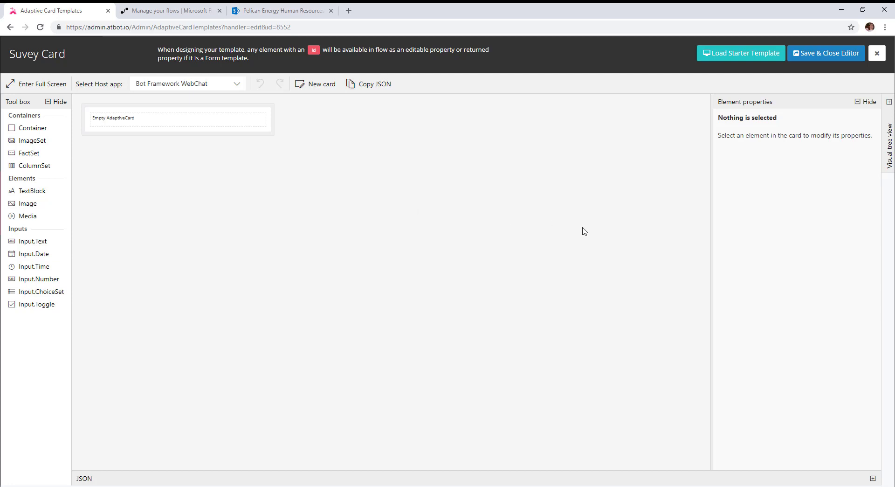
left_click(732, 60)
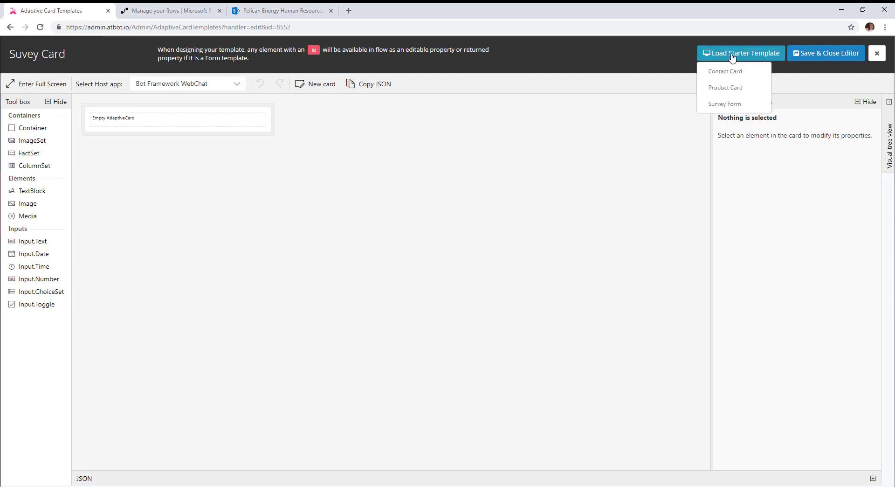
left_click(726, 105)
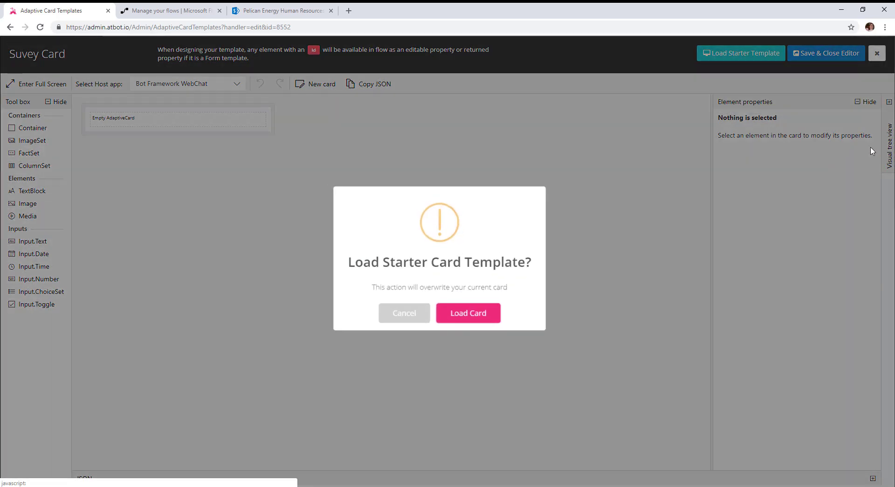
left_click(488, 323)
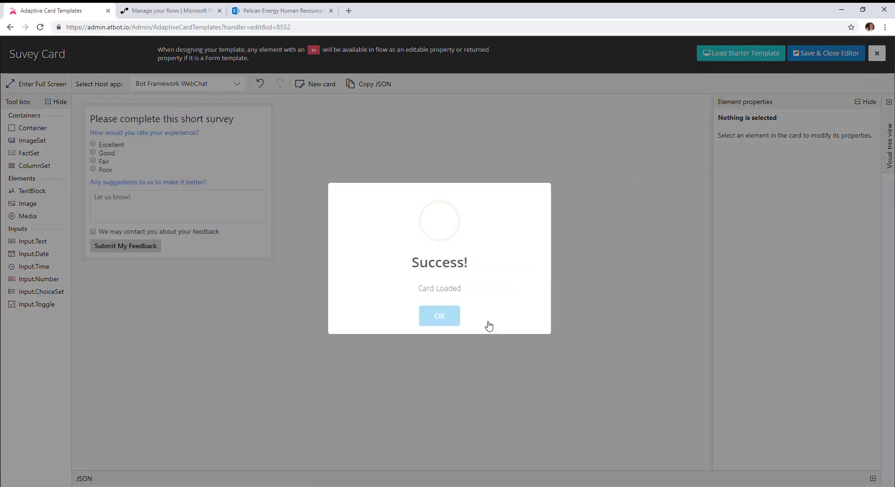
left_click(448, 324)
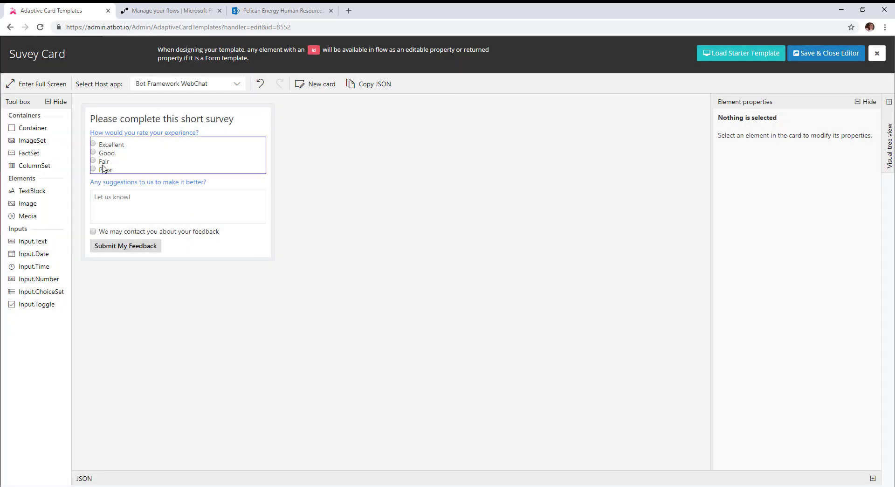
Step: Examine the properties of the survey's heading, rating question, choice set, suggestions input and contact toggle
left_click(120, 119)
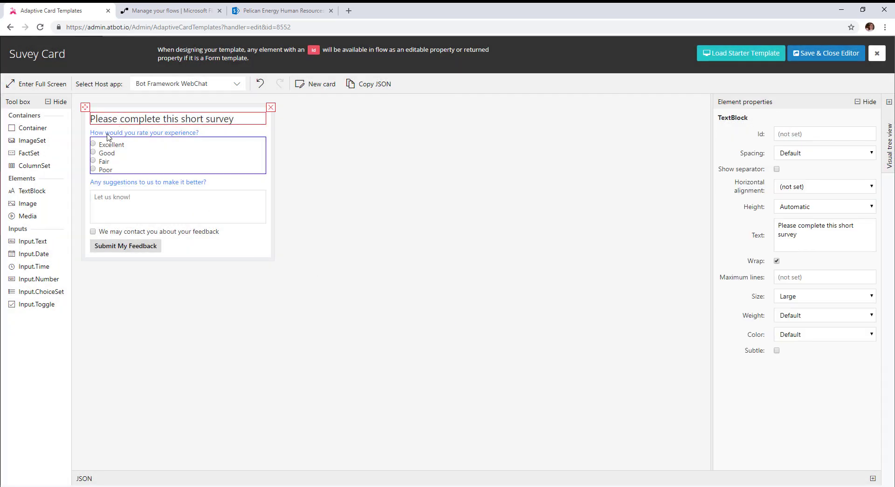
left_click(107, 135)
left_click(108, 160)
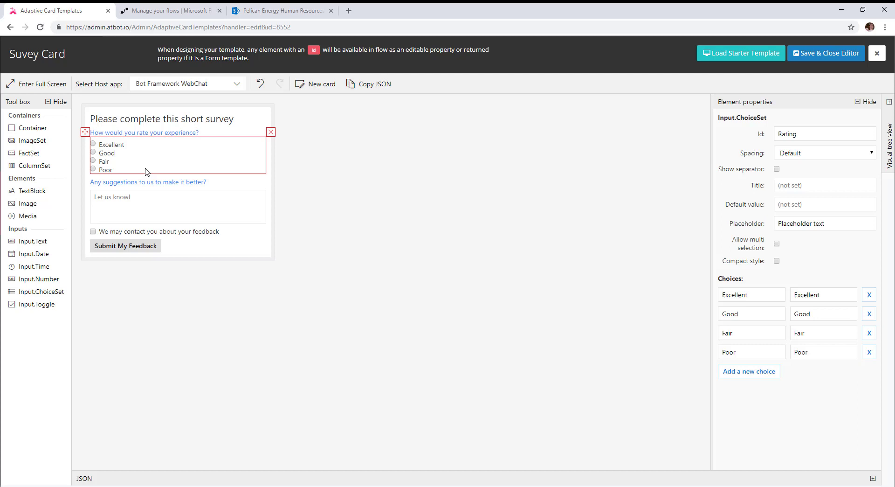
left_click(118, 212)
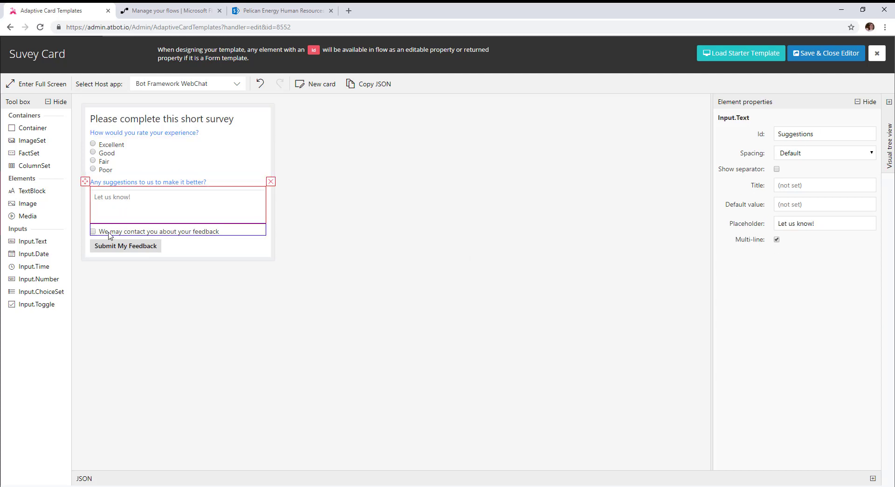
left_click(149, 231)
left_click(301, 288)
Step: Add a text block reading "Date System Accessed" below the survey heading and set its color to Accent
left_click_drag(28, 192, 112, 133)
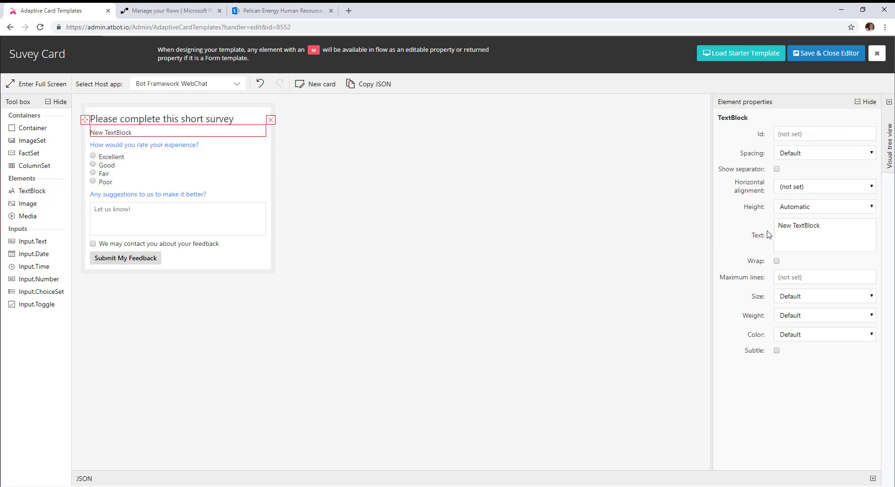
triple_click(798, 226)
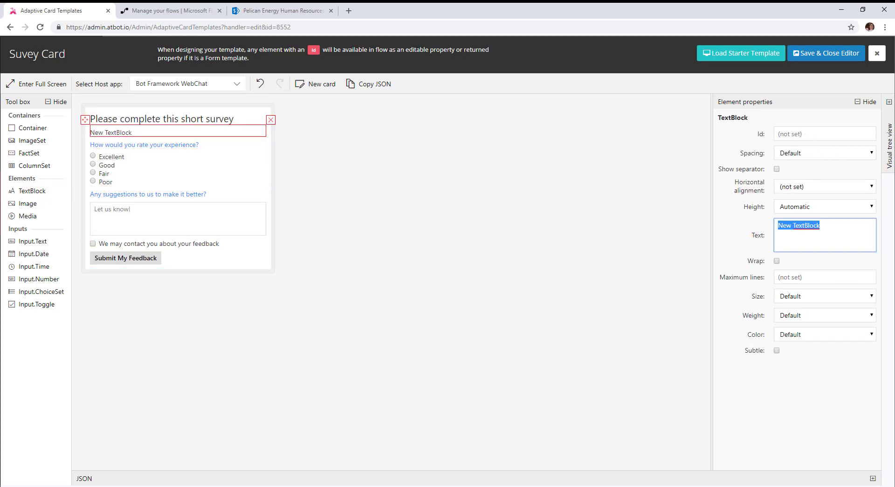
type("Date System Accessed")
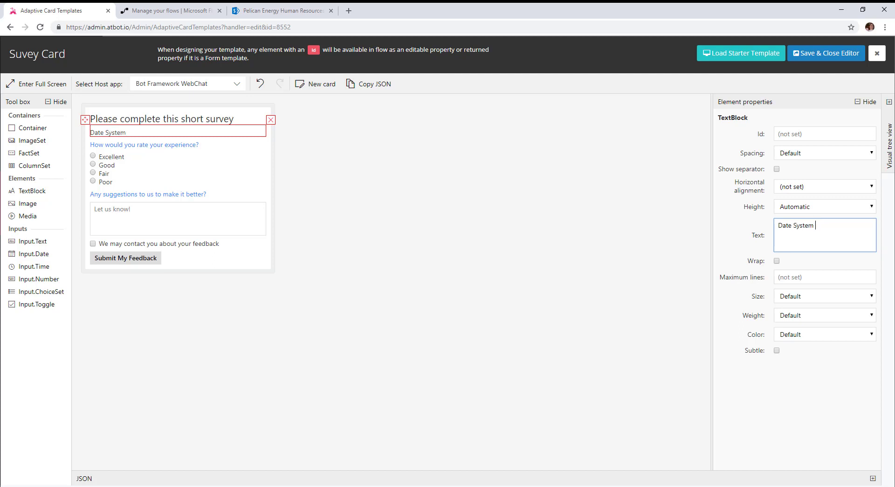
left_click(826, 335)
left_click(798, 395)
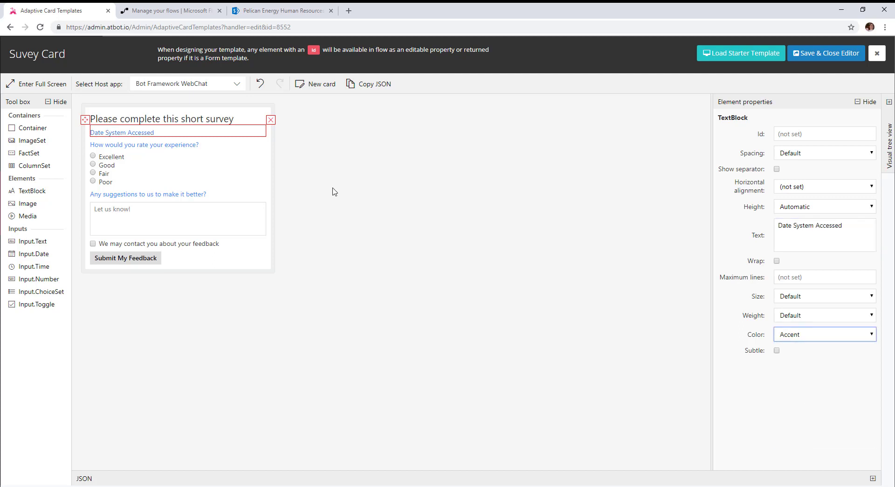
Step: Add a date input below the "Date System Accessed" text and set its Id to DateAccessed
left_click_drag(34, 254, 140, 150)
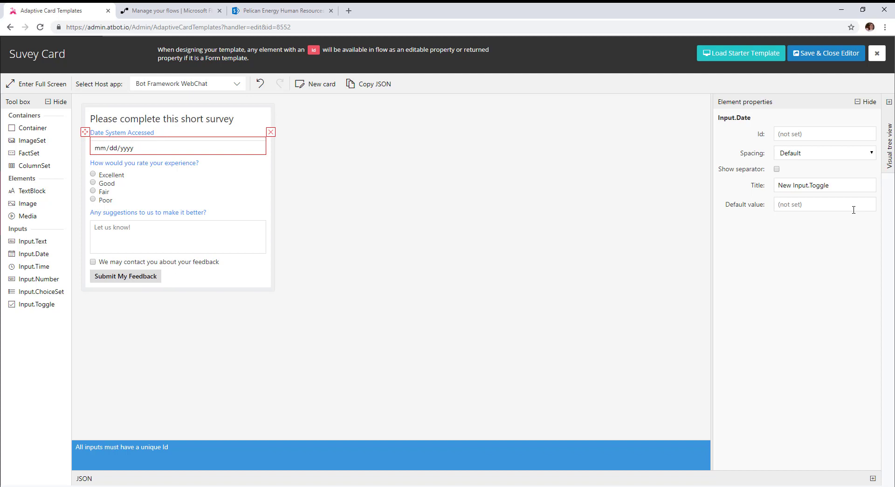
left_click(816, 133)
type("DateAccessed")
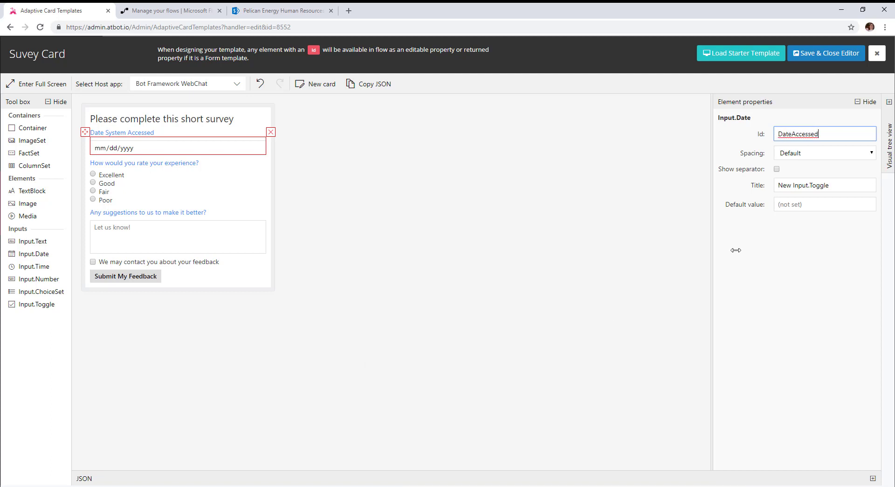
Step: Save the card design, close the card editor, and update the Suvey Card template
left_click(827, 55)
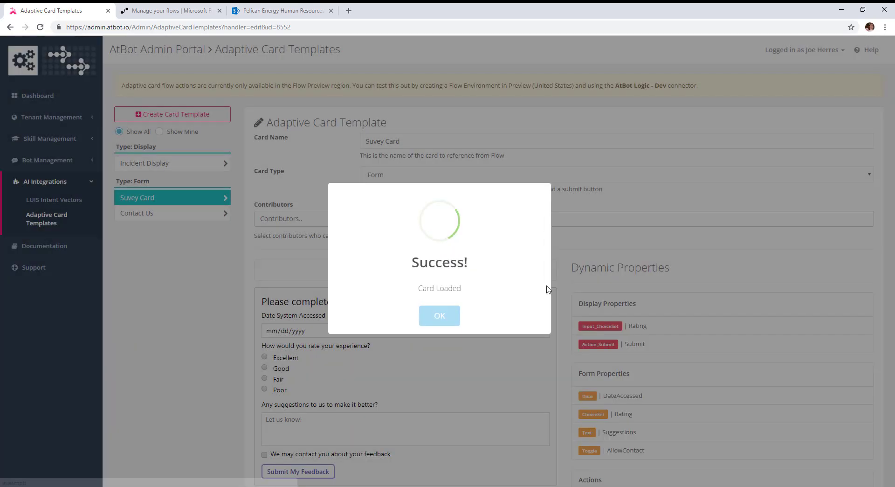
left_click(440, 317)
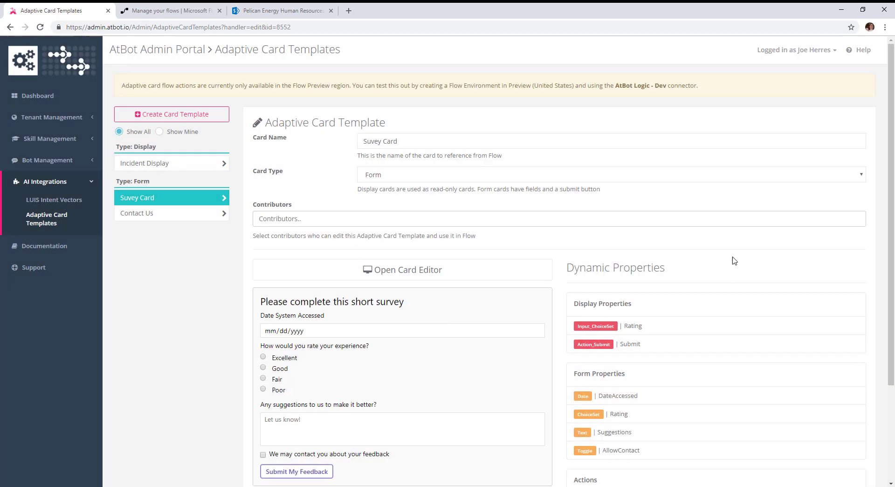
scroll(735, 260, "down", 2)
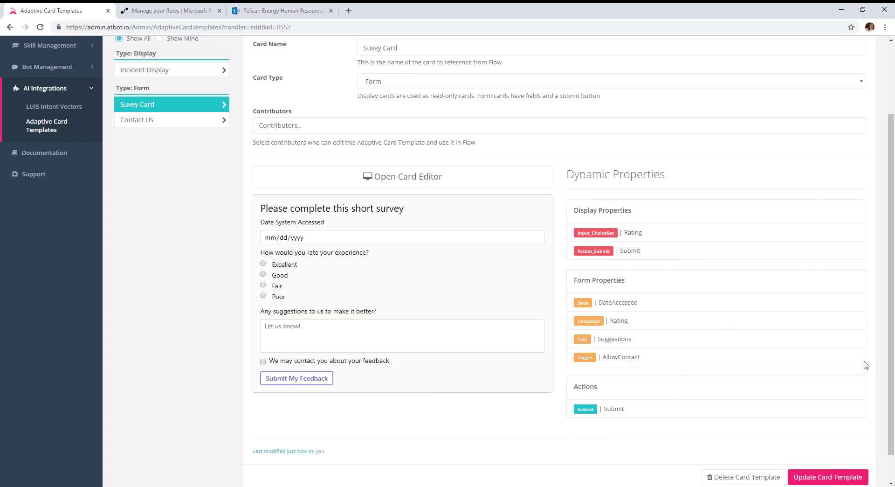
left_click(828, 479)
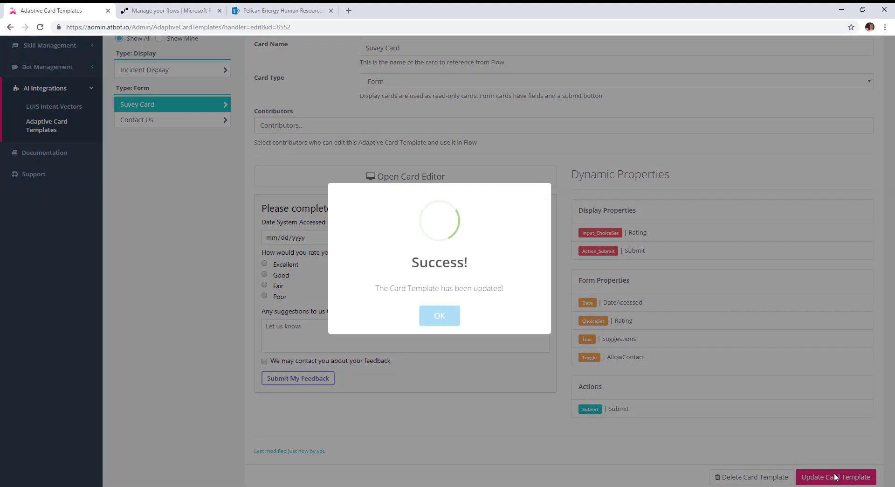
left_click(438, 316)
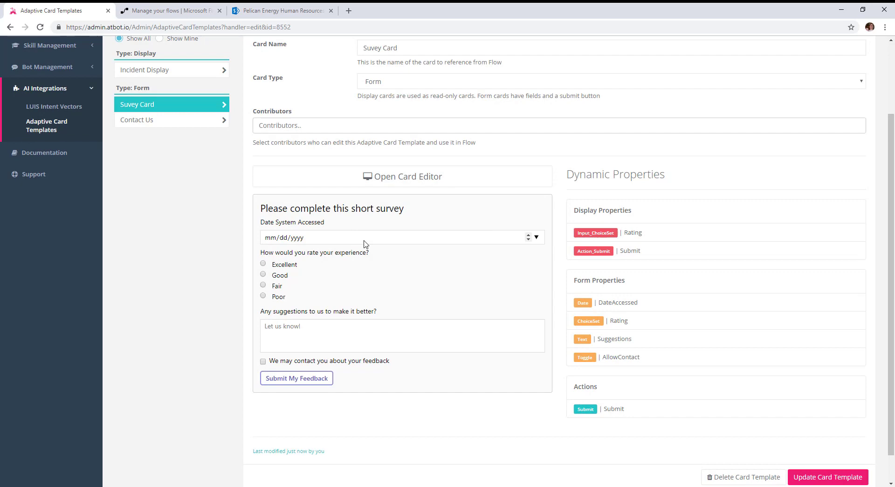
Step: Create another adaptive card template named "Suvey Confirmation" with the card type Display
scroll(339, 230, "up", 1)
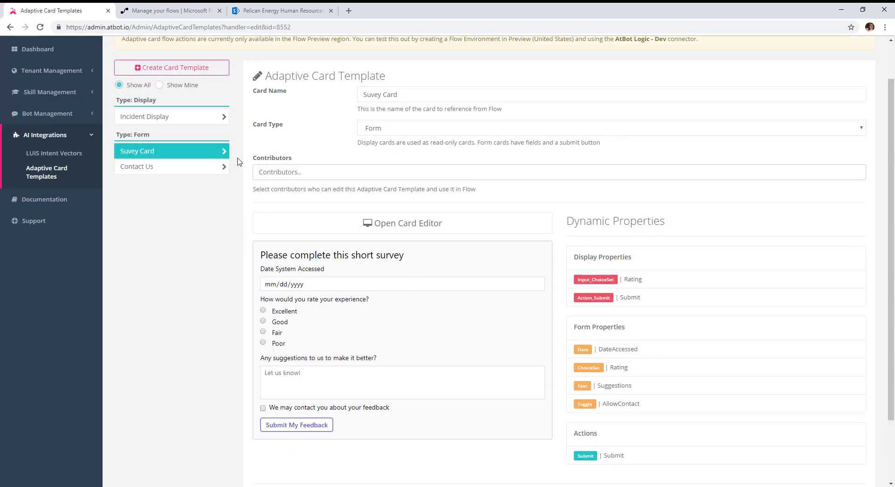
left_click(164, 69)
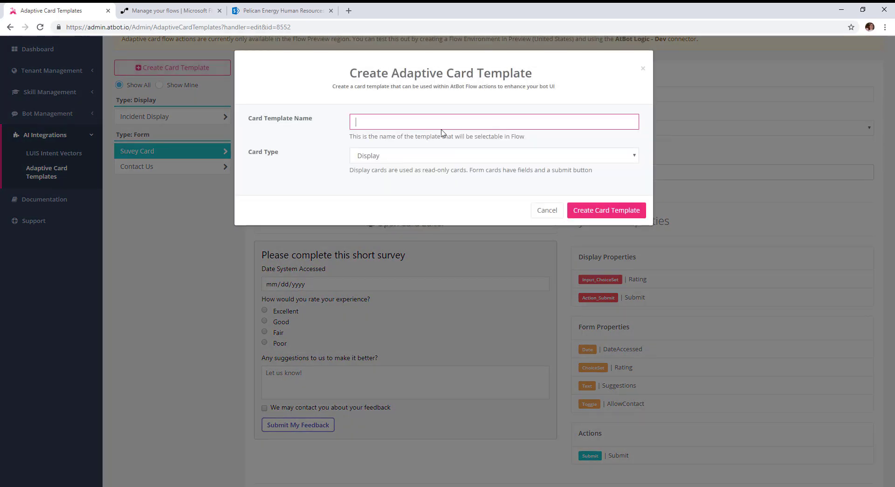
type("Suvey Co")
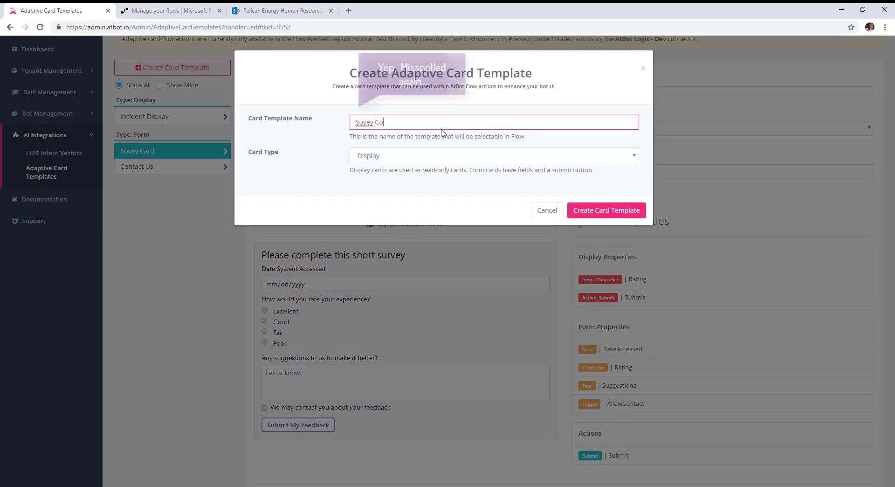
type("nfirmation")
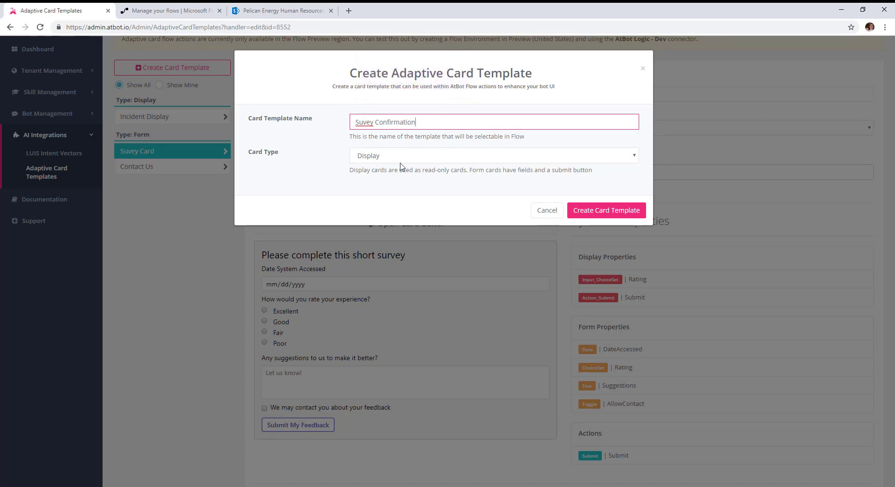
left_click(603, 214)
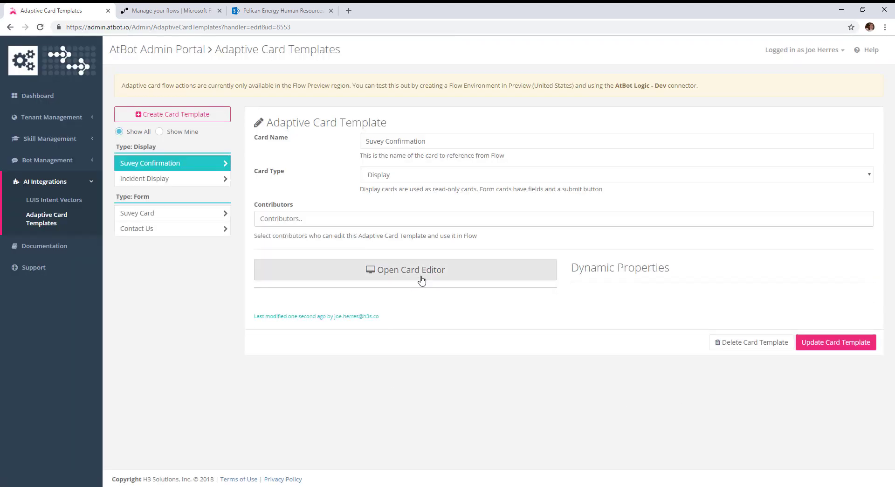
Step: Open the Suvey Confirmation card in the card editor and load the Contact Card starter template
left_click(422, 279)
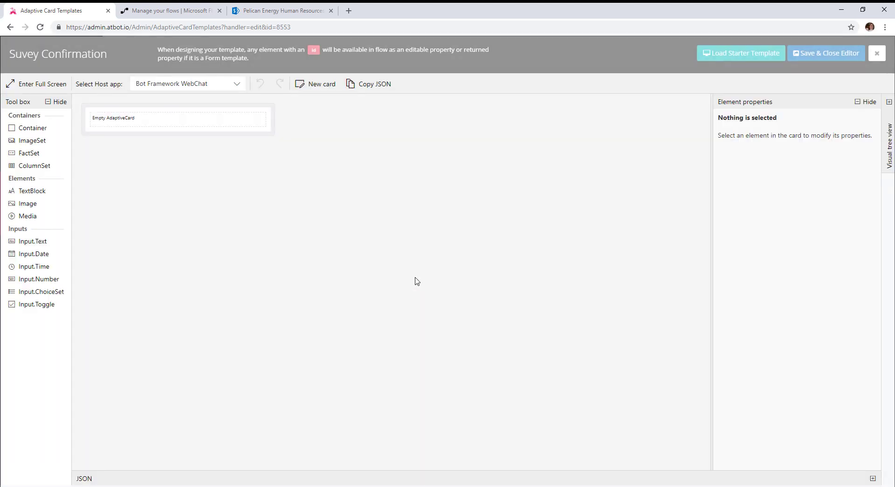
left_click(754, 55)
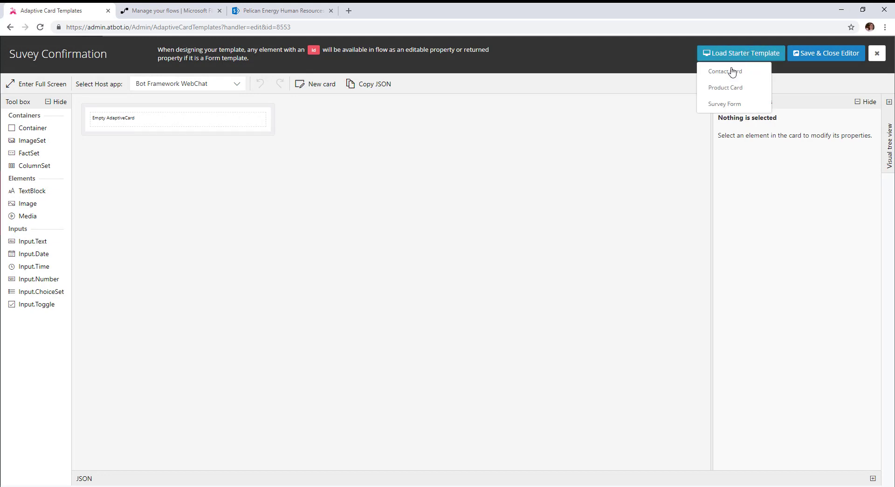
left_click(728, 80)
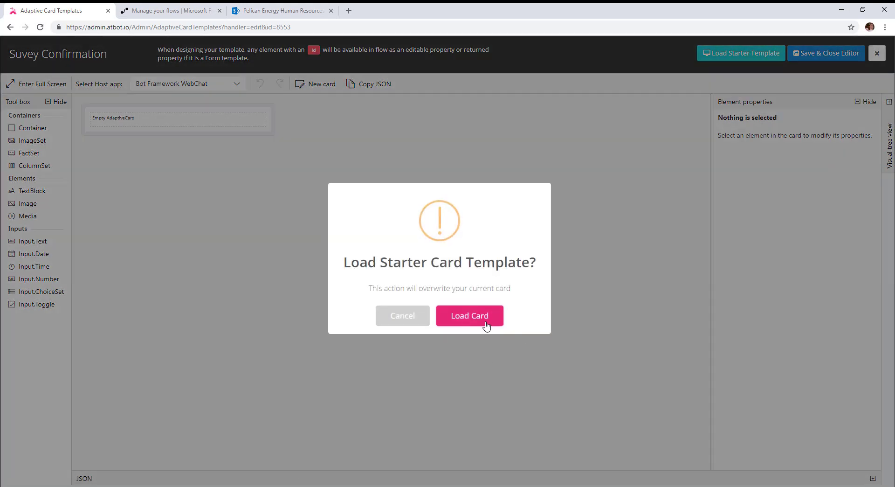
left_click(486, 324)
left_click(448, 326)
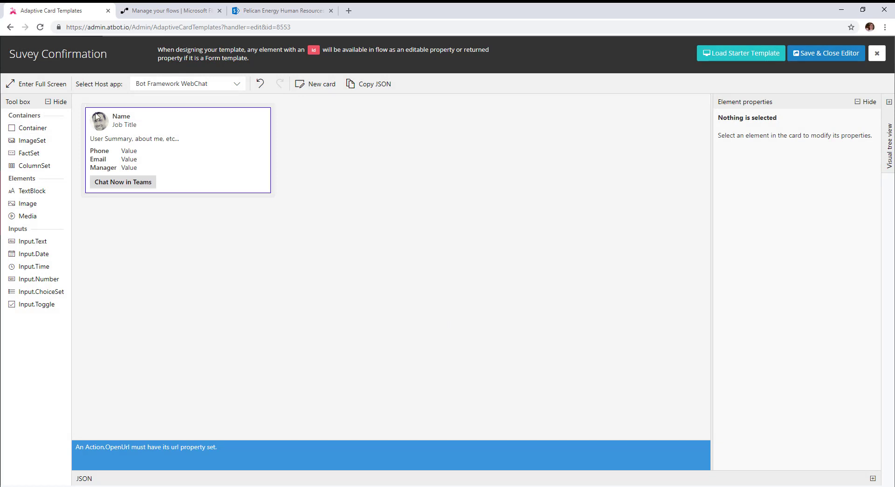
Step: Delete the user summary text, the contact facts and the "Chat Now in Teams" action from the card
left_click(180, 141)
left_click(271, 130)
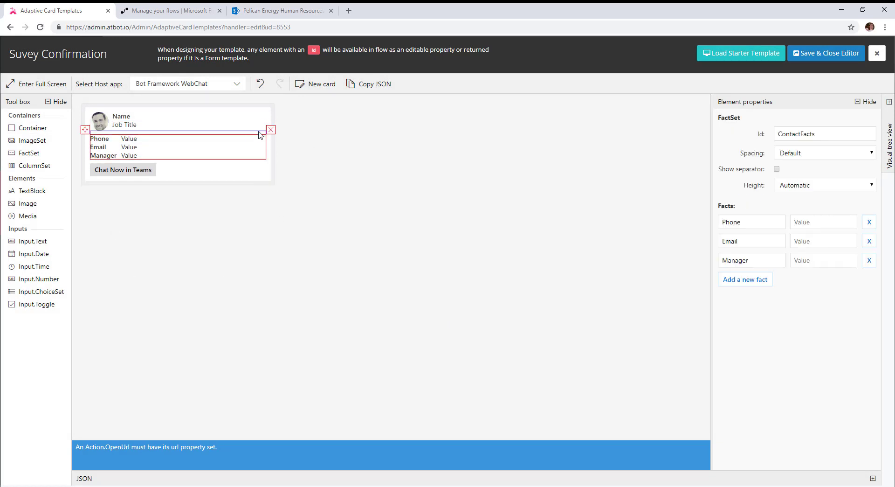
left_click(271, 126)
left_click(160, 148)
left_click(271, 126)
left_click(99, 122)
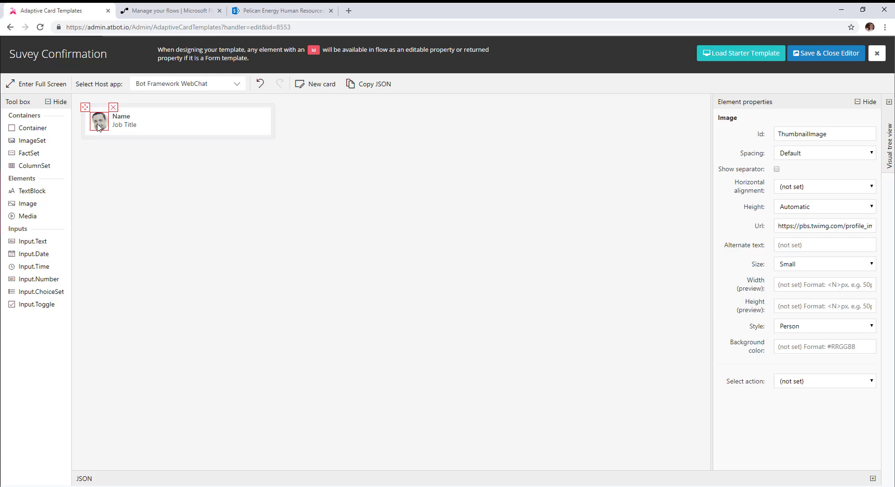
left_click(823, 225)
key("ctrl+a")
type("https://picsum.photos/100?image=1011")
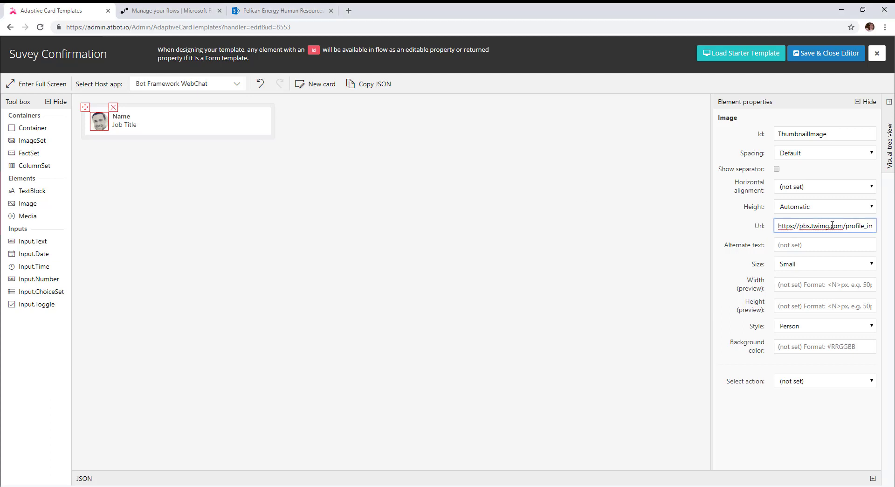
left_click(849, 327)
left_click(820, 341)
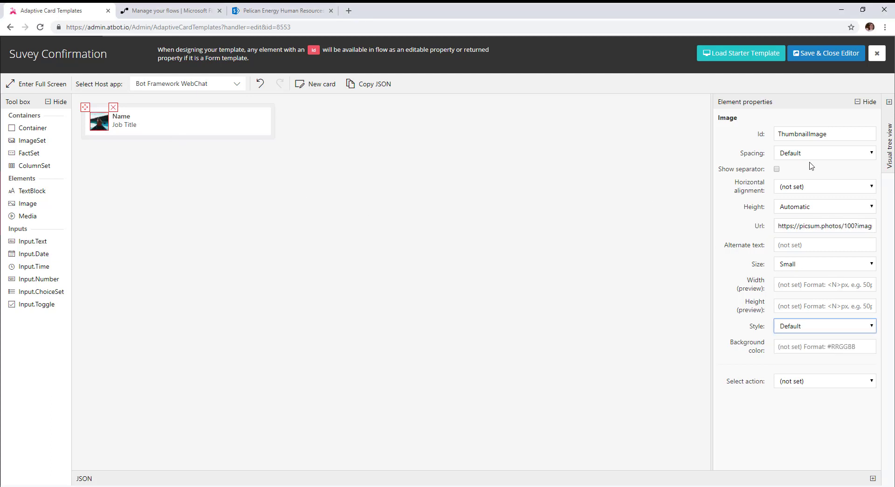
Step: Set the Name text block's Id to ThanksName and its size to Large
double_click(796, 135)
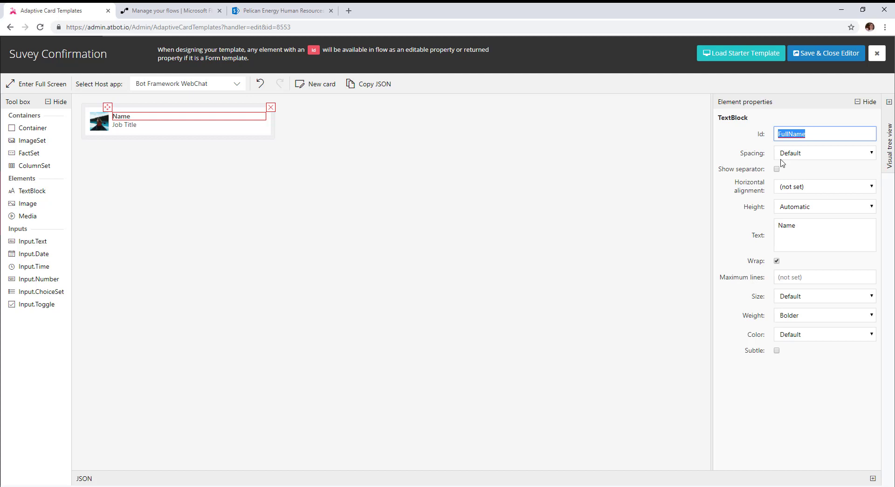
type("ThanksName")
left_click(803, 296)
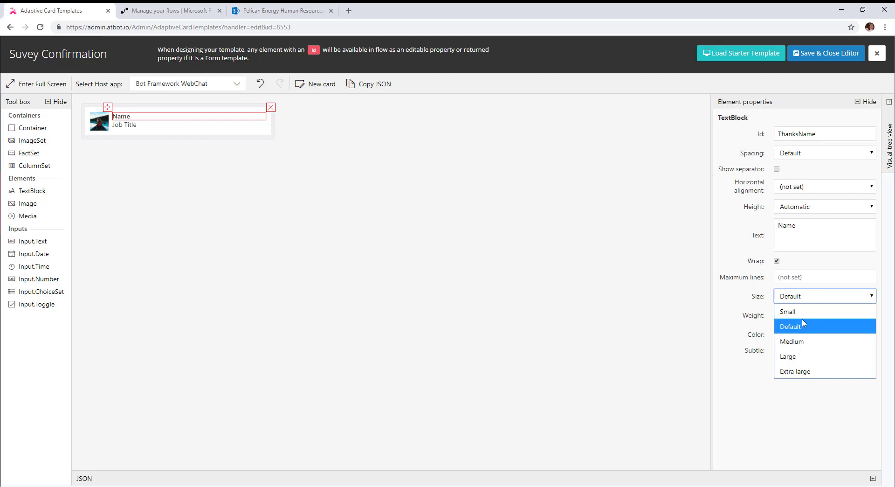
left_click(806, 355)
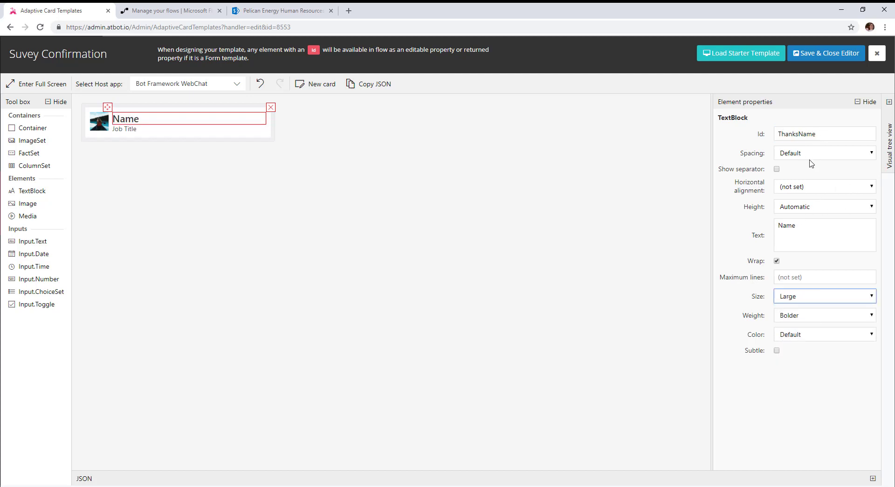
Step: Set the Job Title text block's Id to ThanksSummary and its text to "Thanks for your input, we are on this journey together!"
left_click(126, 130)
double_click(789, 134)
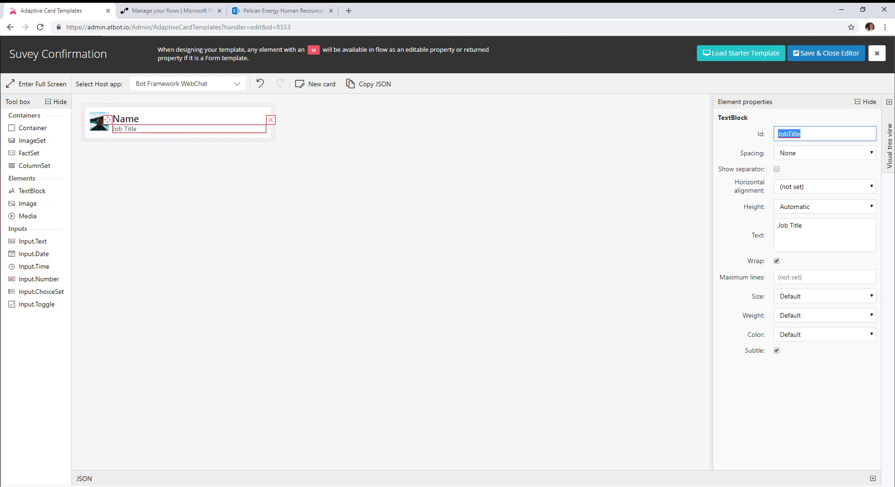
type("ThanksSummary")
triple_click(821, 231)
type("Thank")
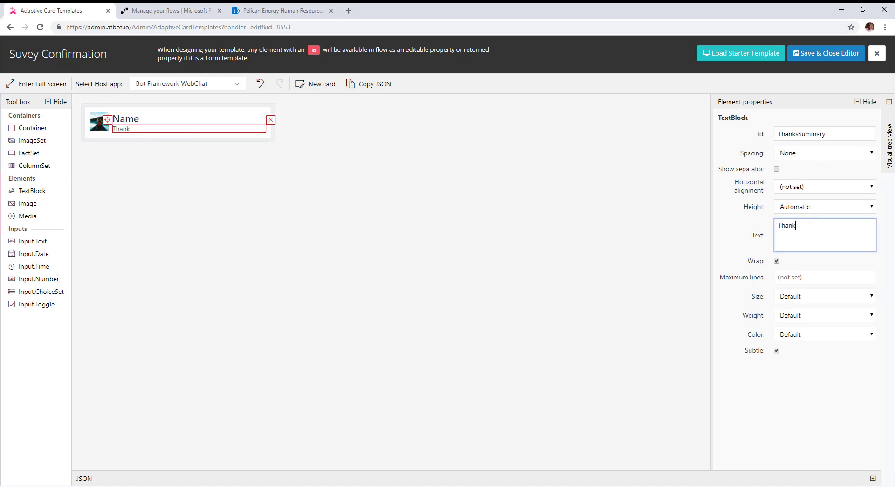
type("s for your input, we are on this ")
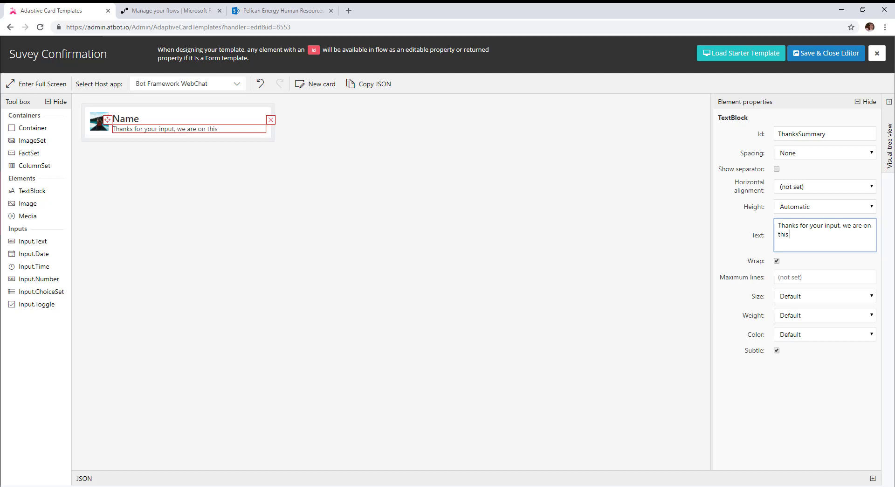
type("journey together!")
Step: Set the size of the card's thumbnail image to Medium
left_click(99, 121)
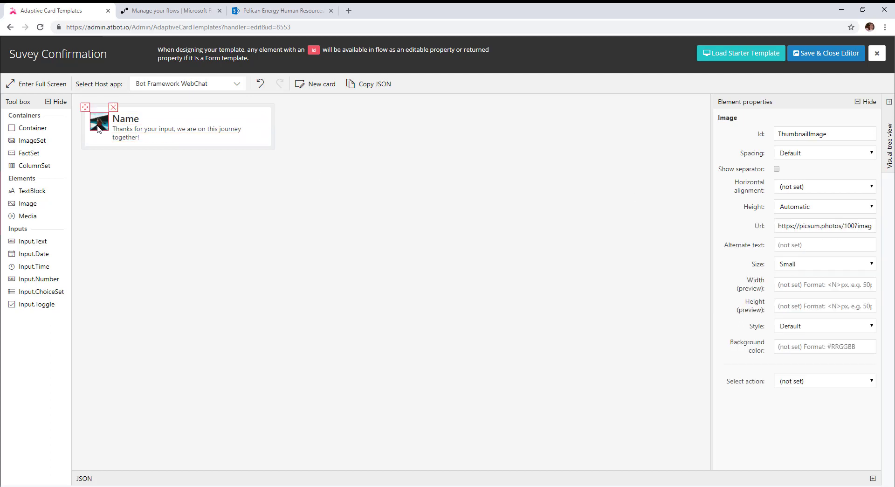
left_click(804, 264)
left_click(793, 307)
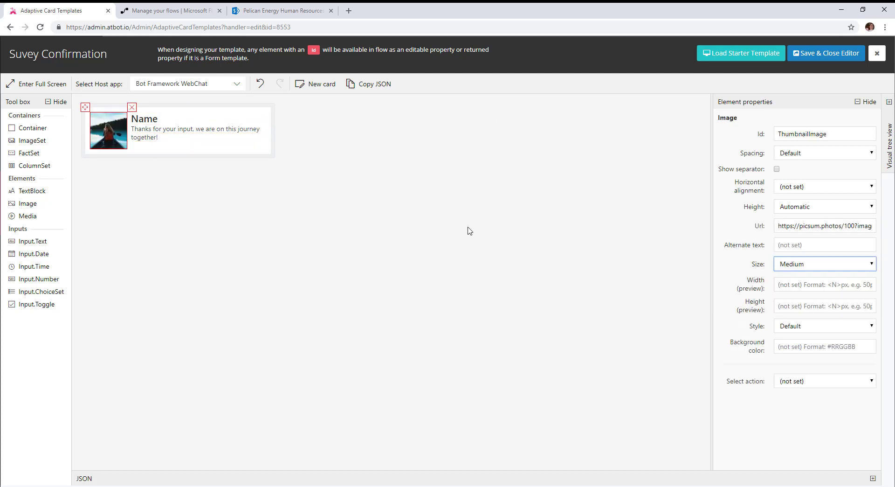
left_click(151, 121)
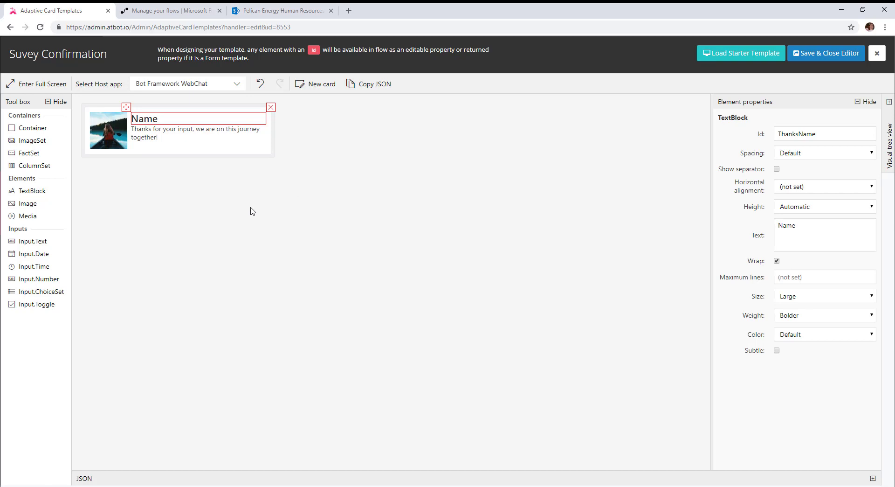
Step: Save the card design, close the card editor, and update the Suvey Confirmation template
left_click(830, 56)
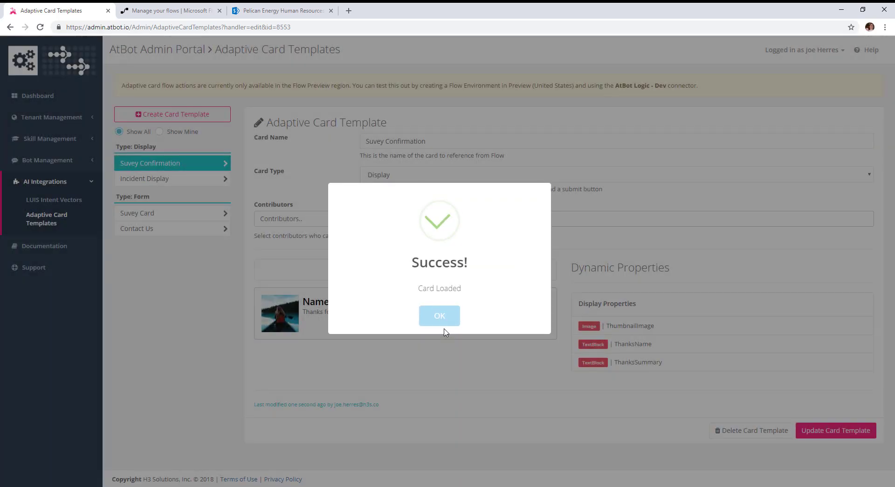
left_click(445, 320)
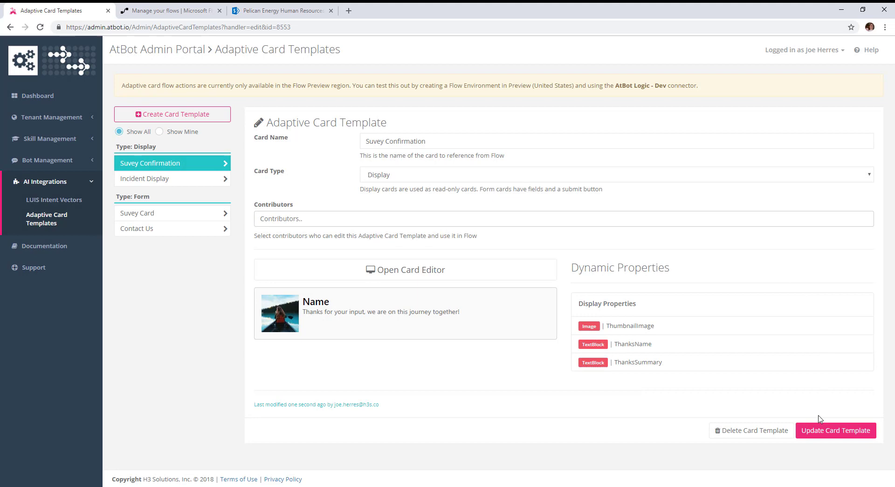
left_click(842, 435)
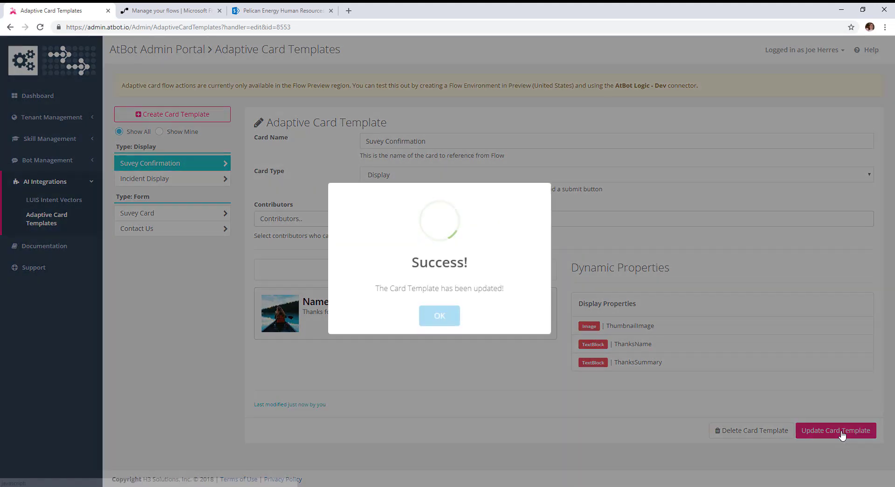
left_click(440, 321)
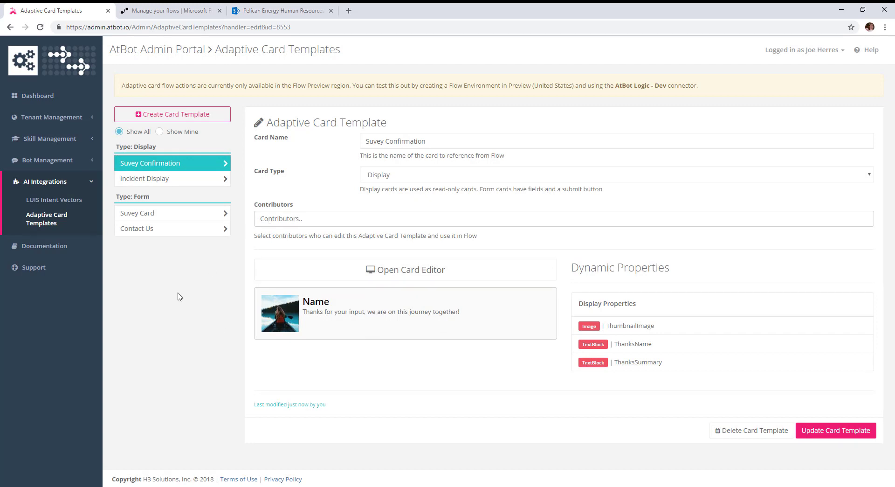
Step: Switch to Microsoft Flow and create a flow from blank with the AtBot Logic trigger "When an intent is used"
left_click(177, 12)
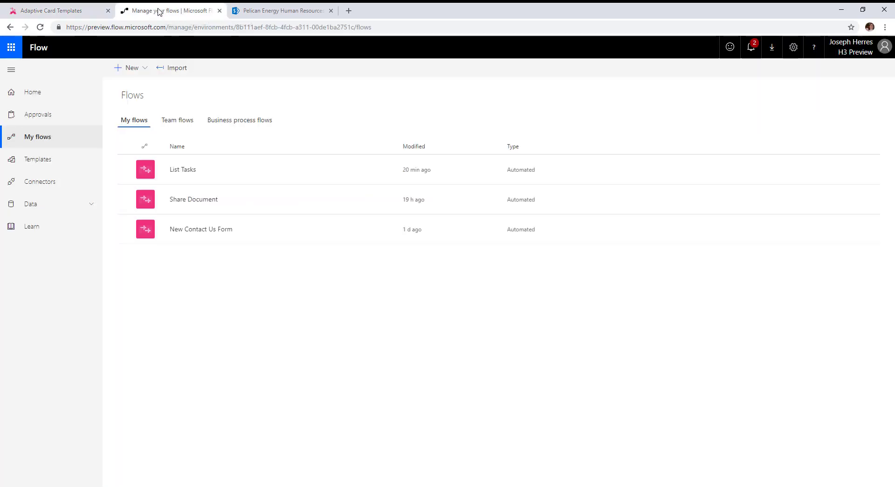
left_click(131, 71)
left_click(133, 86)
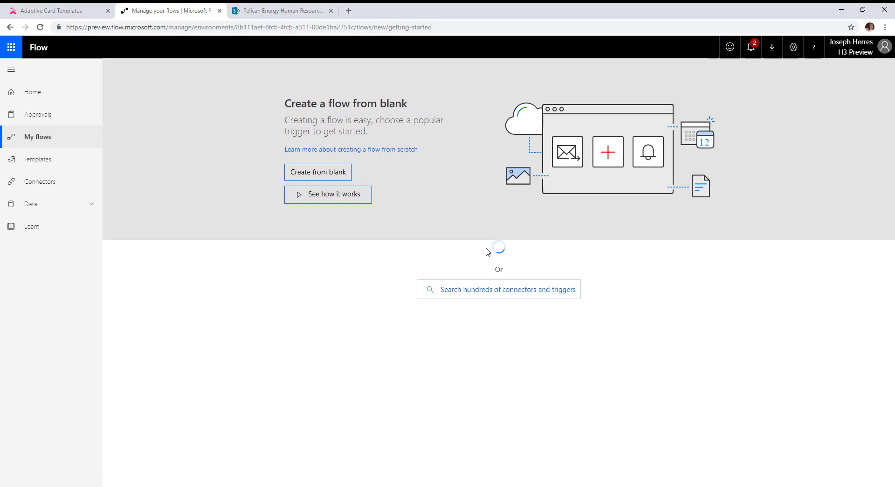
left_click(327, 173)
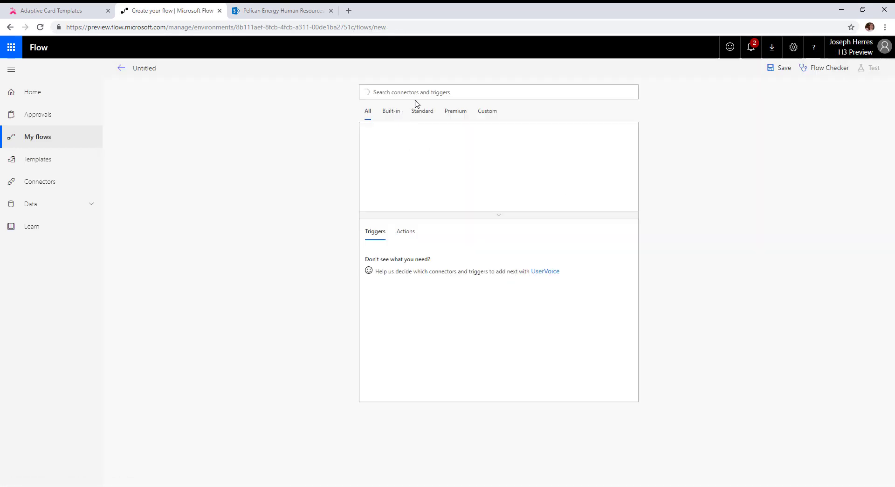
type("atbot")
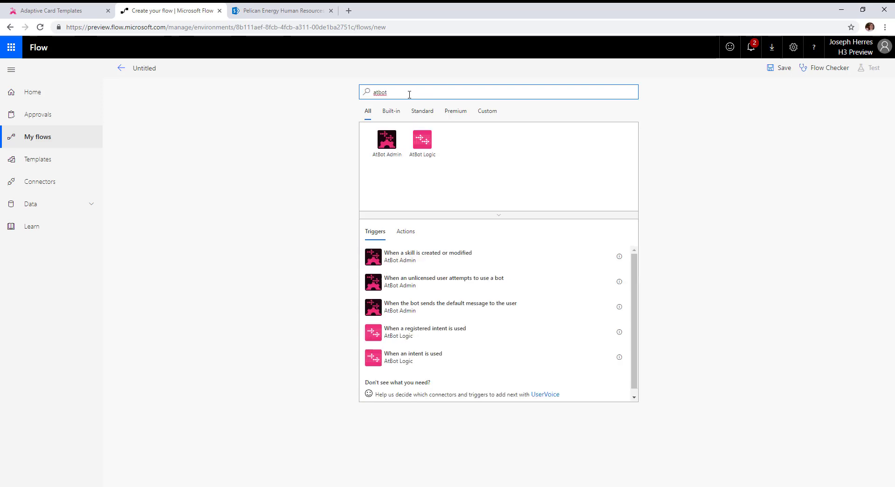
left_click(422, 139)
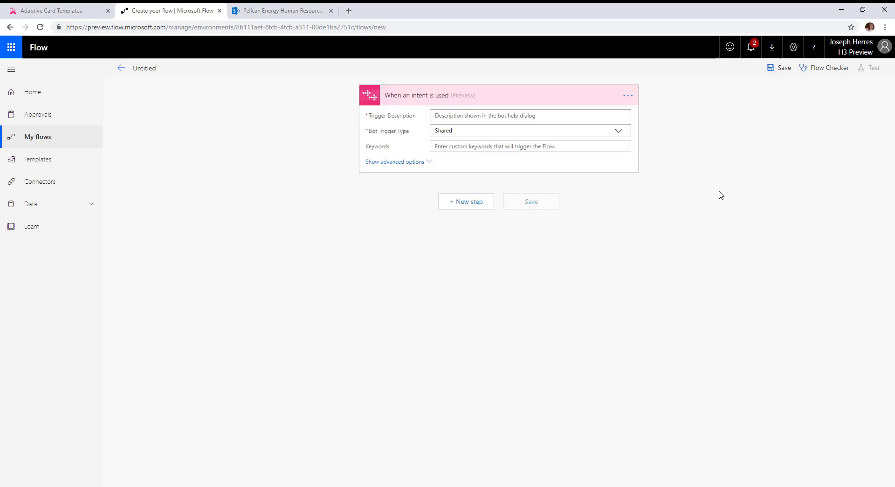
Step: Set the trigger description to "Survey", the bot trigger type to Personal, and the keywords to "survey"
type("Su")
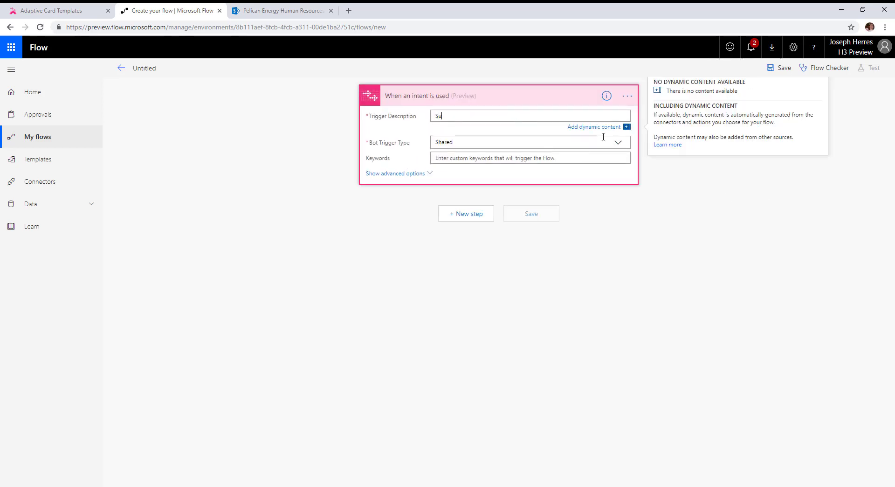
type("rvey")
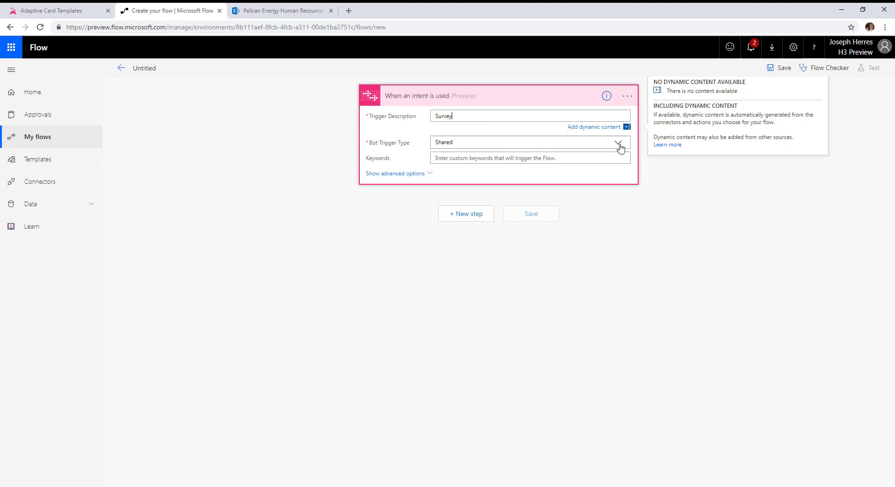
left_click(619, 143)
left_click(473, 154)
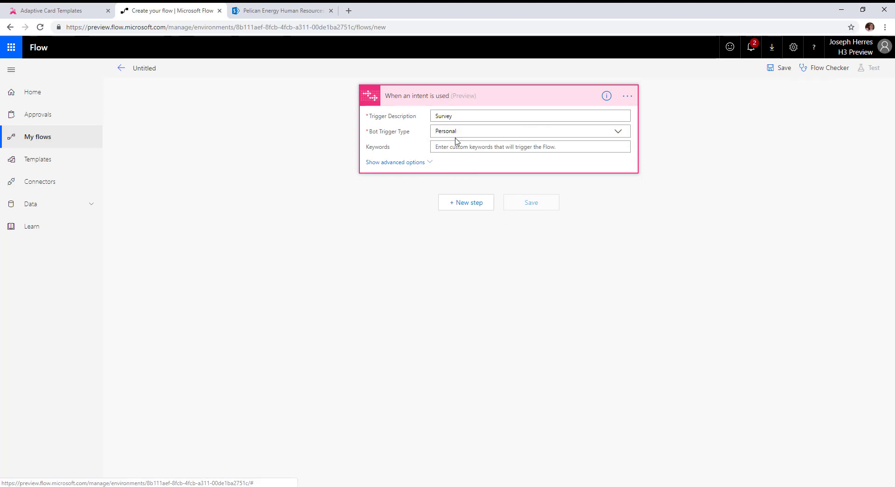
type("s")
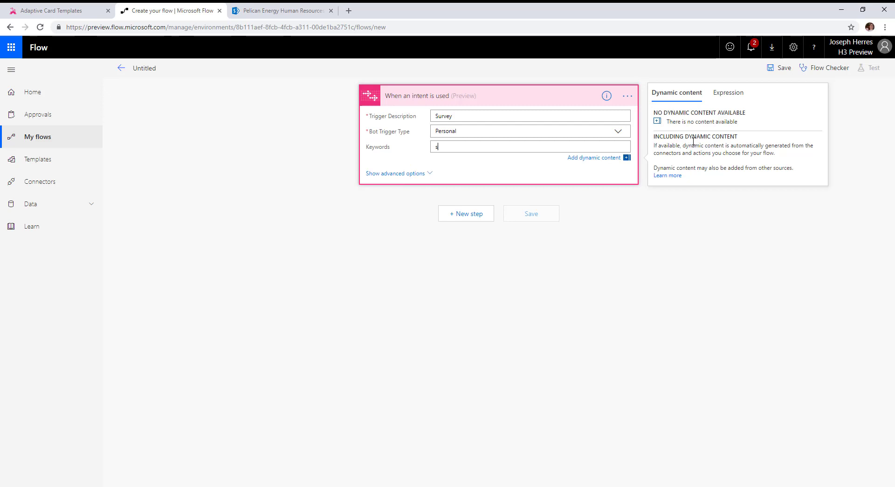
type("urvey")
Step: Add the AtBot Logic action "Get adaptive card response from User" after the intent trigger, searching for "adapt"
left_click(470, 219)
left_click(457, 139)
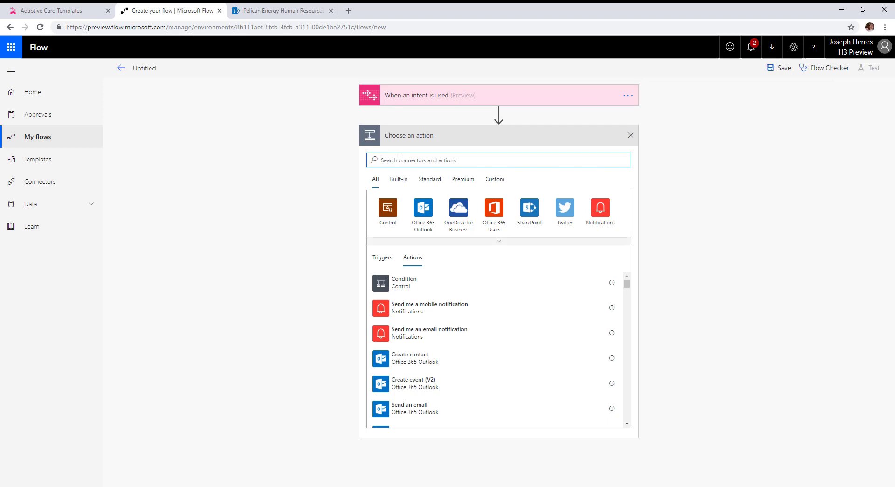
type("ad")
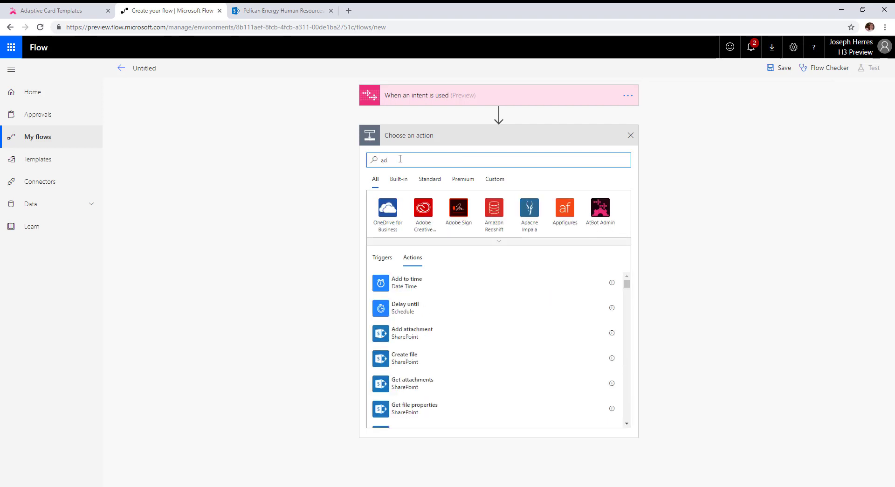
type("apt")
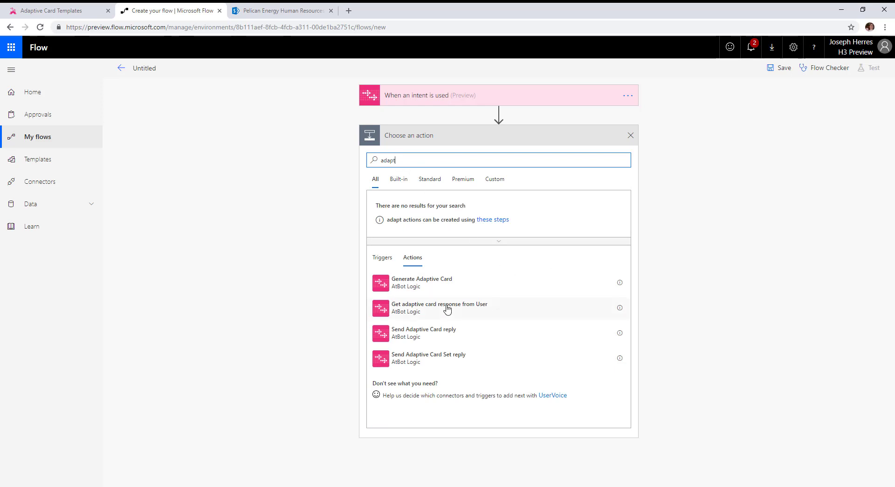
left_click(406, 309)
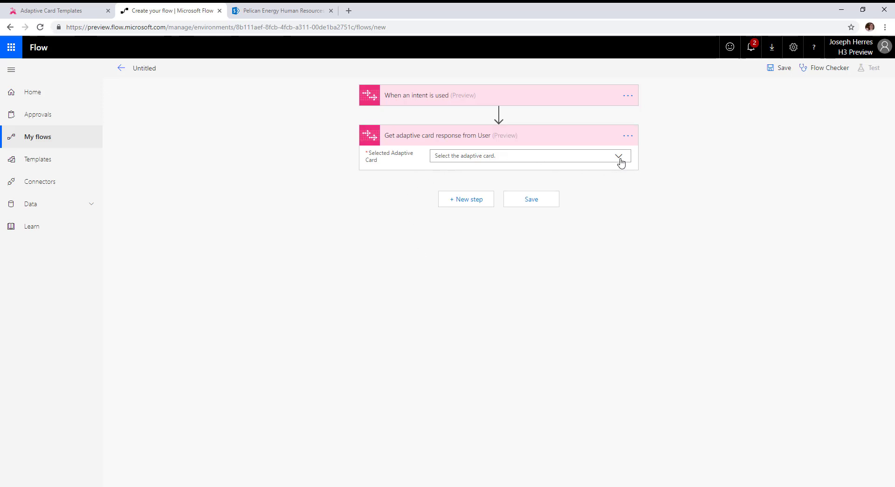
Step: Select Suvey Card as the response action's adaptive card and fill its Reply Activity with the trigger's Reply Activity value
left_click(619, 157)
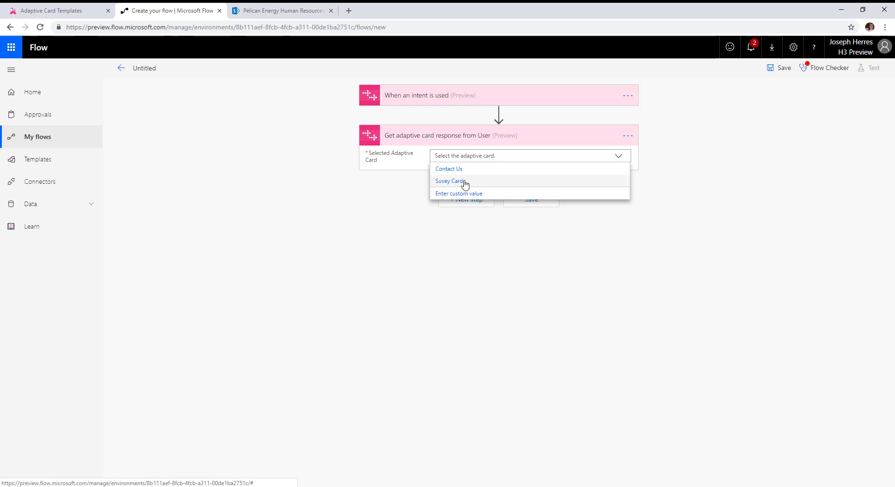
left_click(465, 181)
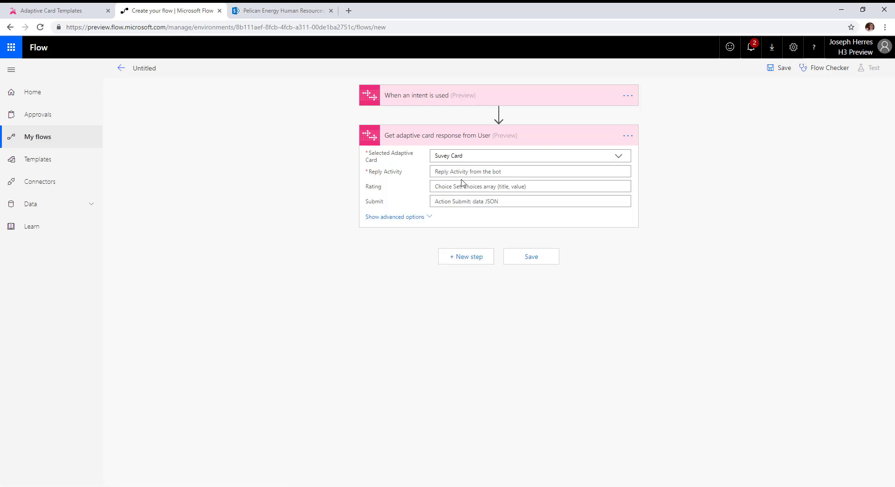
left_click(466, 172)
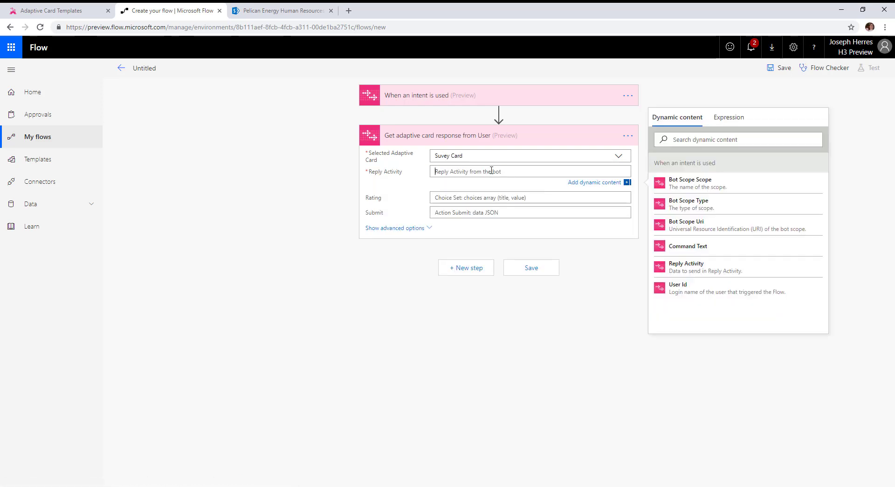
left_click(705, 270)
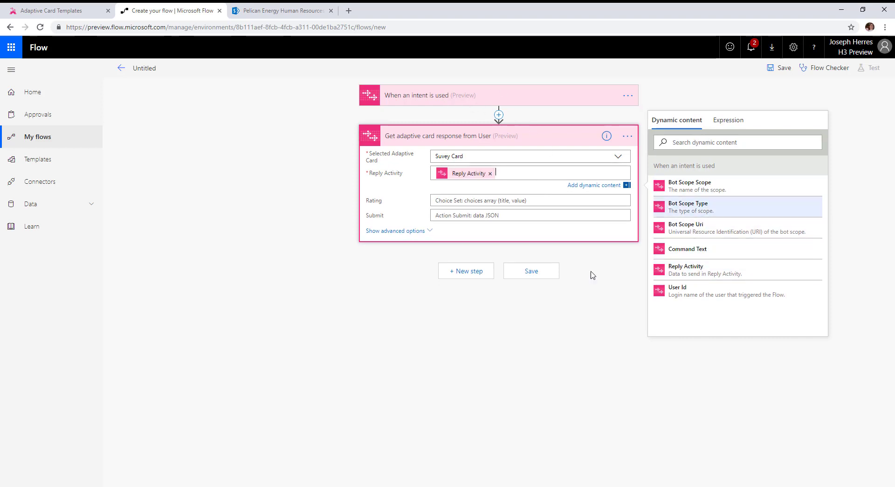
Step: Examine the Rating, Submit and advanced default-value fields of the card response action, leaving the advanced options collapsed
left_click(389, 232)
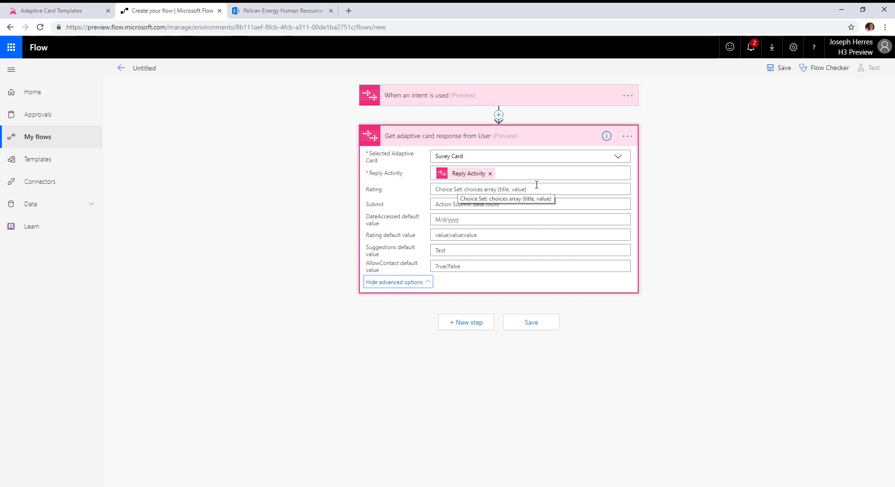
left_click(485, 185)
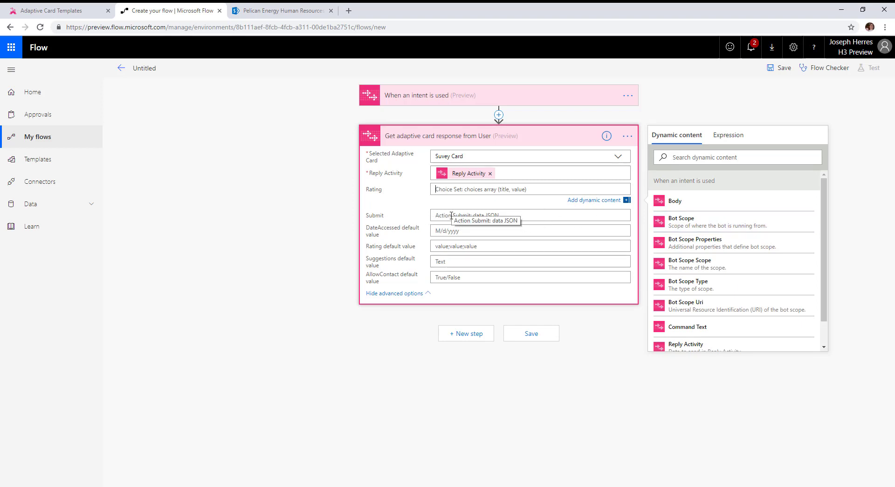
left_click(503, 215)
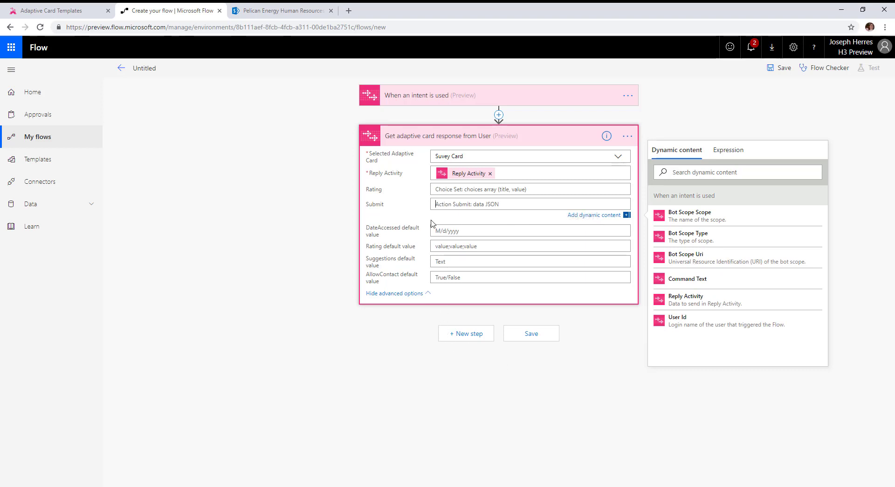
left_click(395, 294)
left_click(397, 219)
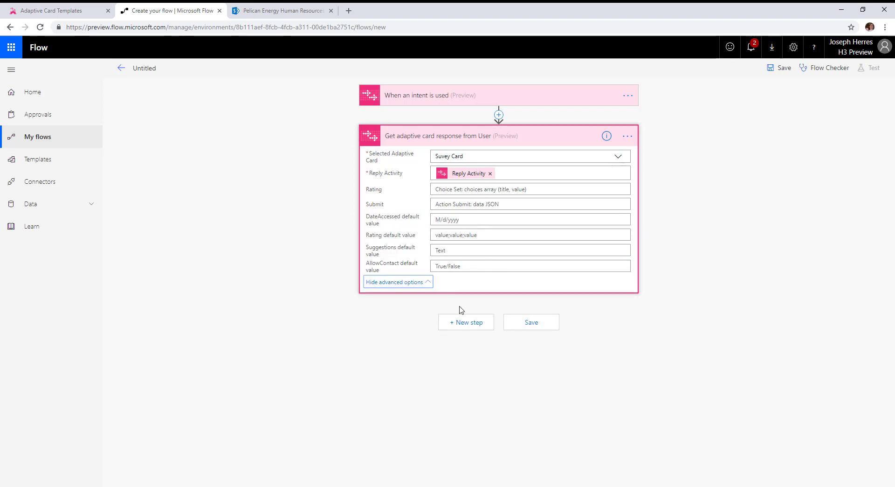
left_click(403, 286)
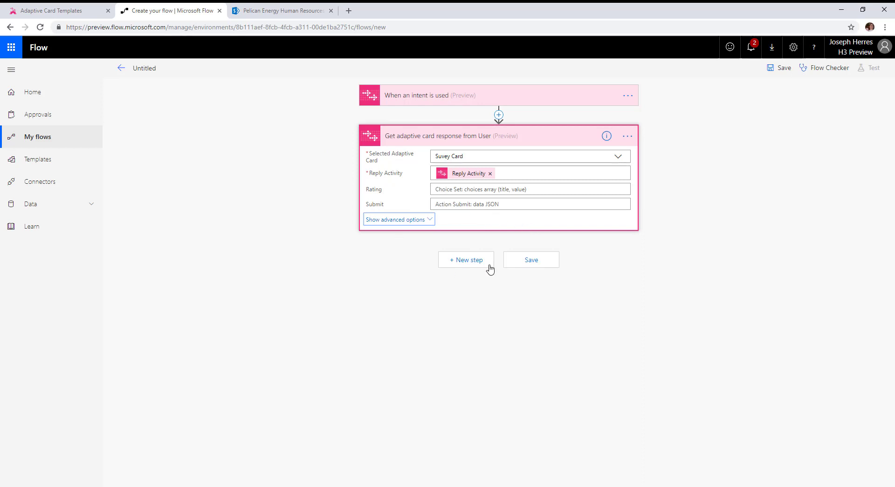
Step: Add the AtBot Logic action "Send Adaptive Card reply" at the end of the flow, searching for "adapt"
left_click(460, 264)
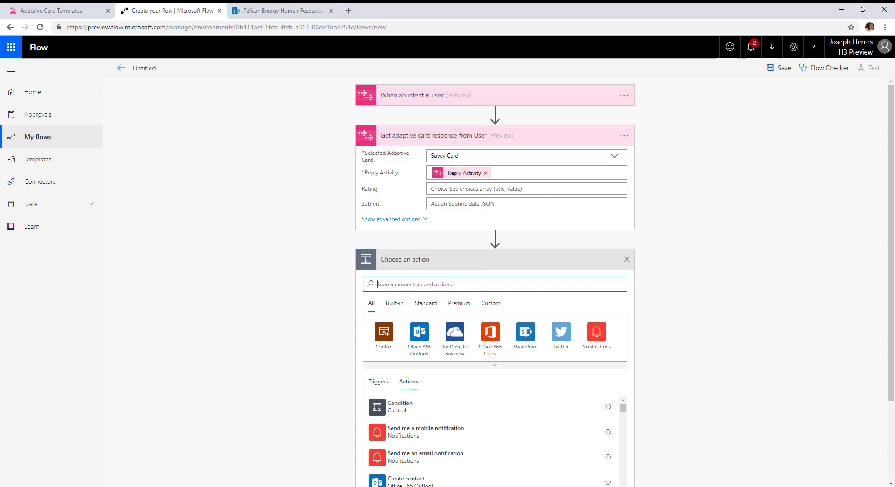
type("adapt")
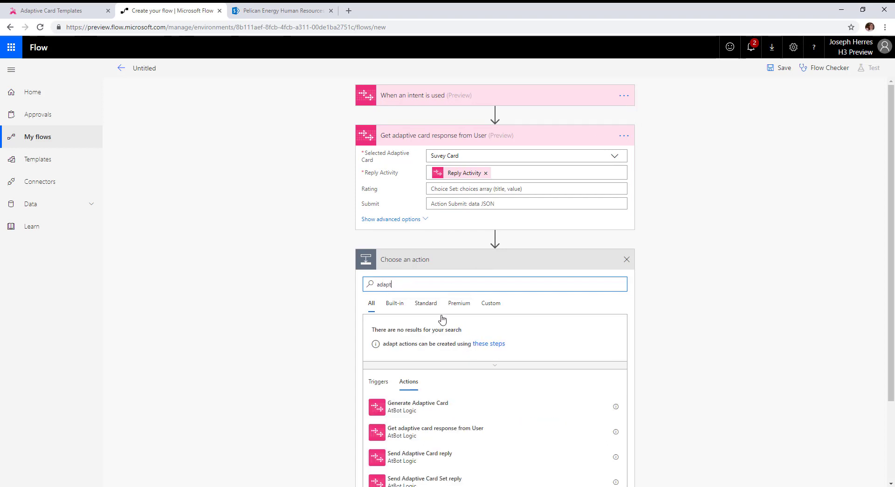
scroll(462, 344, "down", 1)
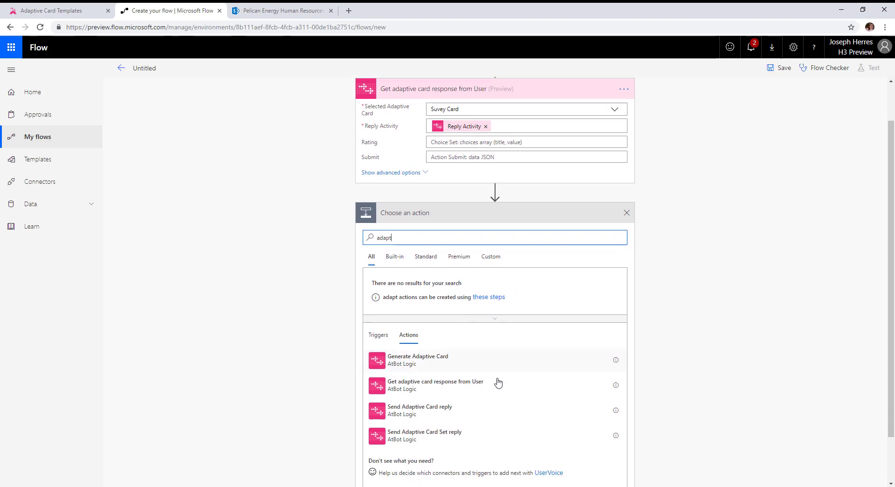
left_click(403, 415)
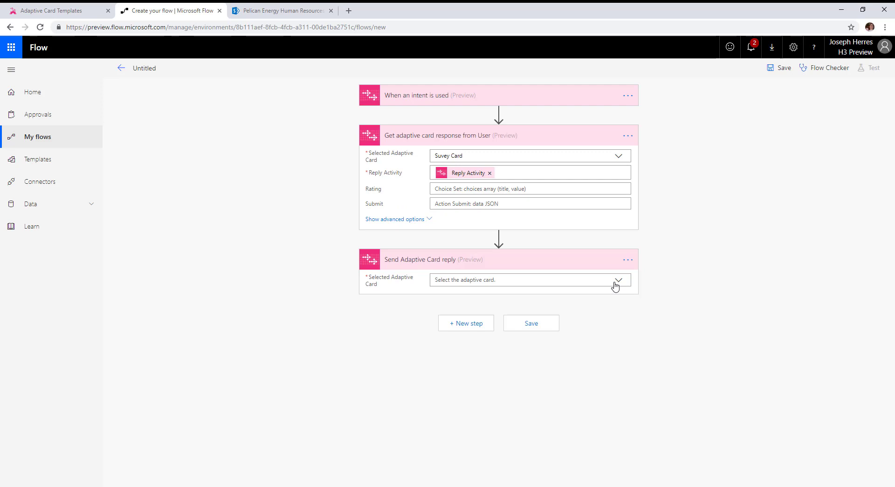
Step: Select Suvey Confirmation as the reply action's adaptive card and fill its Reply Activity with the trigger's Reply Activity value
left_click(621, 281)
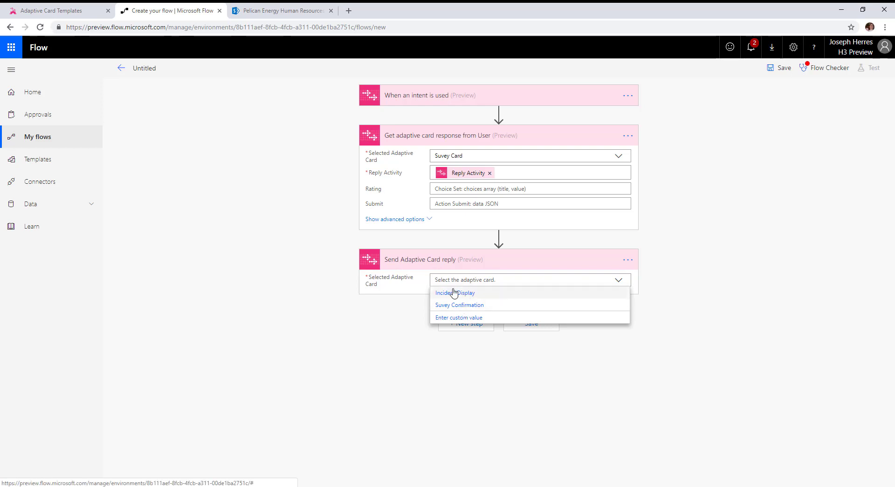
left_click(464, 305)
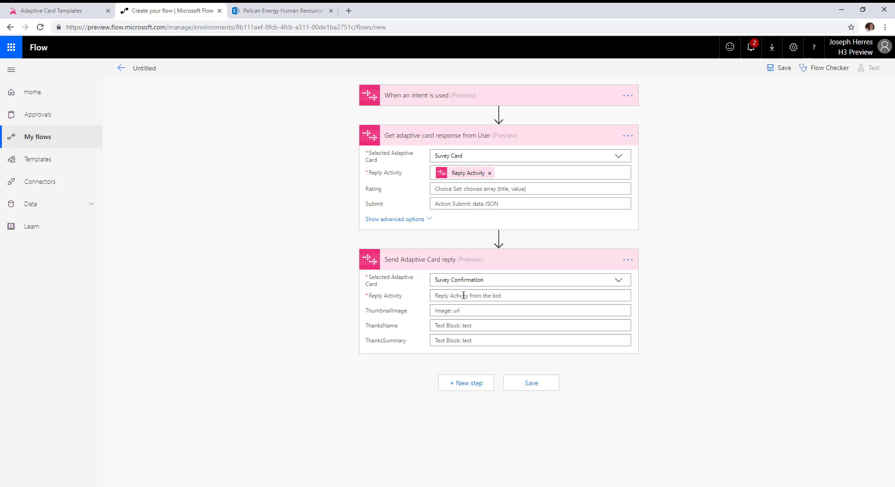
left_click(504, 295)
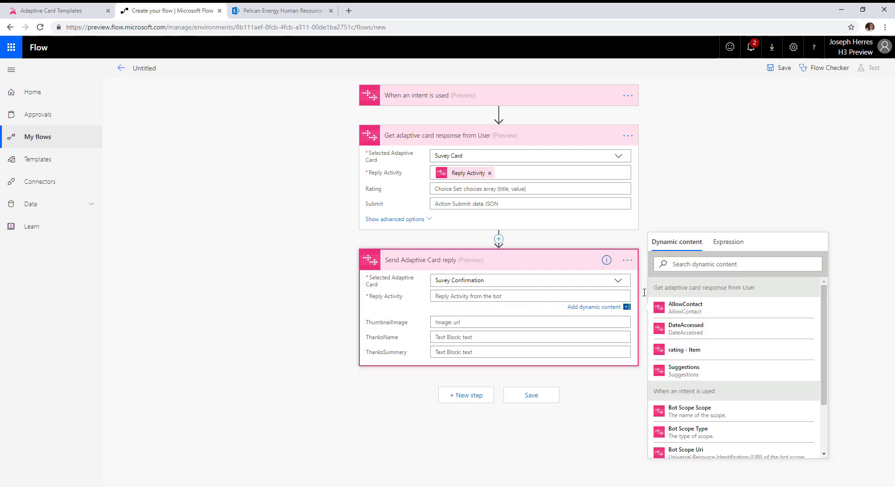
scroll(735, 350, "down", 2)
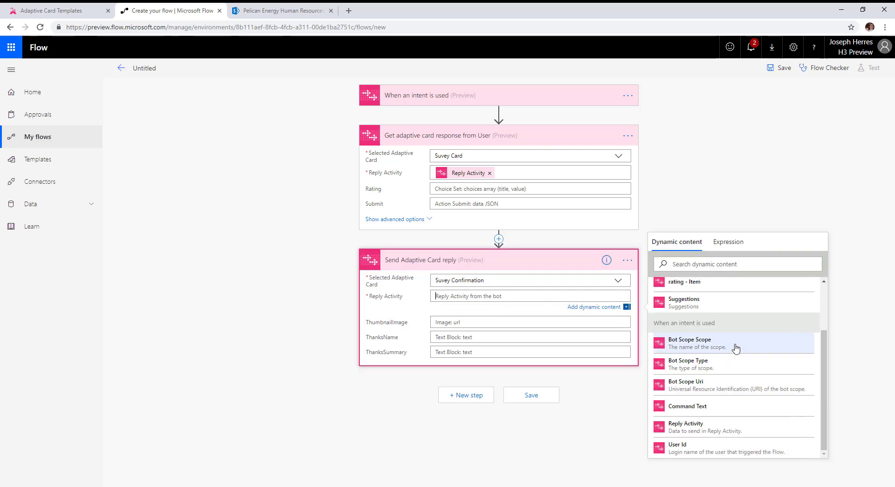
left_click(695, 425)
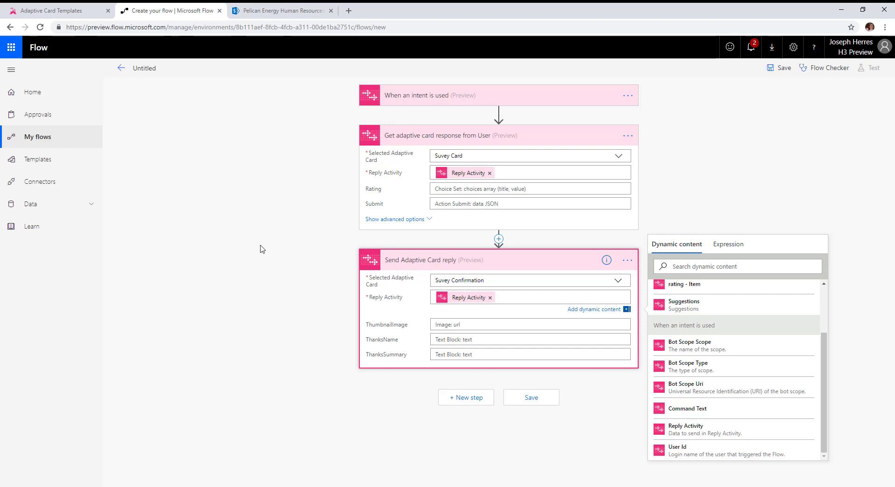
left_click(303, 280)
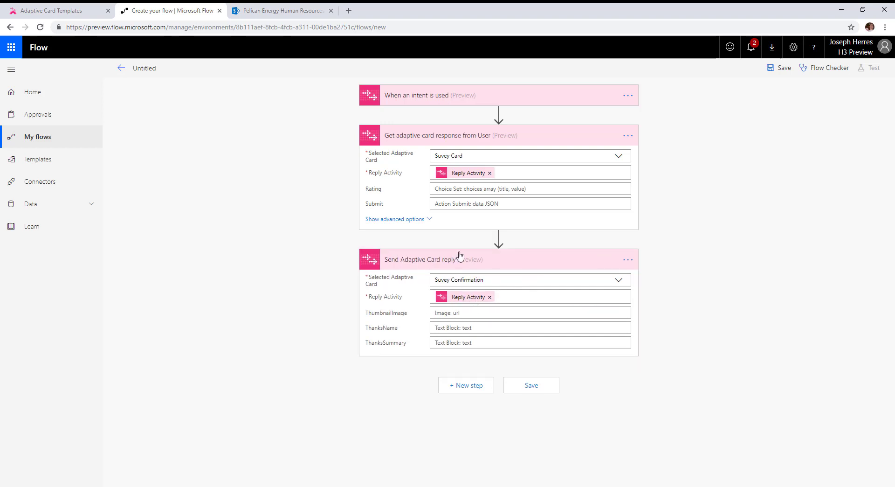
Step: Insert the Office 365 Users action "Get user profile (V2)" between the card response and card reply actions
left_click(499, 239)
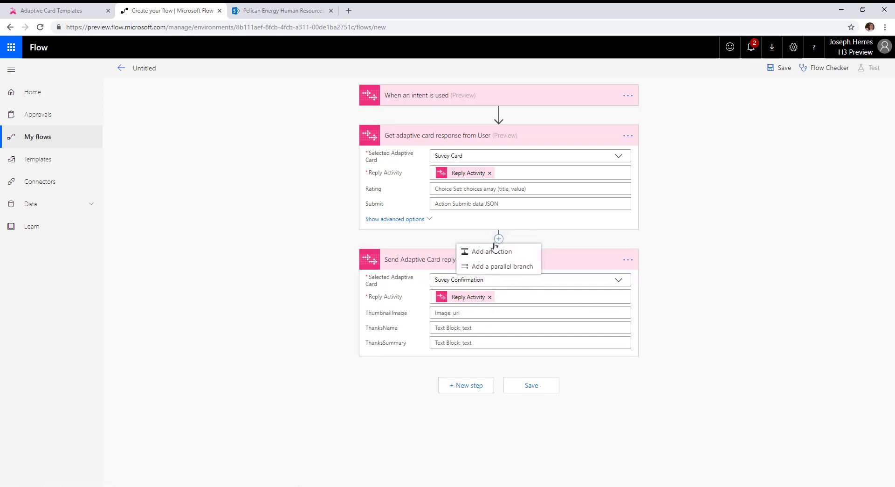
left_click(495, 248)
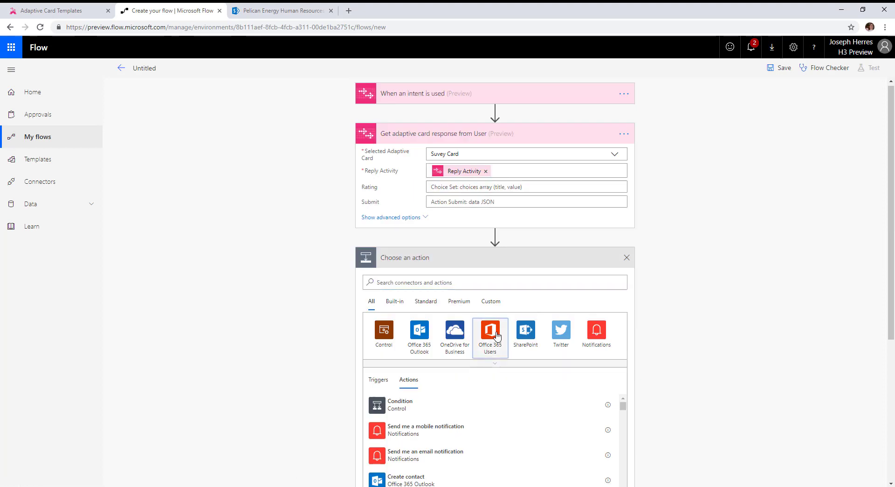
left_click(497, 334)
scroll(587, 359, "down", 3)
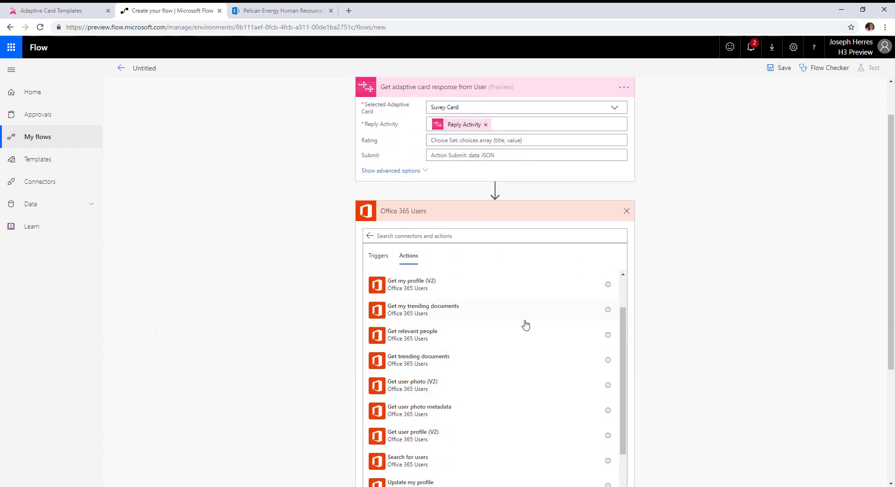
scroll(526, 325, "up", 2)
scroll(464, 294, "down", 1)
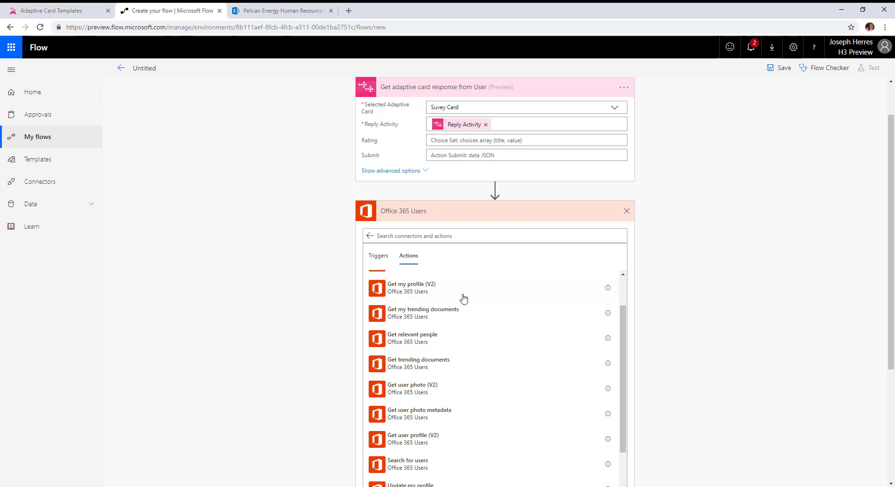
scroll(463, 298, "down", 2)
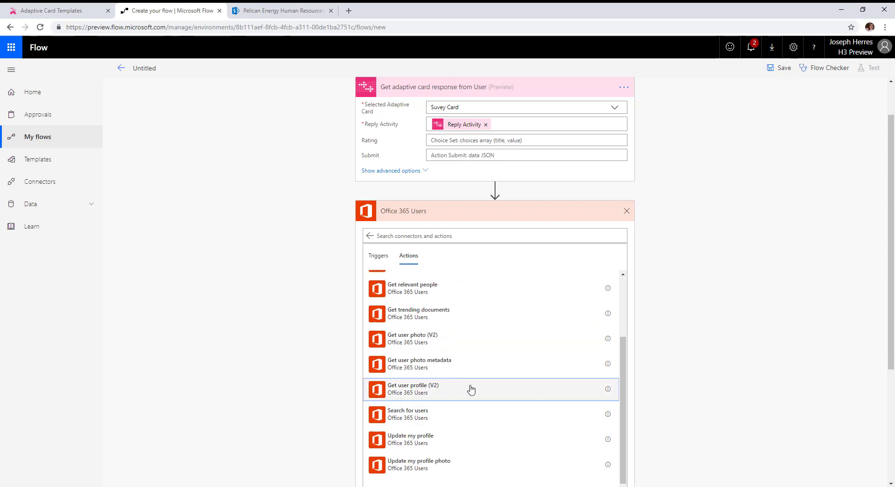
left_click(471, 389)
Step: Set the user profile action's User (UPN) to the trigger's User Id and collapse the action
left_click(494, 279)
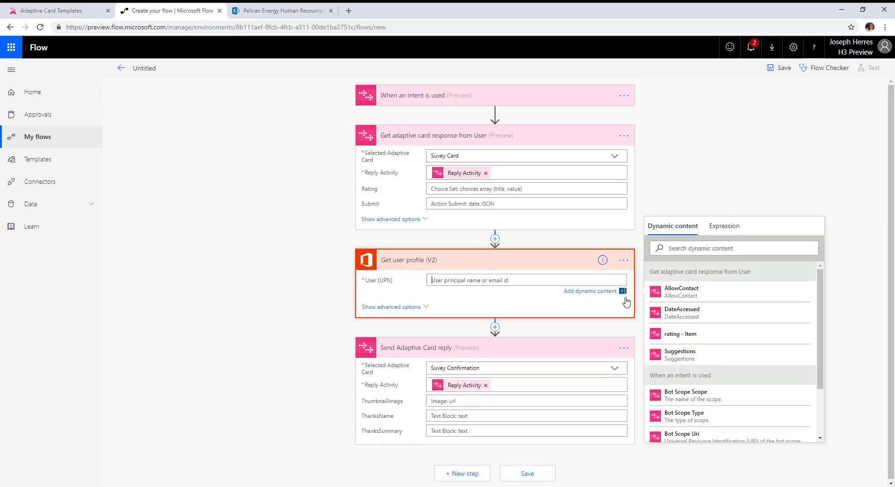
scroll(690, 378, "down", 3)
left_click(663, 438)
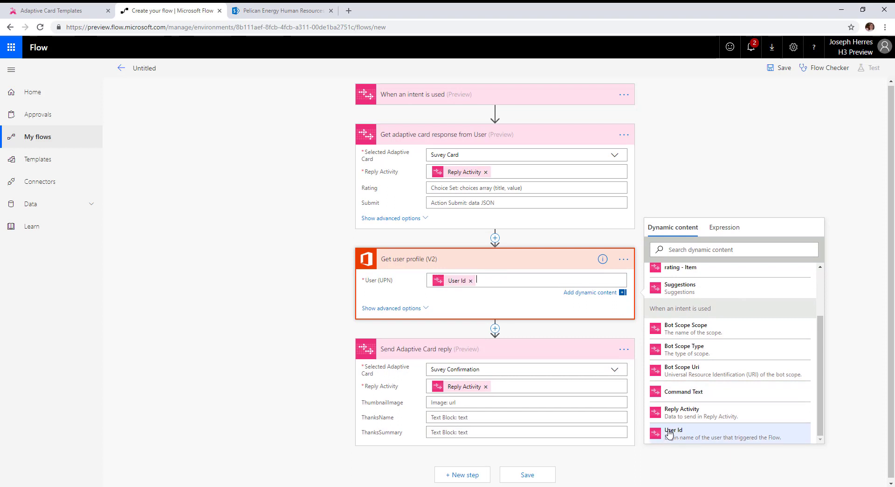
left_click(582, 352)
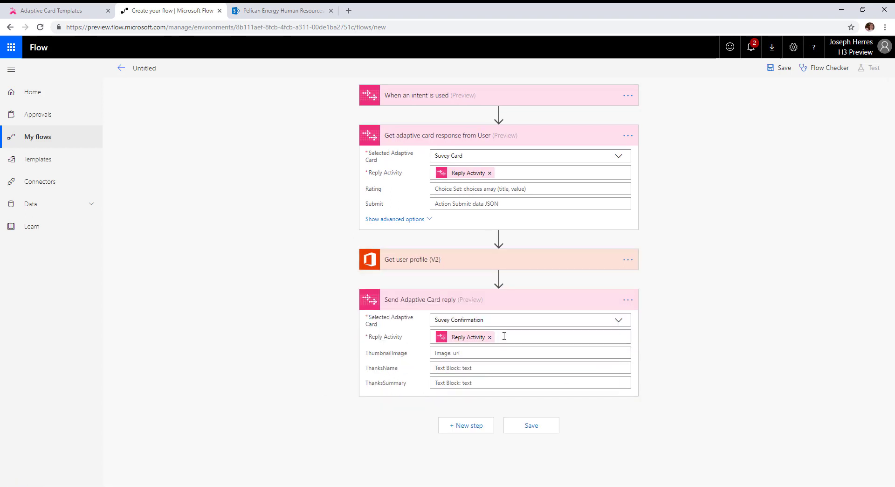
Step: Set the card reply's ThanksName to "Thanks", the user profile's Display Name and "!", and save the flow
left_click(468, 368)
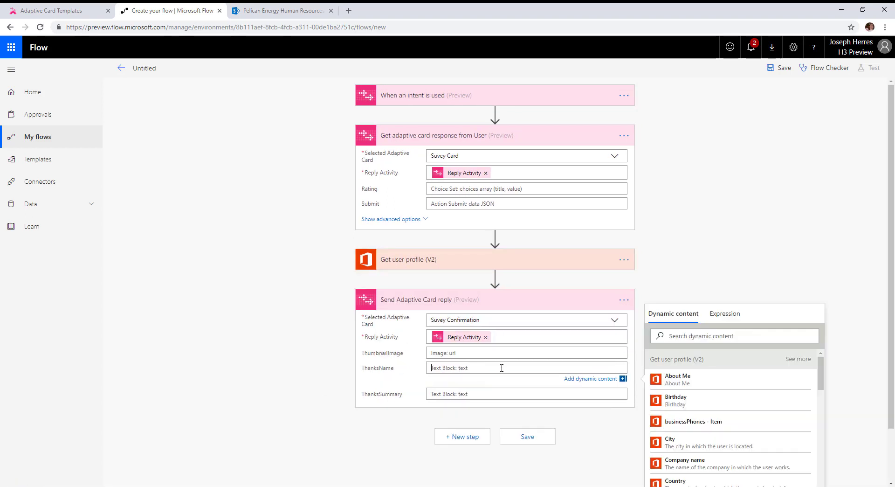
type("THan")
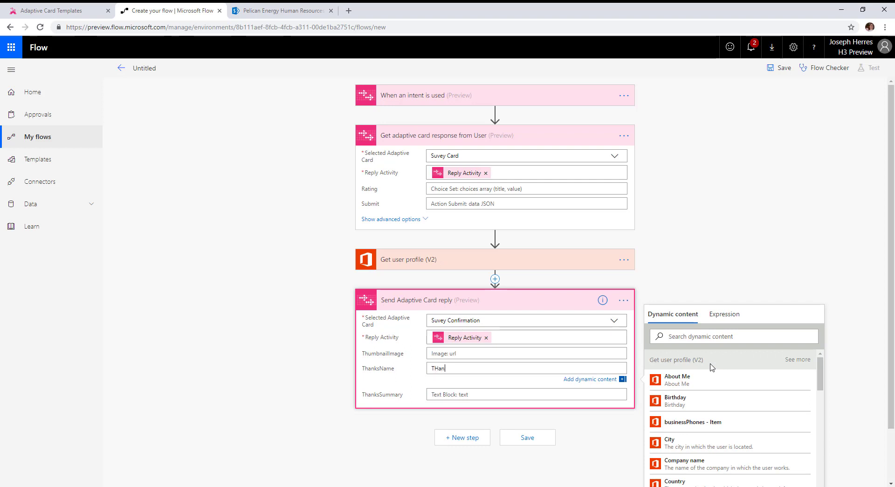
type("ks")
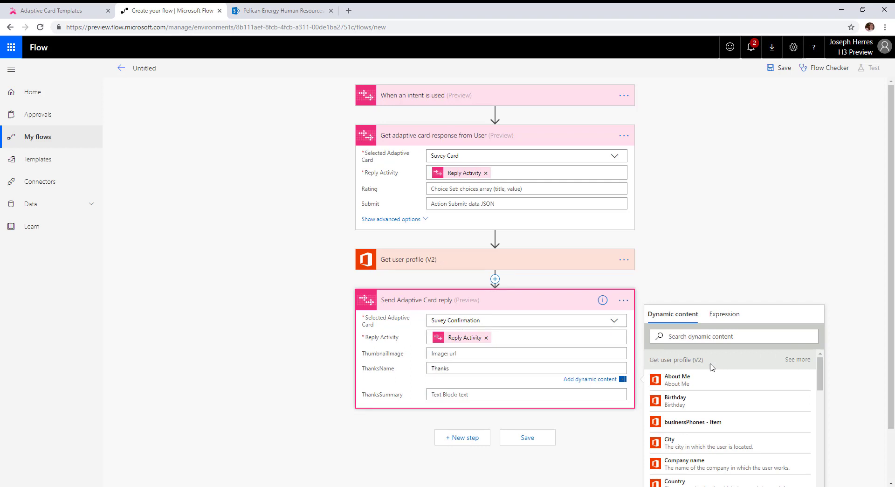
scroll(797, 404, "down", 1)
scroll(793, 401, "down", 4)
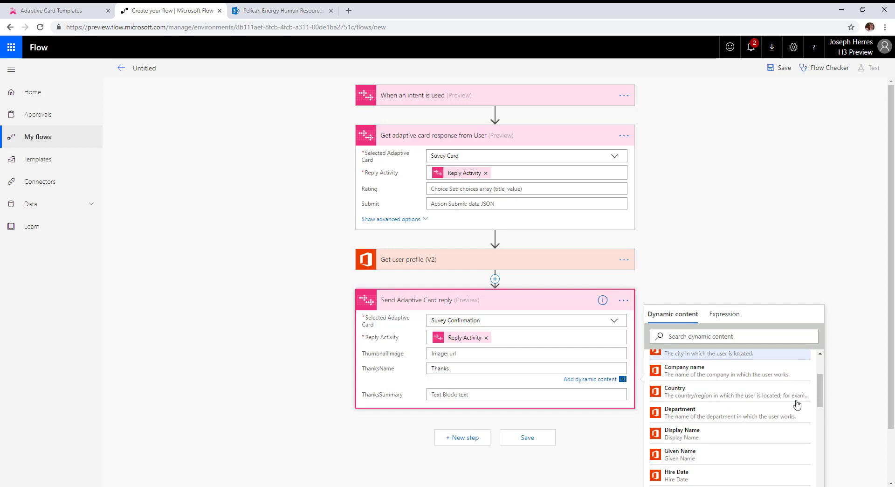
left_click(700, 394)
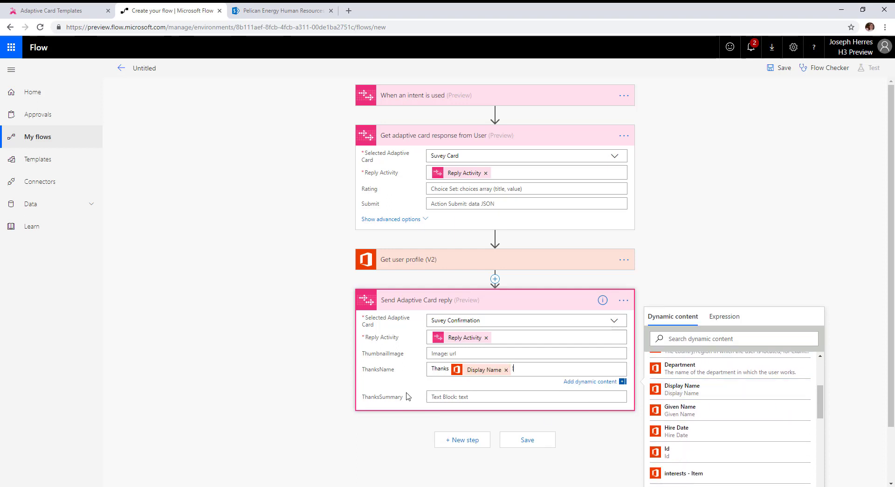
left_click(253, 369)
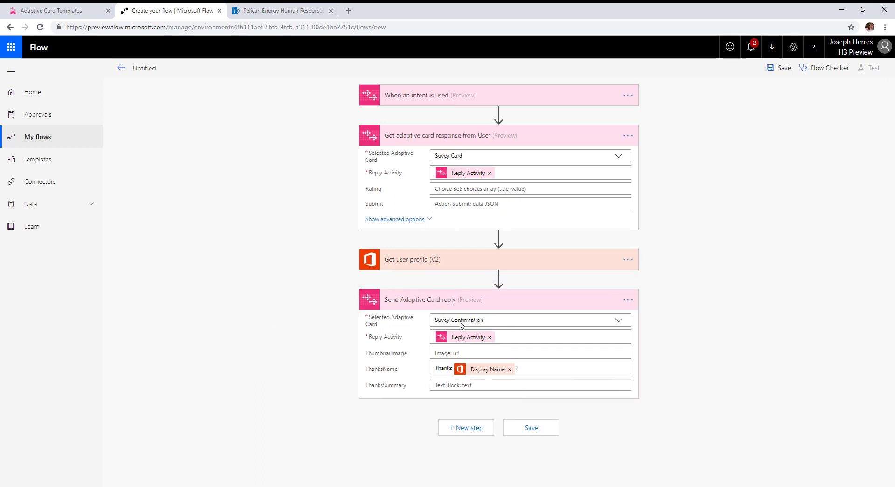
left_click(774, 72)
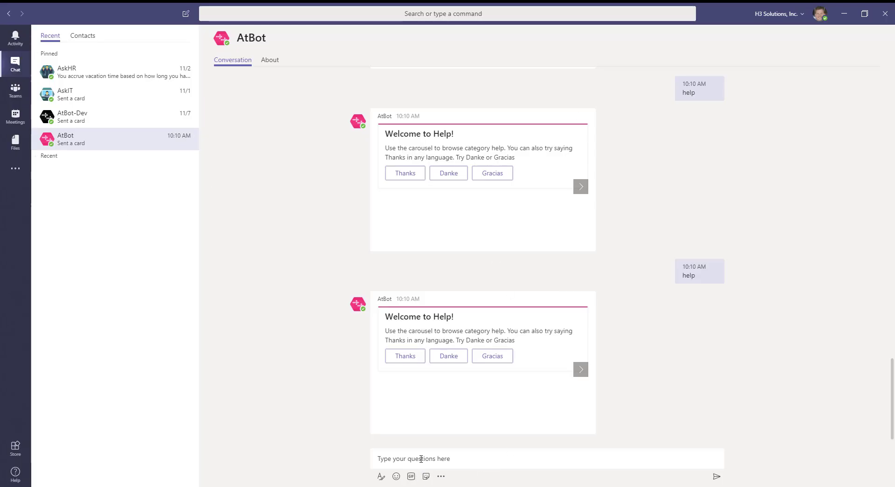
Step: Switch to Microsoft Teams, send "help" to AtBot and page its help carousel to the Personal Skills keywords
left_click(419, 459)
type("help")
key("Return")
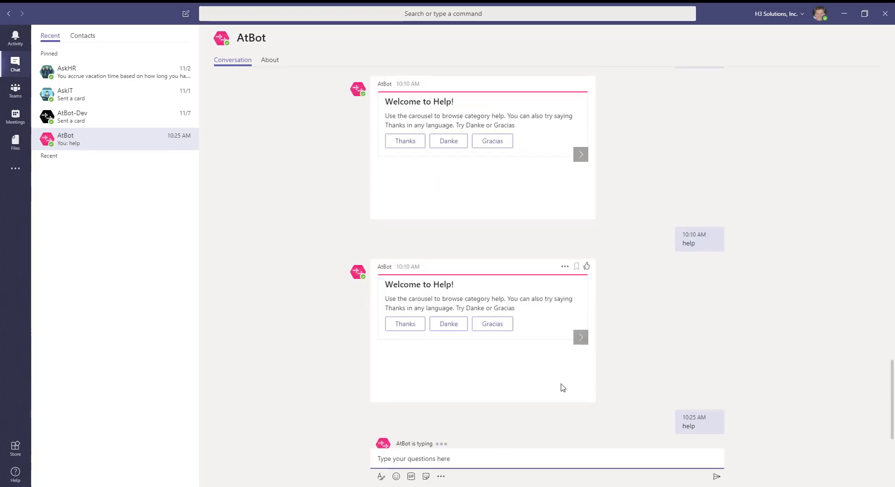
left_click(581, 364)
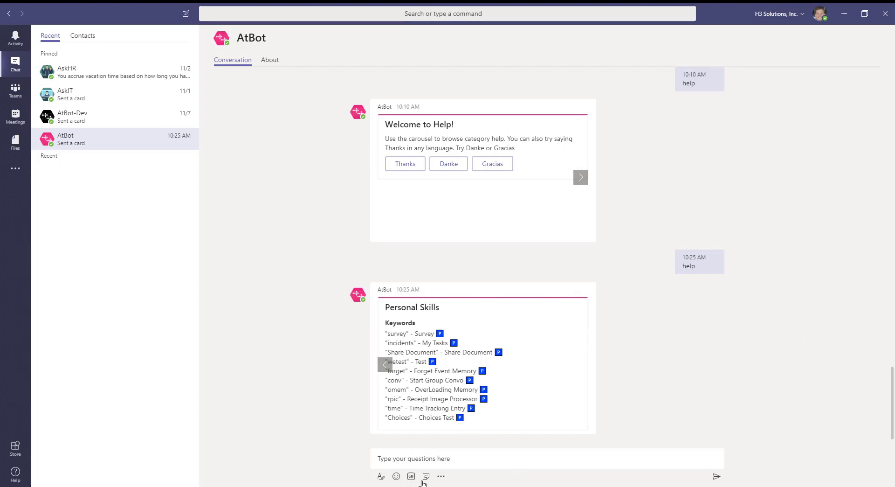
Step: Send AtBot the keyword "survey" to start the survey flow
left_click(426, 458)
type("sur")
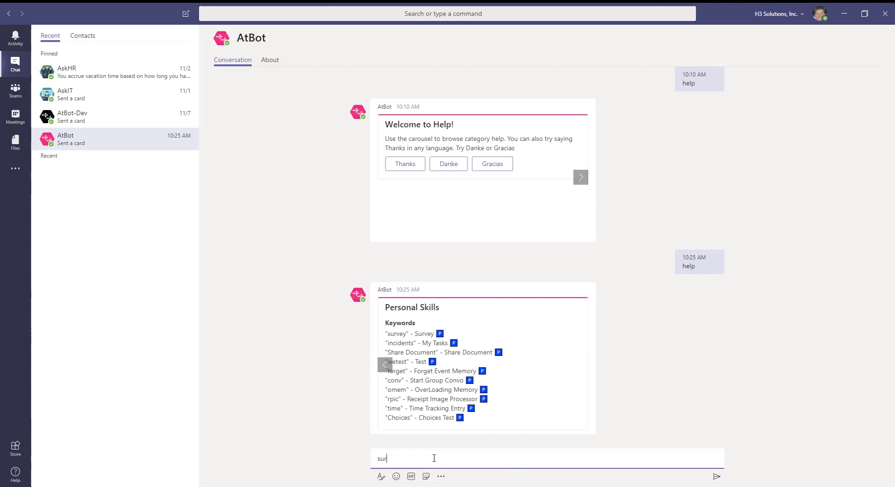
type("vey")
key("Return")
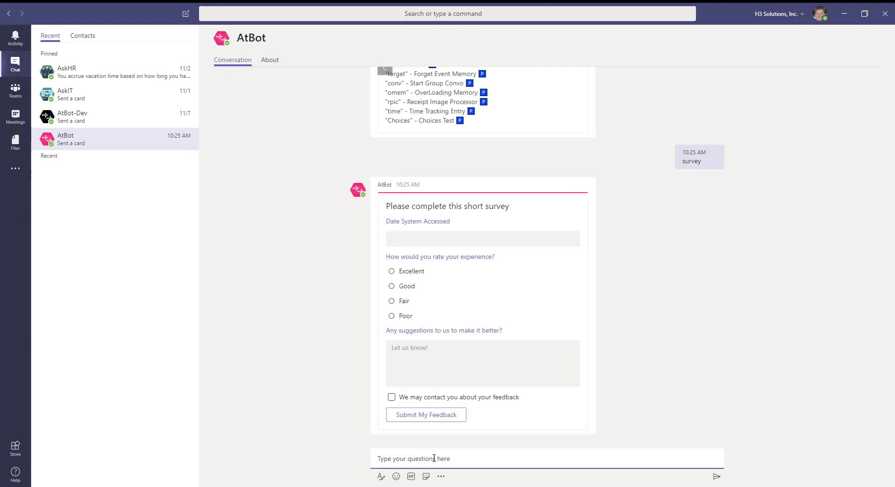
Step: Fill in the survey card with Nov 6, 2018, rating Good, suggestion "Looks good!" and contact permission enabled, and submit the feedback
left_click(466, 241)
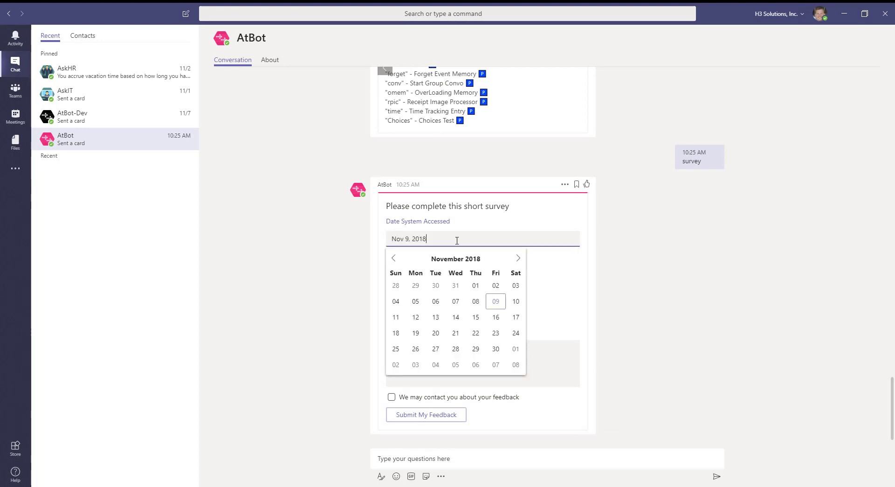
left_click(435, 301)
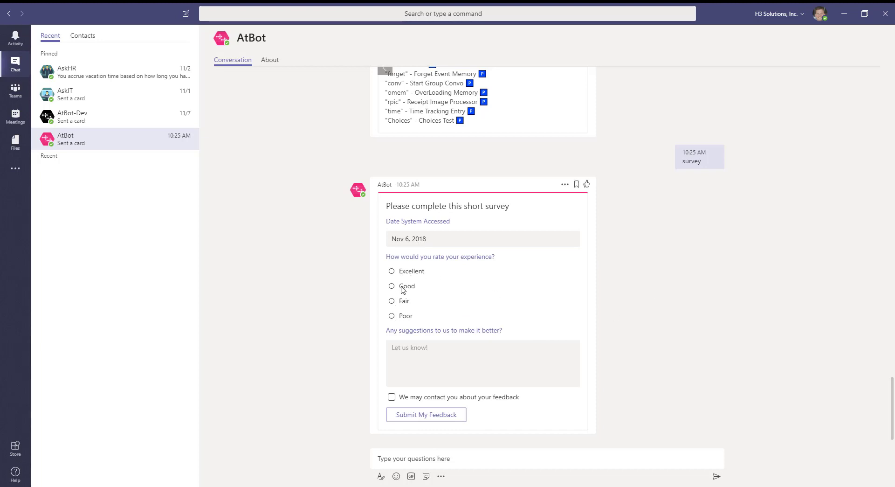
left_click(403, 289)
key("Tab")
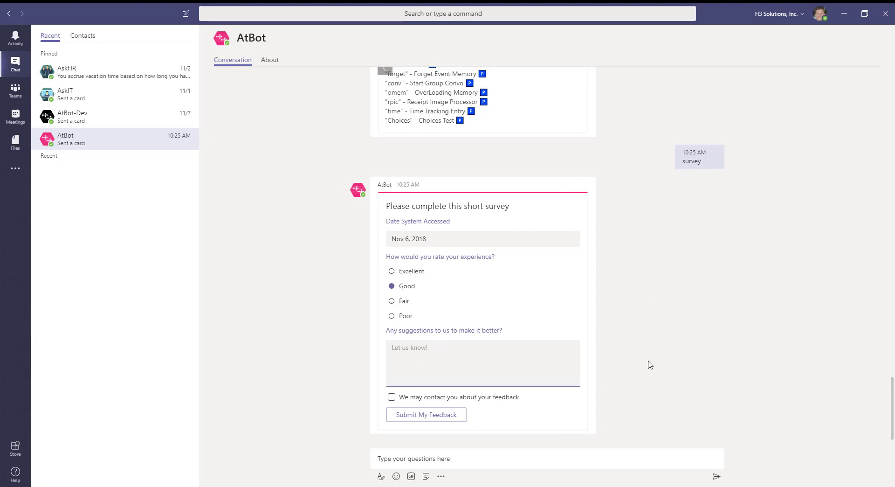
type("Looks good")
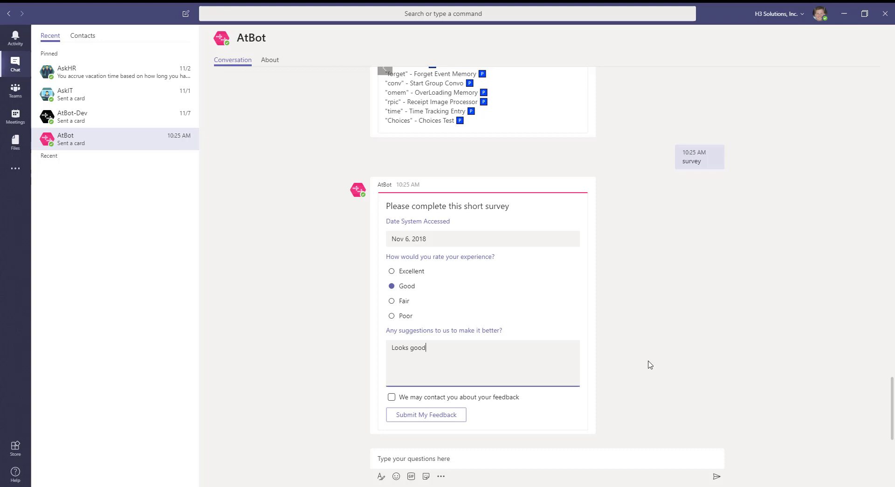
type("!")
left_click(443, 397)
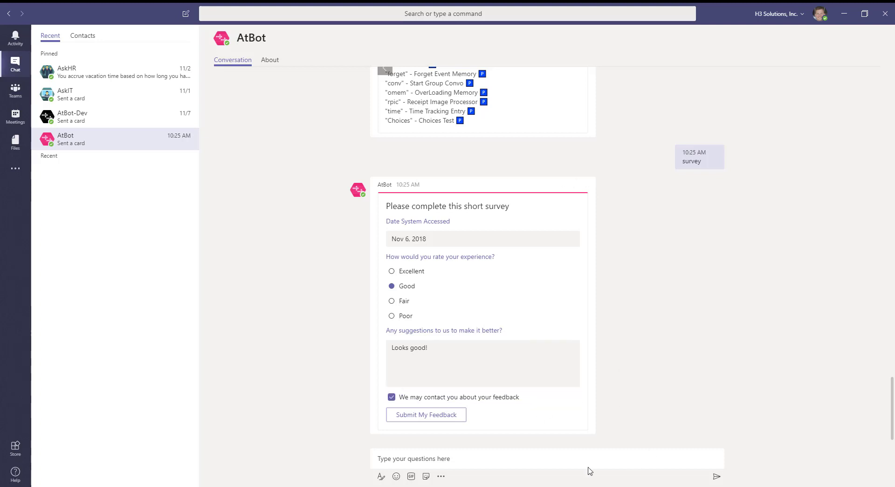
left_click(430, 414)
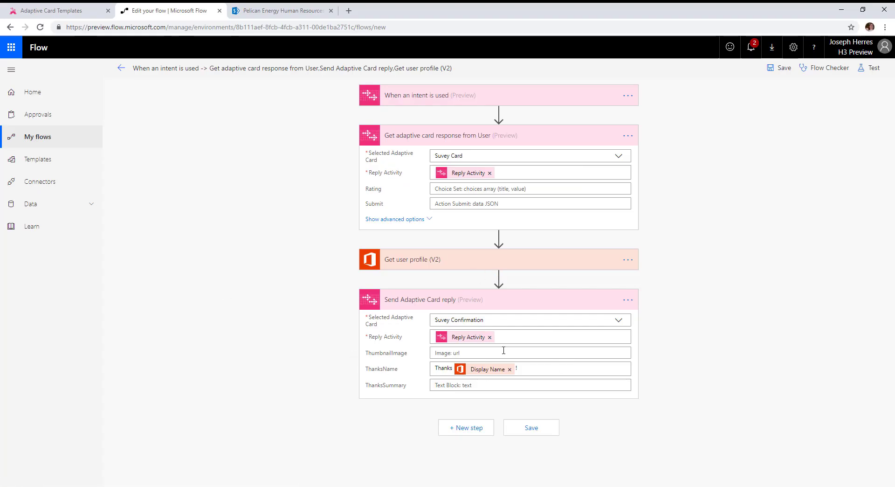
Step: Compare the survey response fields offered as dynamic content for ThumbnailImage in Flow with the Suvey Card's form properties in the AtBot Admin Portal
left_click(504, 350)
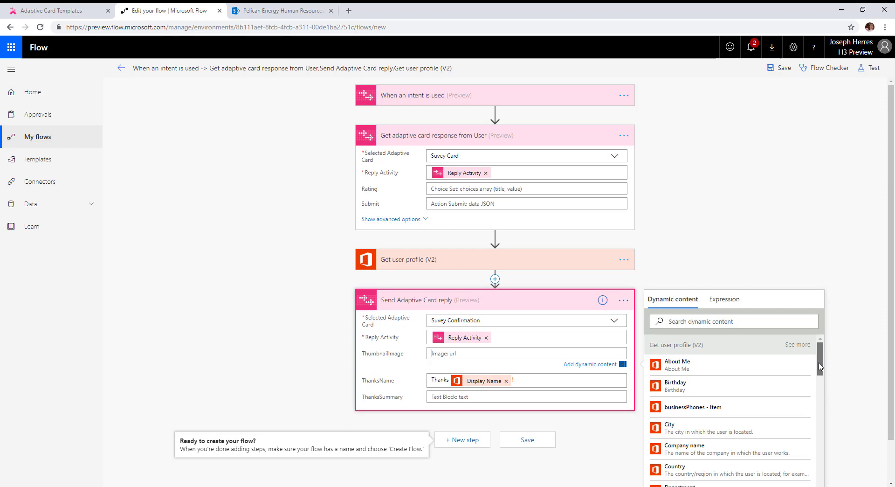
left_click_drag(821, 366, 814, 477)
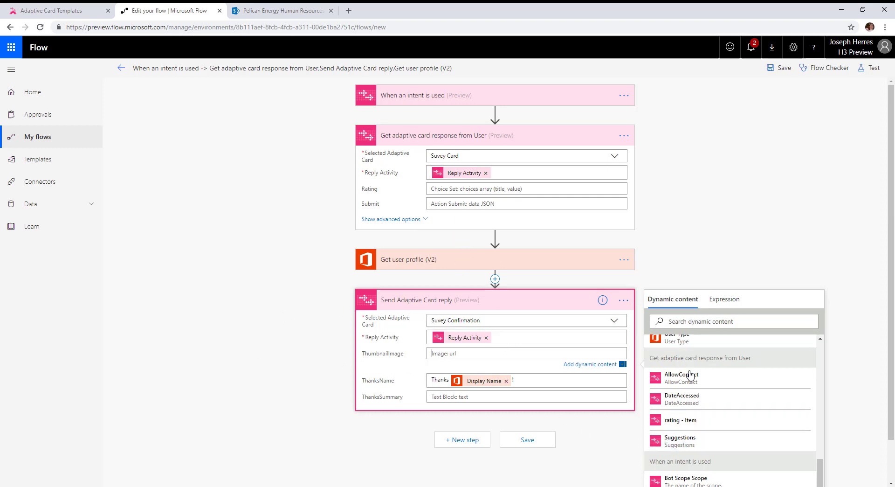
left_click(60, 12)
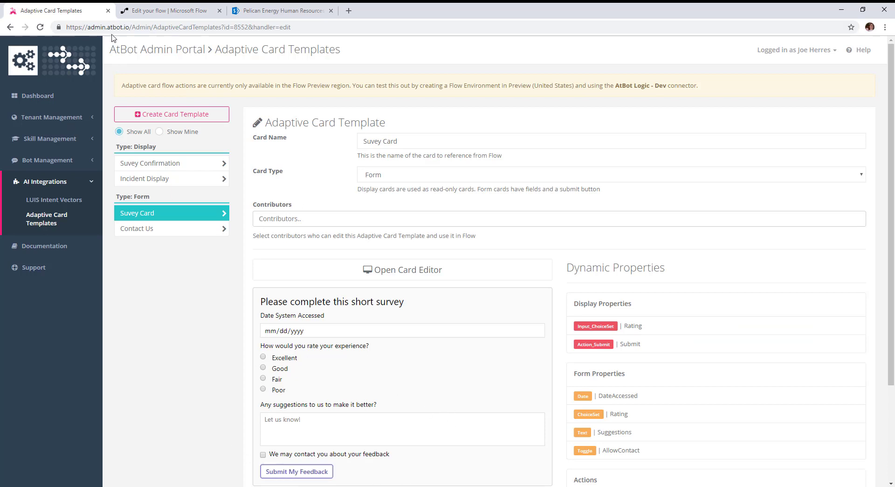
left_click(188, 13)
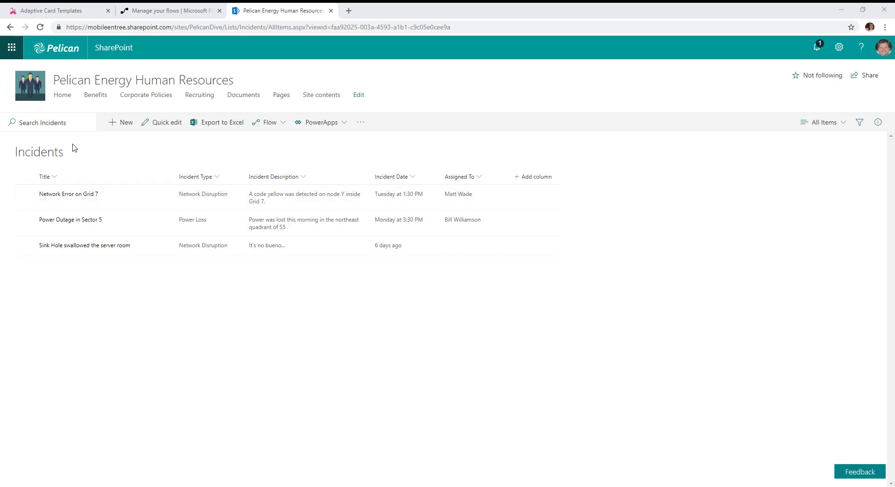
Step: Switch to the AtBot Admin Portal and open the Incident Display template in the card editor
left_click(57, 10)
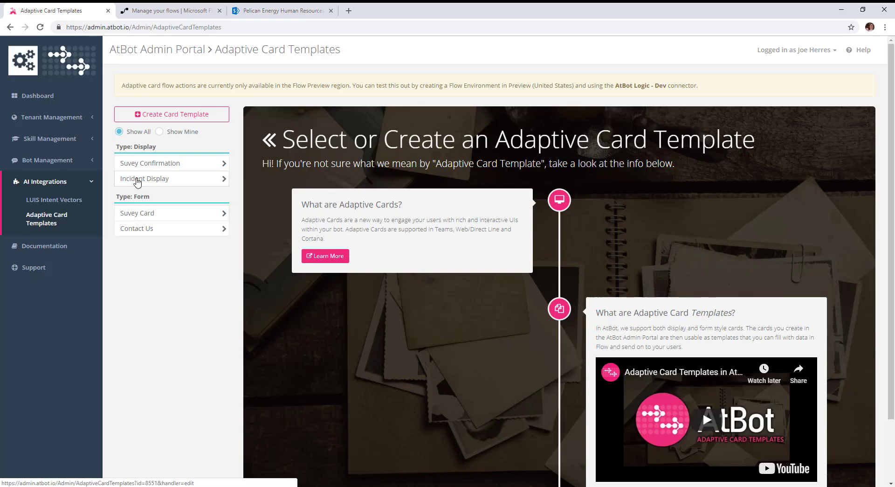
left_click(158, 182)
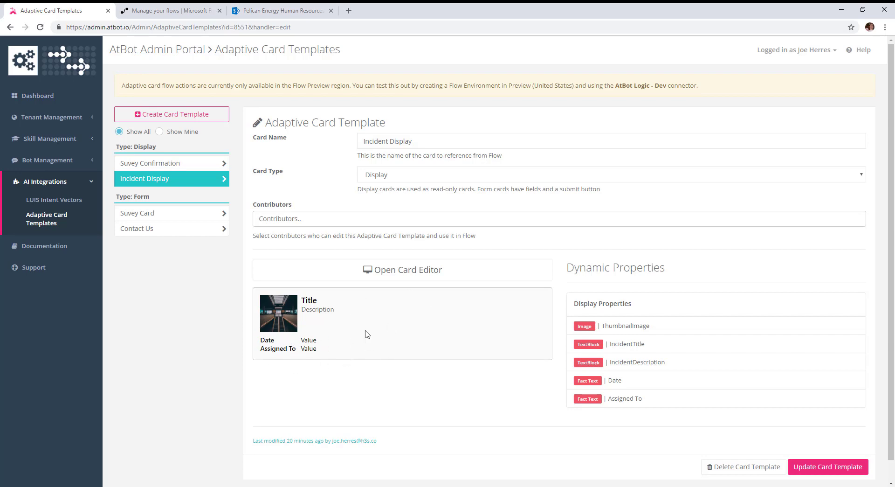
left_click(409, 273)
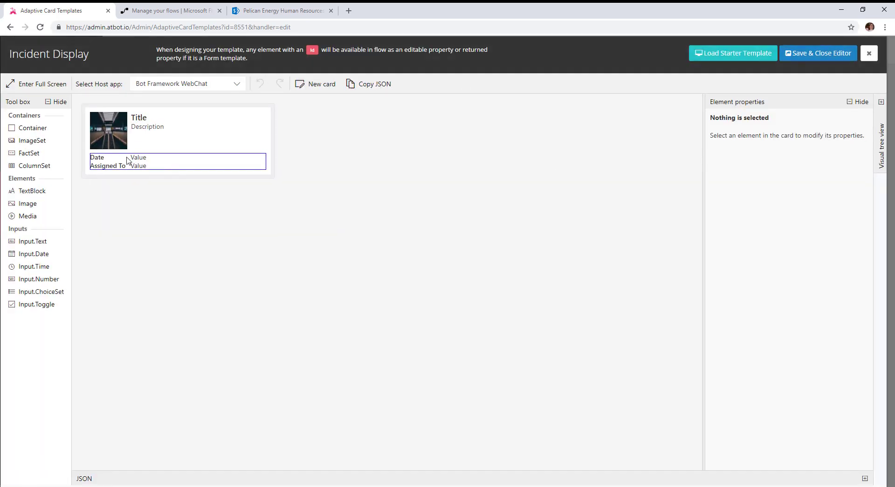
Step: Try adding a fact to the incident card's fact set, remove it, and close the editor without saving
left_click(129, 161)
left_click(739, 261)
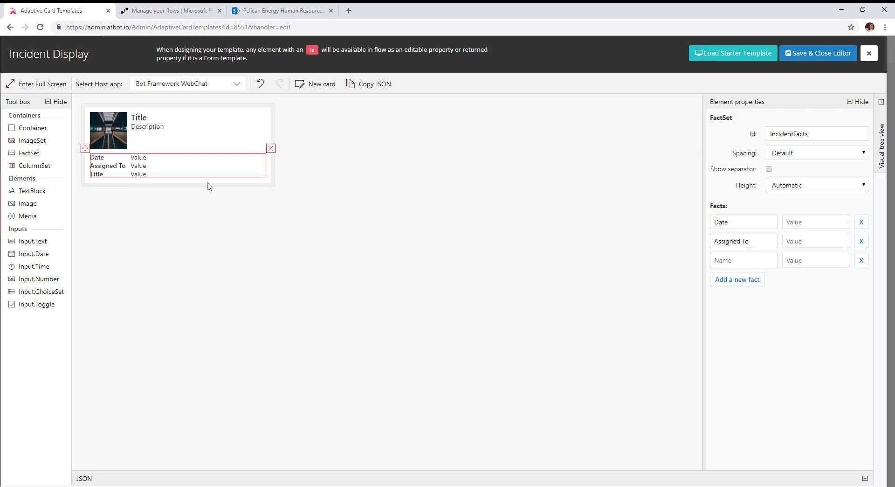
left_click(861, 260)
left_click(869, 54)
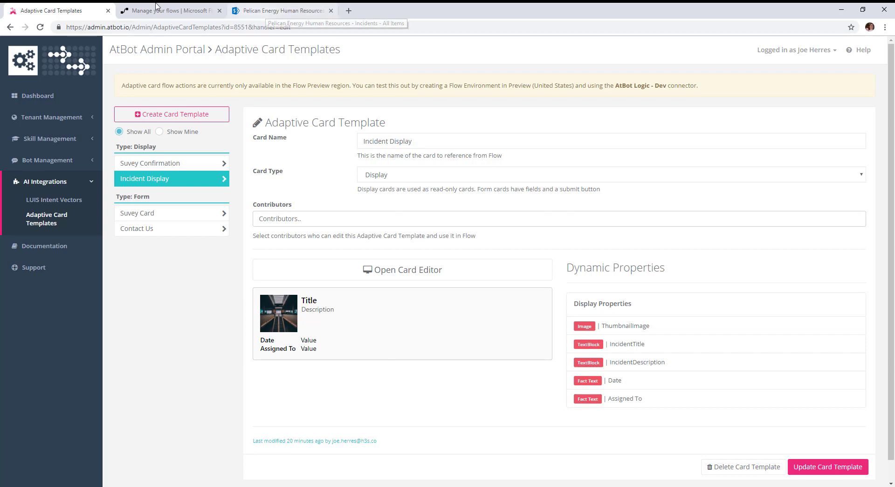
Step: Switch to Microsoft Flow and open the List Incidents flow for editing
left_click(181, 14)
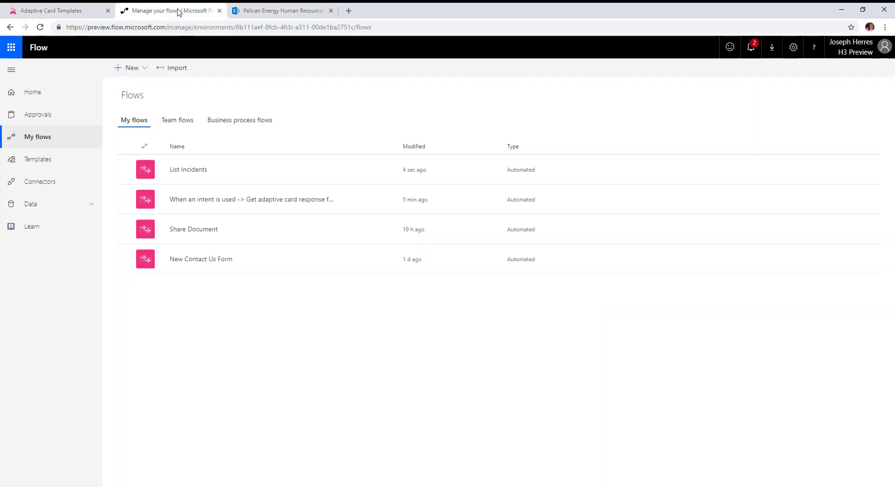
left_click(187, 170)
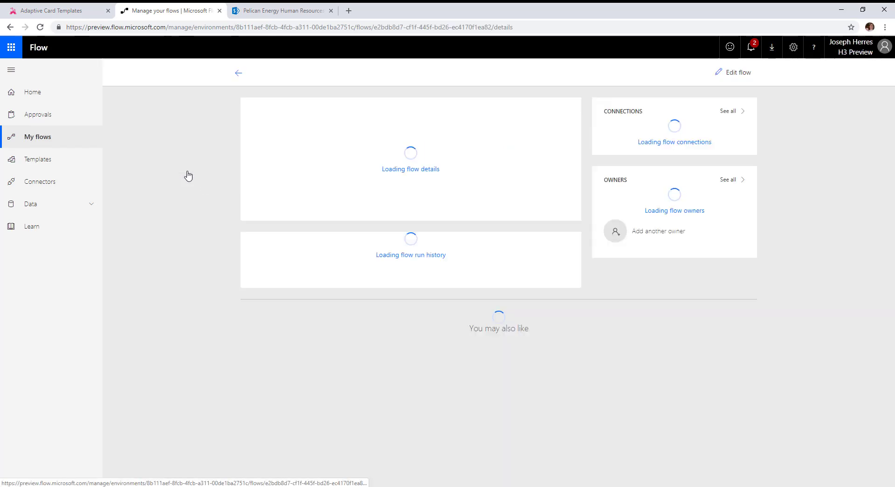
left_click(602, 73)
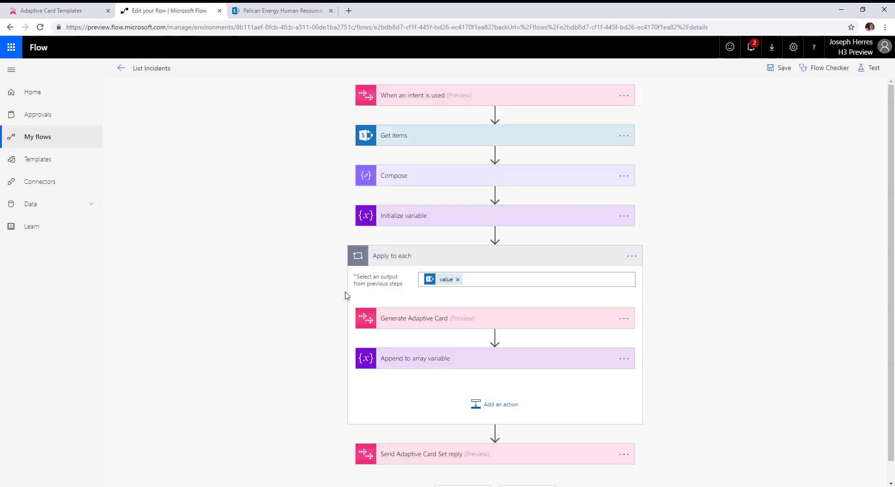
Step: Review the settings of the When an intent is used trigger and the Get items action in the List Incidents flow
left_click(438, 98)
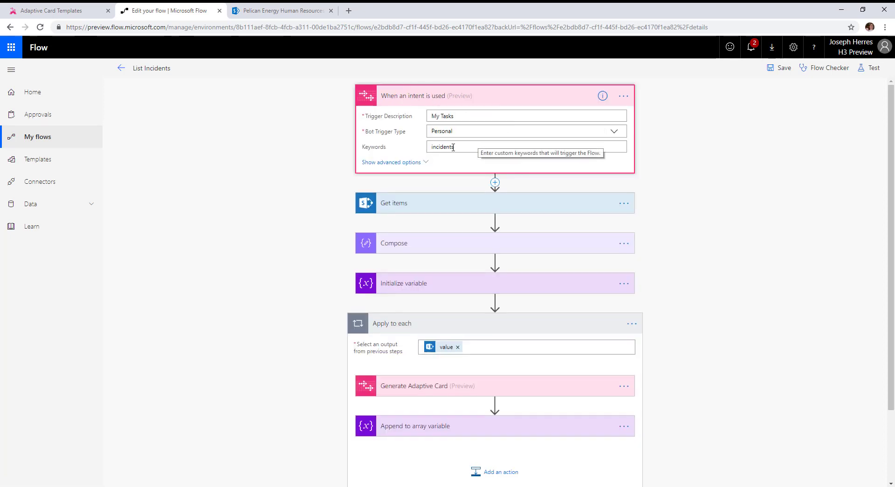
left_click(401, 210)
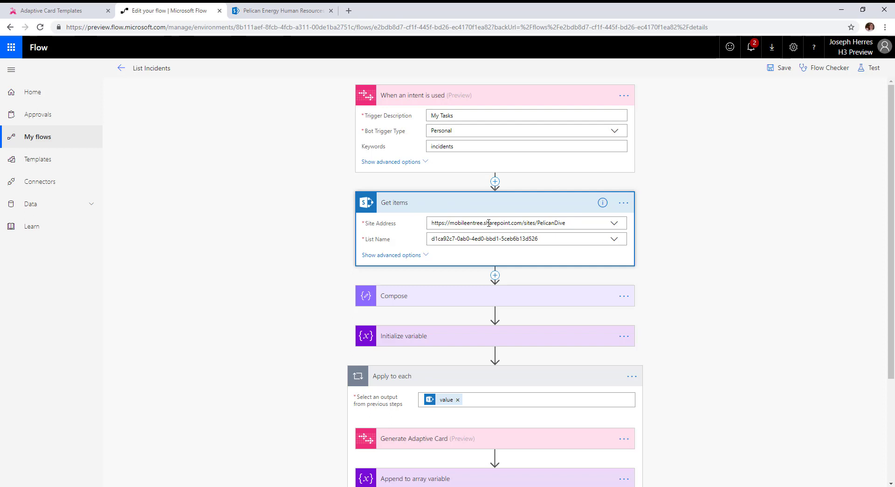
left_click(513, 204)
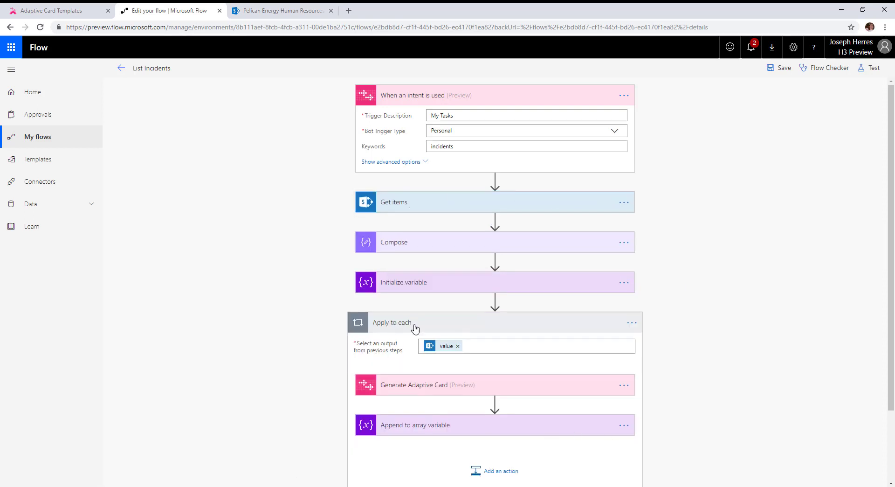
Step: Inspect the Compose action's image mapping and the Initialize variable action's settings ahead of the Apply to each loop
left_click(393, 244)
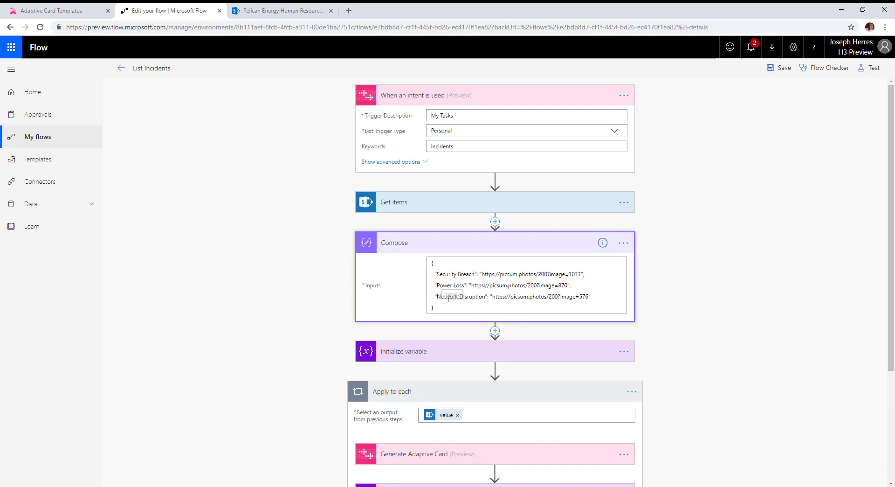
left_click(395, 246)
left_click(394, 284)
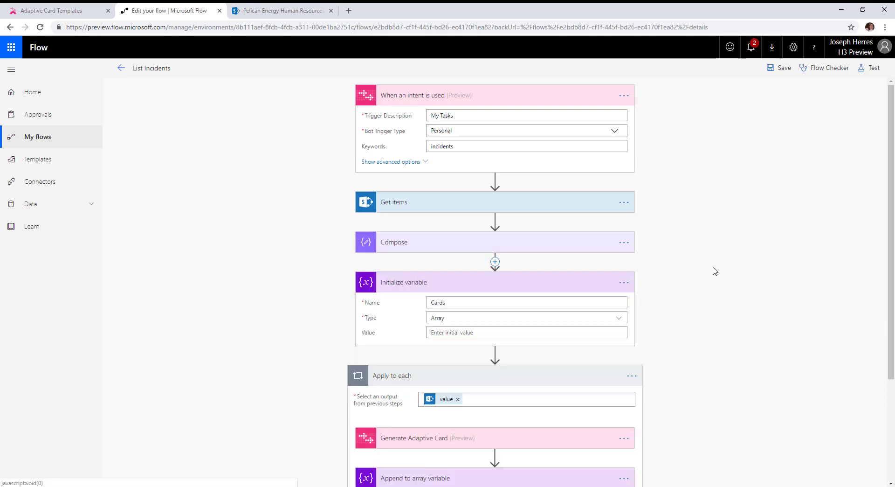
scroll(719, 313, "down", 2)
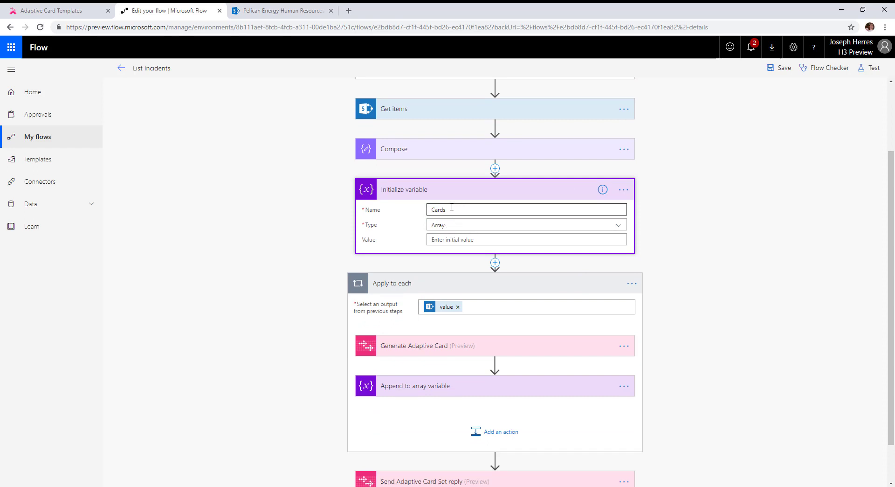
scroll(476, 224, "down", 1)
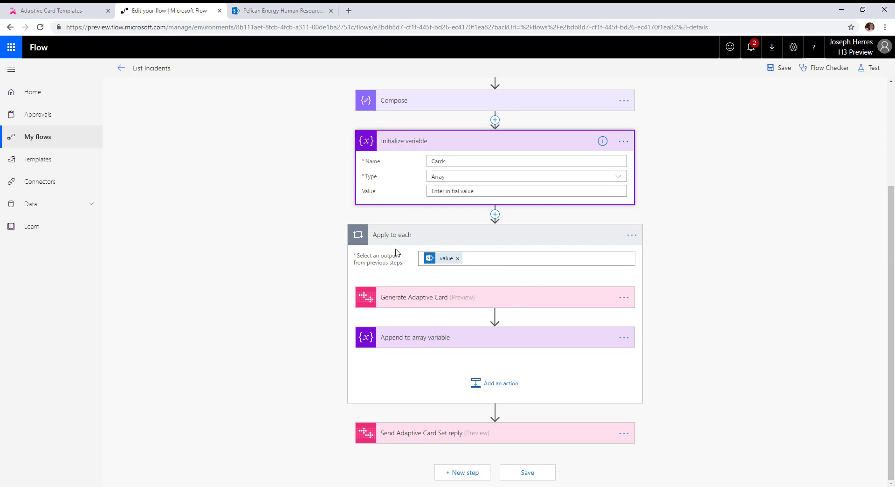
scroll(498, 163, "up", 2)
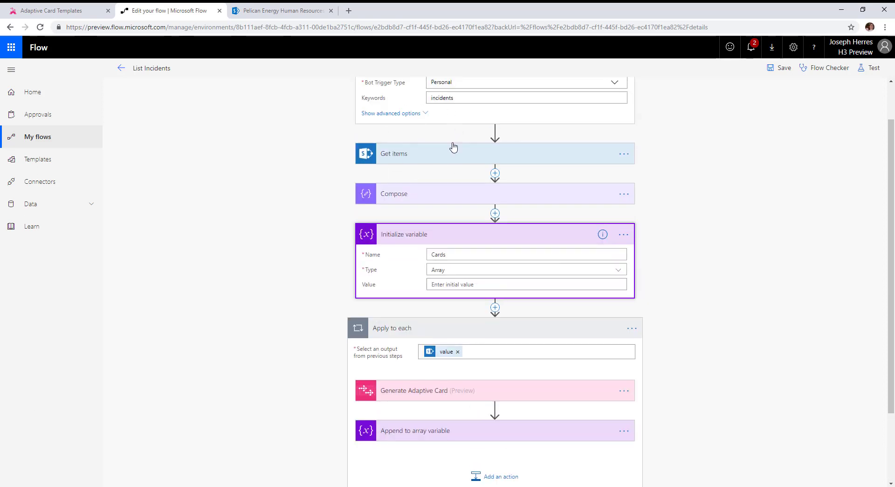
scroll(470, 174, "down", 2)
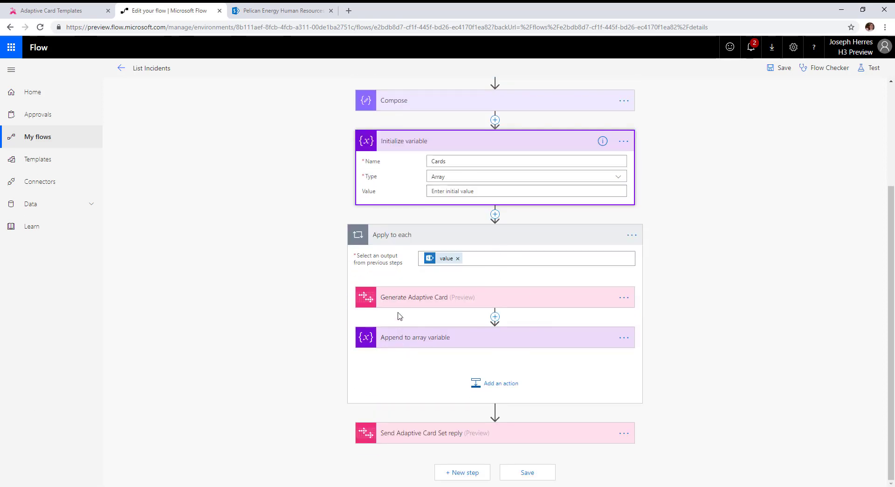
Step: Expand the Generate Adaptive Card action inside the loop and choose Incident Display as its selected adaptive card
left_click(412, 297)
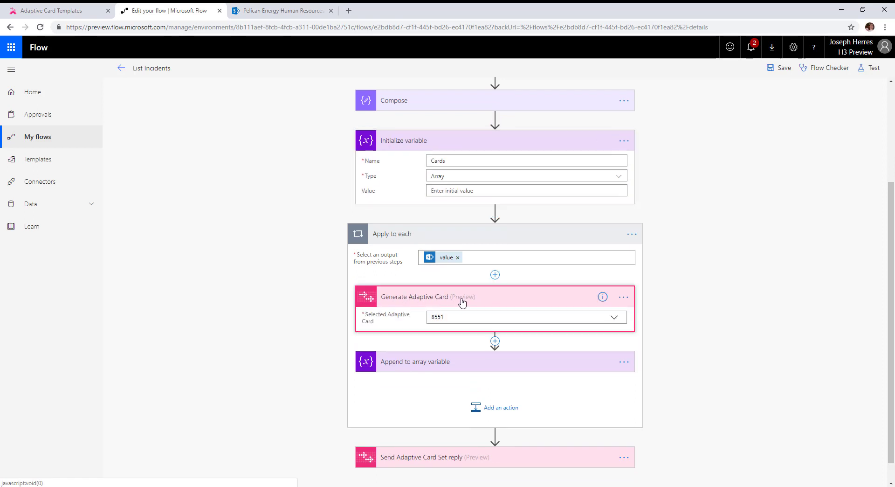
left_click(466, 318)
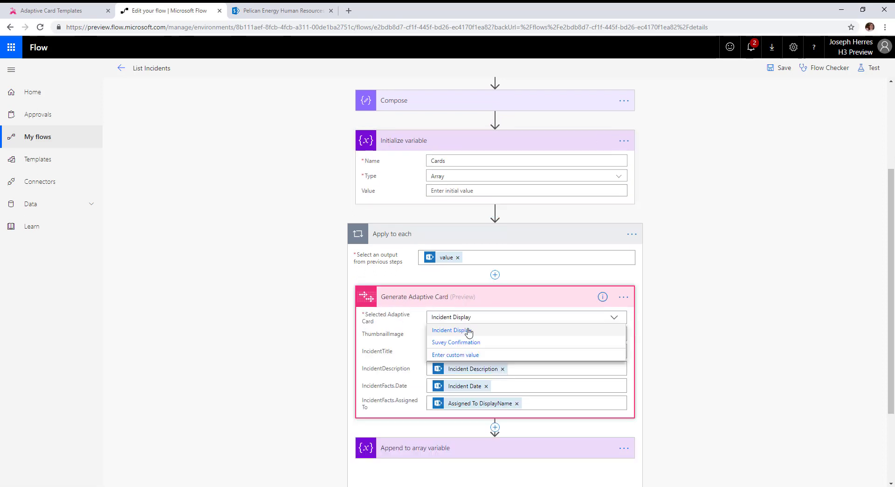
left_click(455, 331)
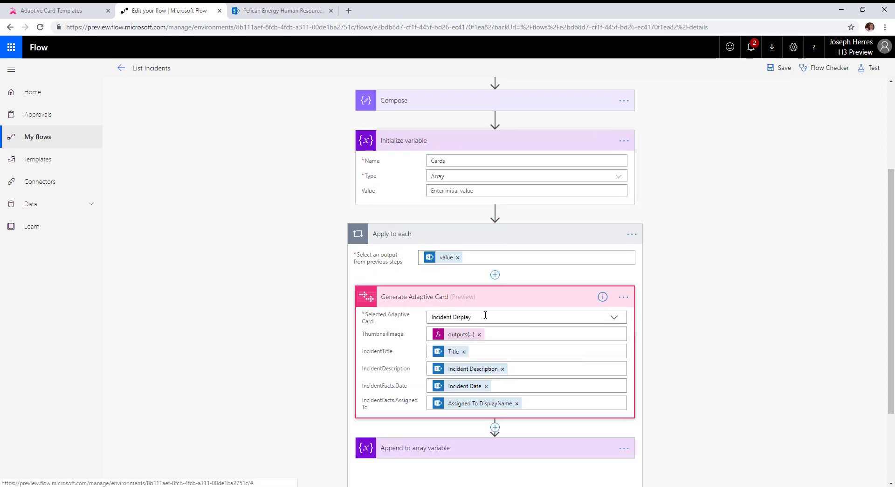
left_click(513, 311)
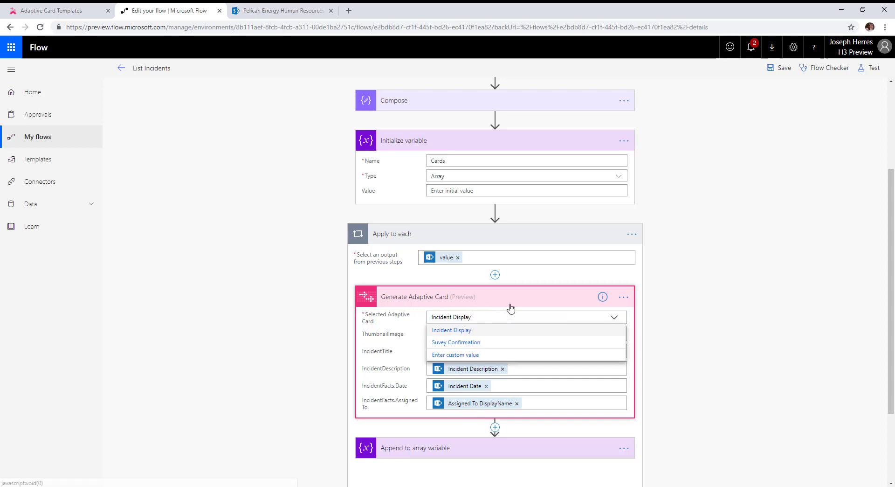
left_click(402, 336)
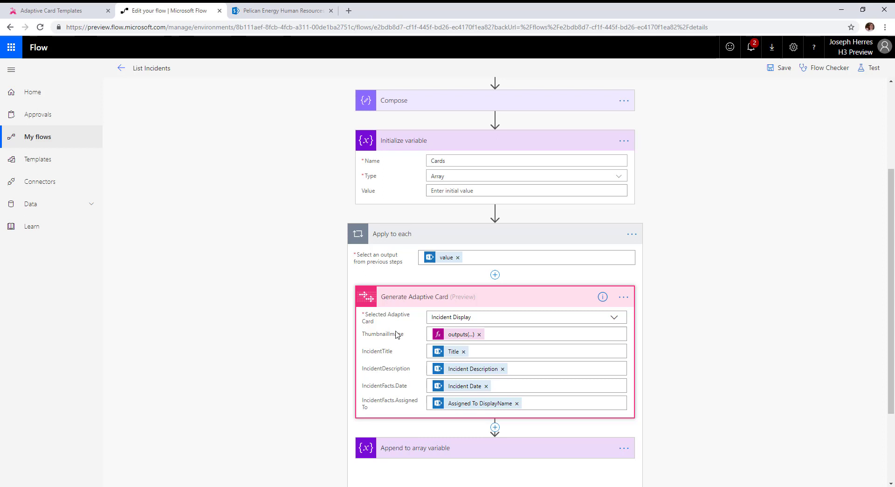
Step: Examine the ThumbnailImage expression and the dynamic content mapped to the incident title, description and facts in Generate Adaptive Card
scroll(497, 305, "down", 1)
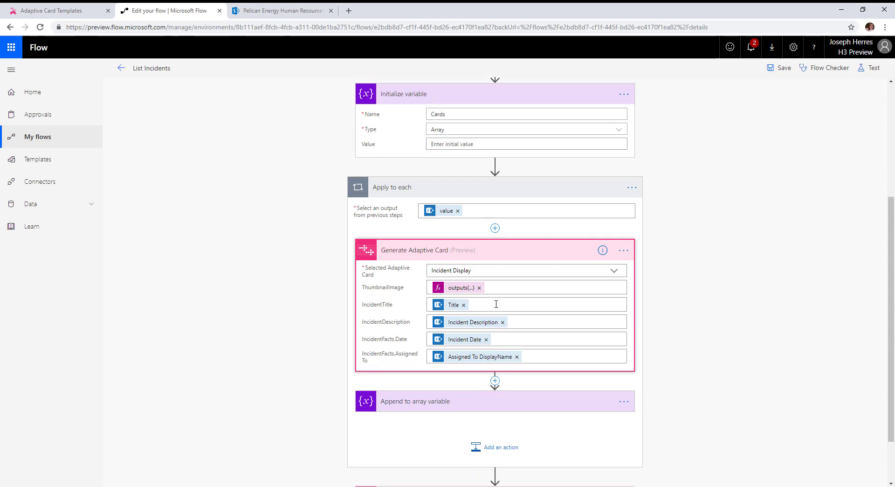
left_click(443, 292)
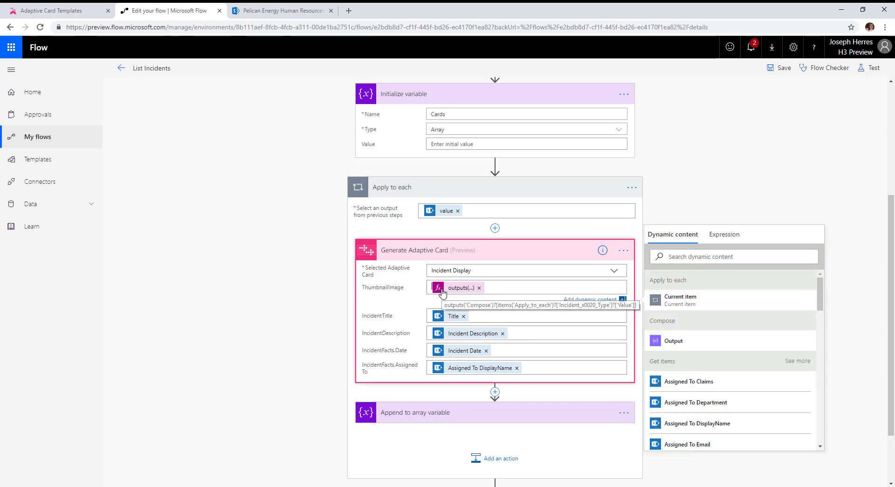
left_click(442, 292)
left_click_drag(670, 257, 834, 261)
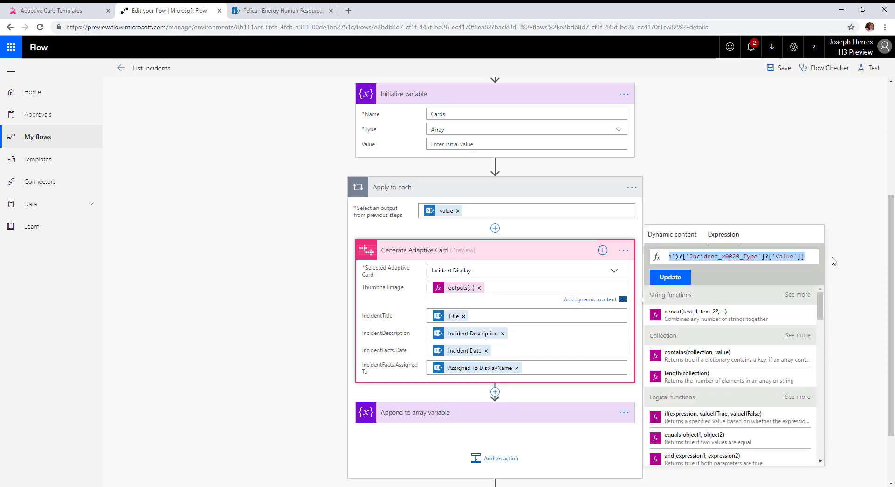
left_click(515, 315)
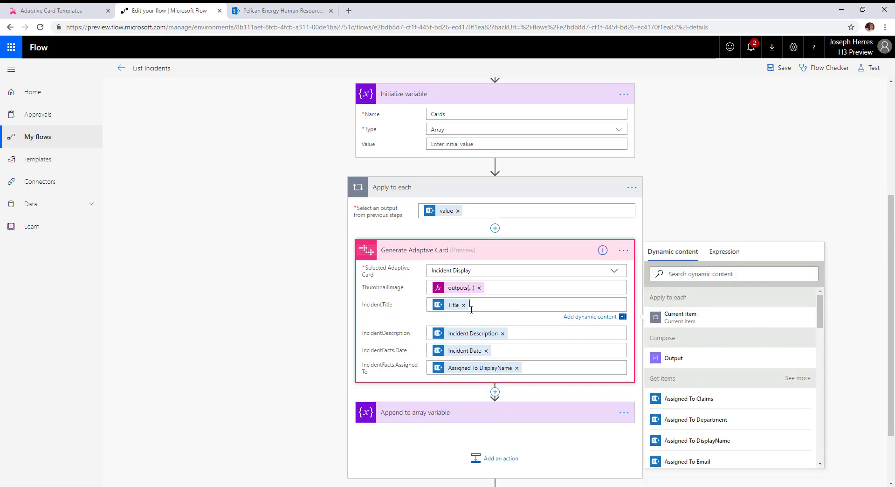
left_click(530, 335)
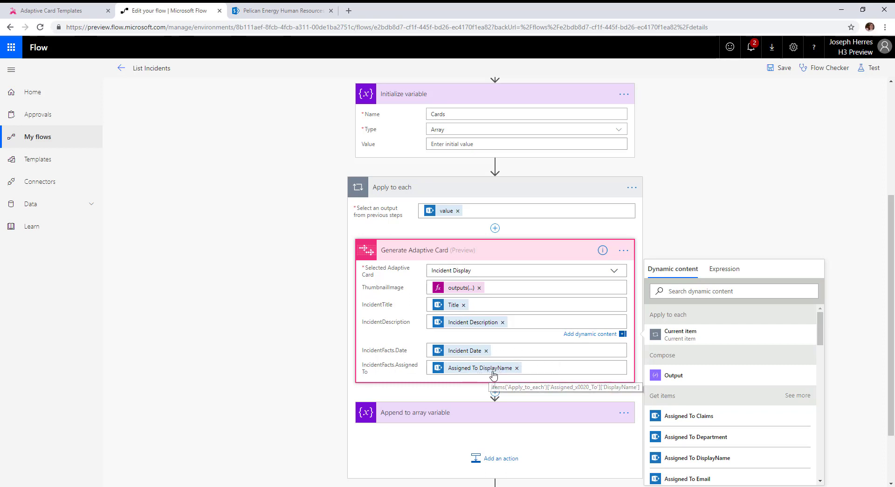
scroll(298, 350, "down", 2)
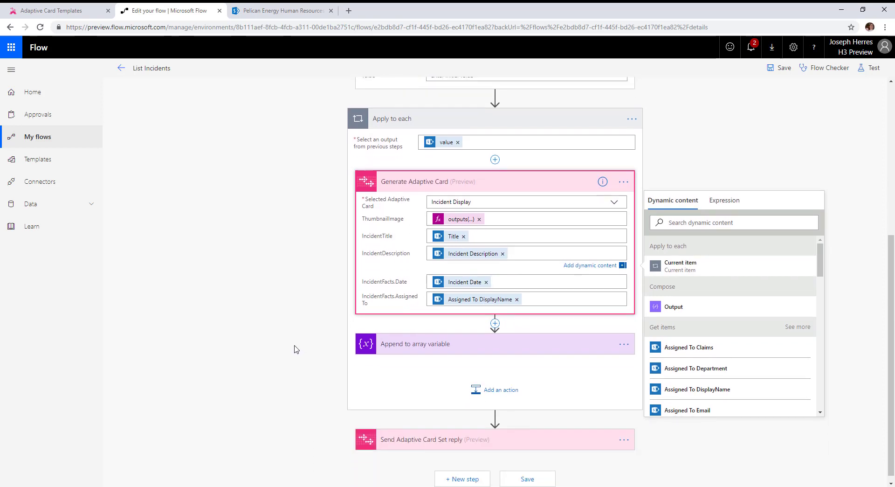
Step: Review the Append to array variable action and the Display Style options of the Send Adaptive Card Set reply action
left_click(416, 345)
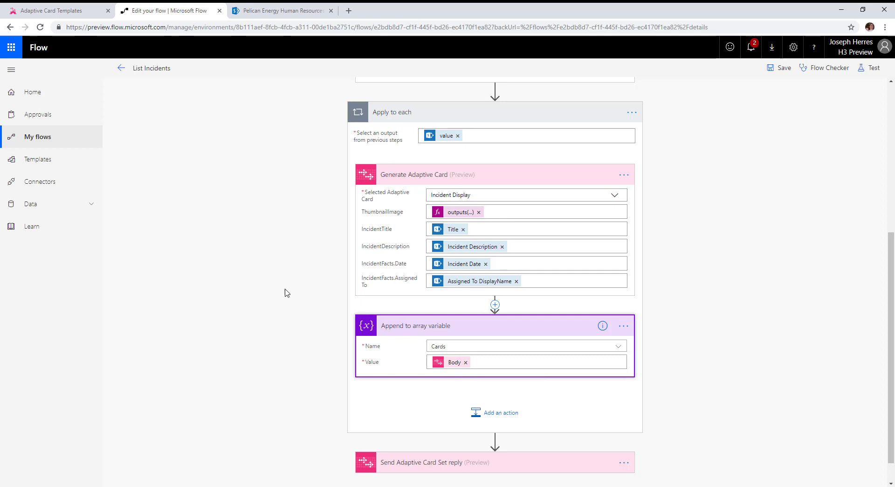
scroll(280, 300, "down", 1)
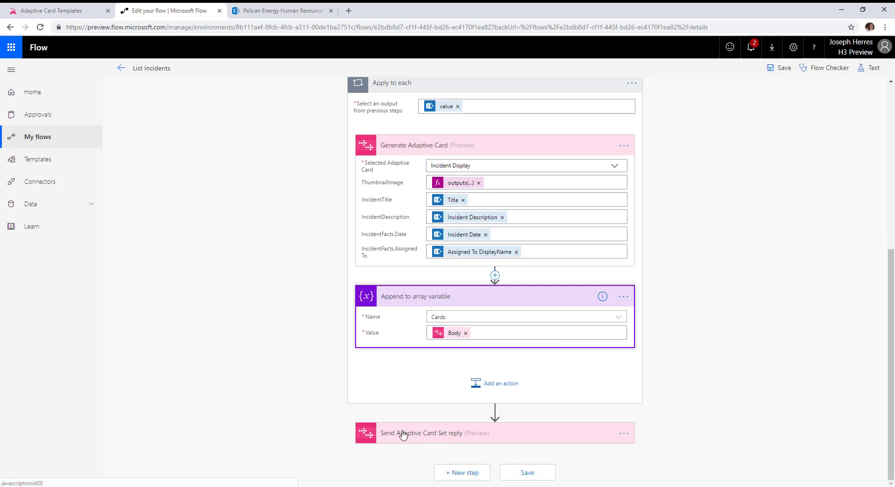
left_click(421, 435)
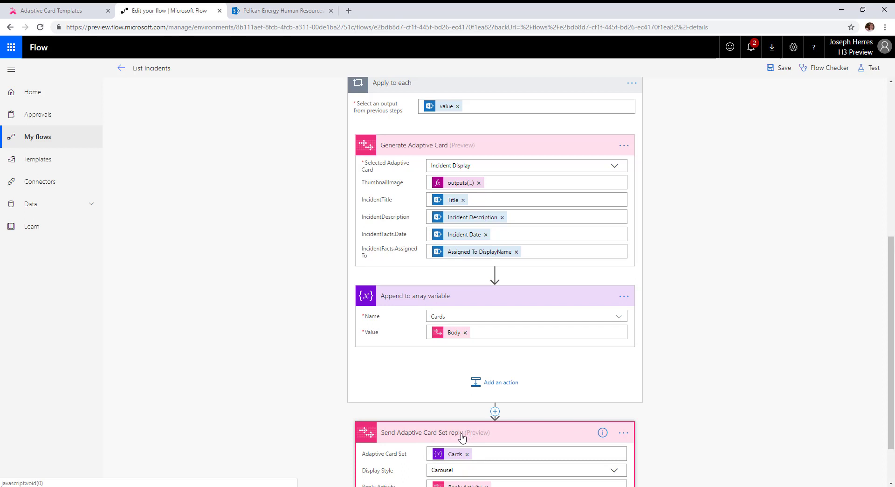
scroll(455, 434, "down", 2)
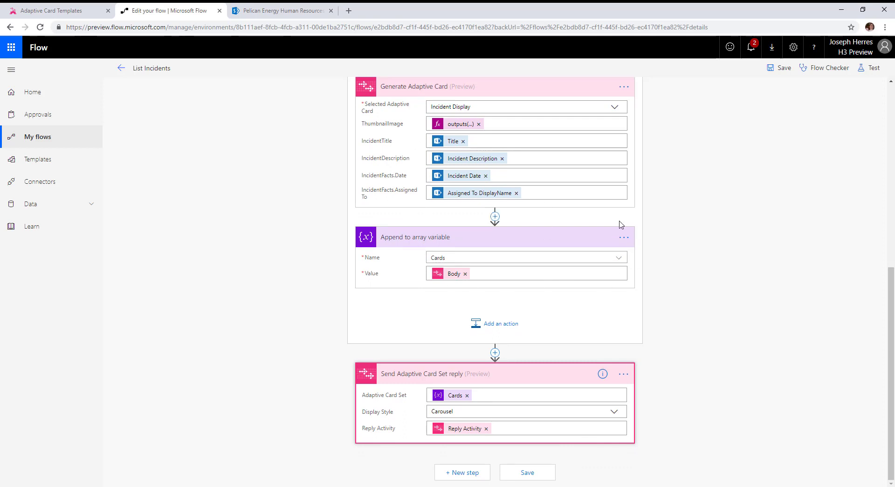
left_click(615, 414)
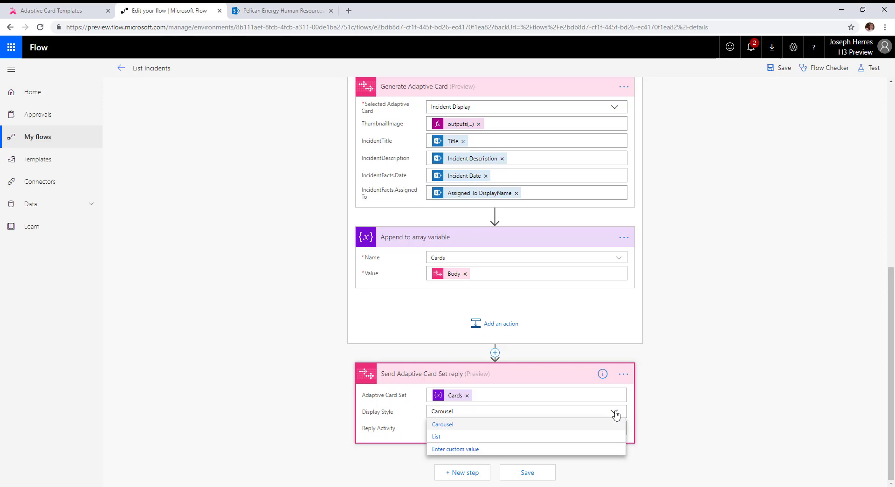
left_click(616, 414)
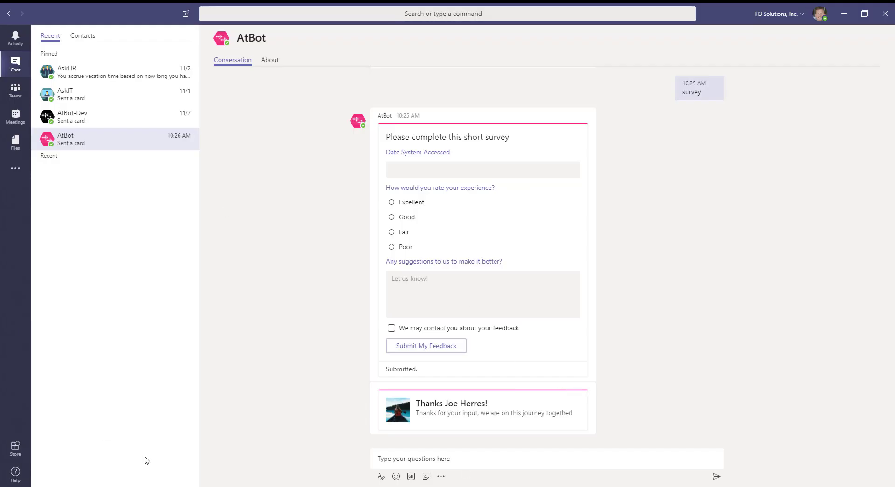
Step: Switch to Microsoft Teams and send AtBot the message "incidents"
left_click(464, 466)
mouse_move(526, 429)
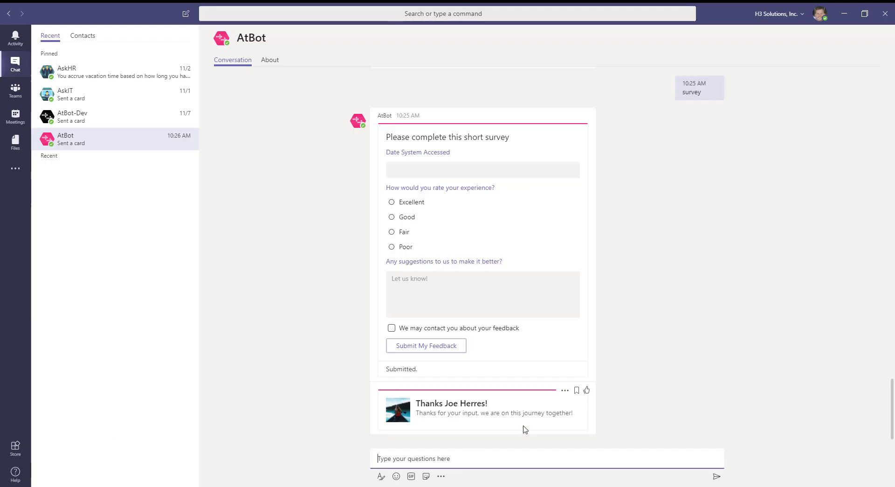
type("survey")
key("Return")
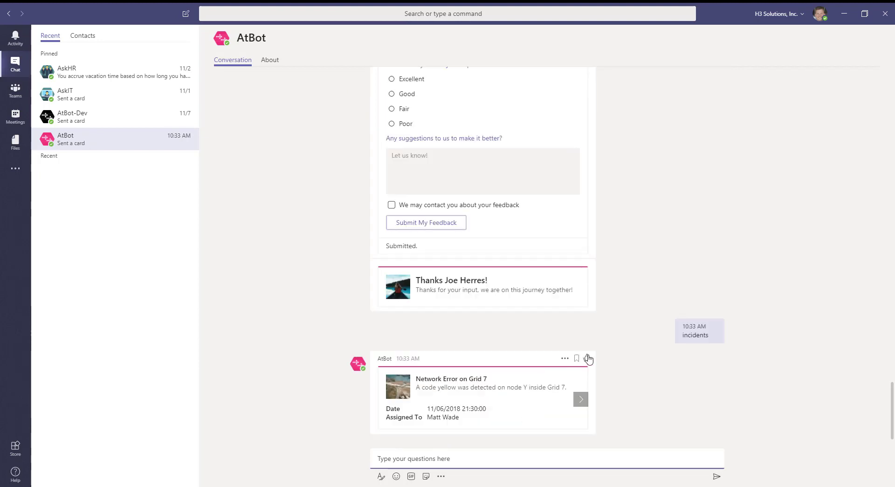
Step: Browse forward through the incident cards in AtBot's carousel reply and return to the first one
left_click(582, 402)
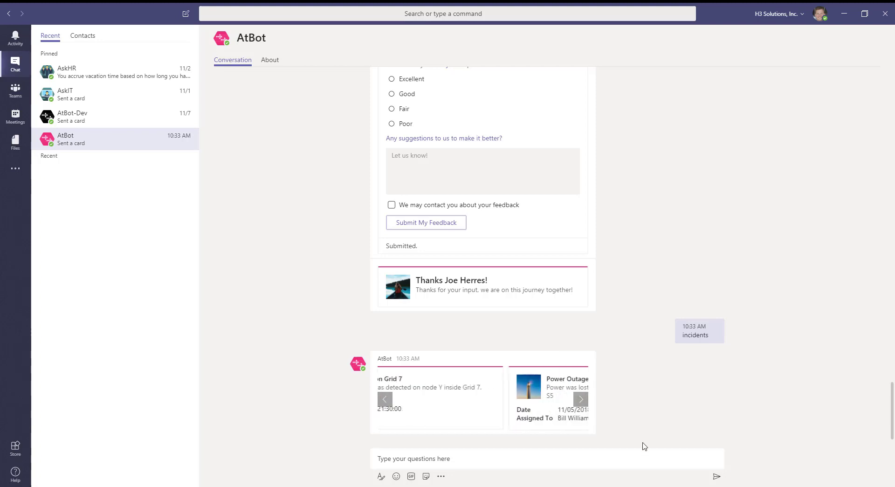
left_click(580, 400)
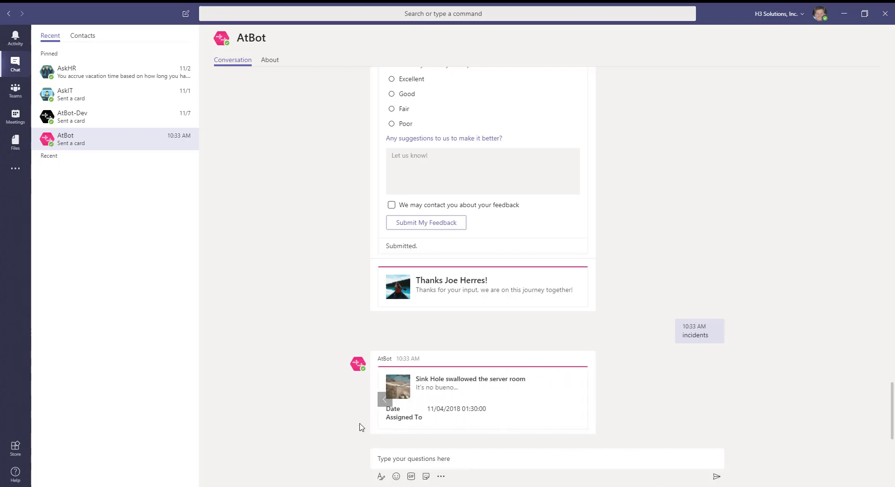
left_click(385, 402)
left_click(385, 403)
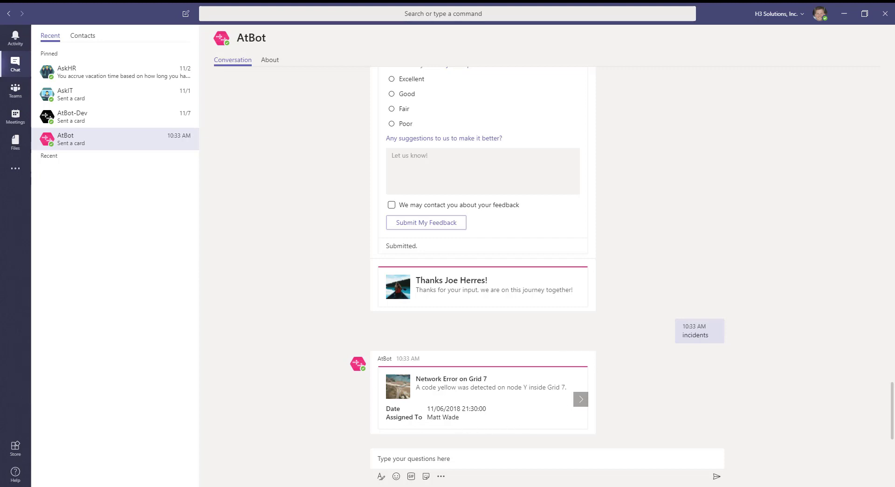
Step: Switch to the AtBot Admin Portal, open the Incident Display template in the card editor, and add an Action.Submit to the card
key("alt+Tab")
left_click(52, 10)
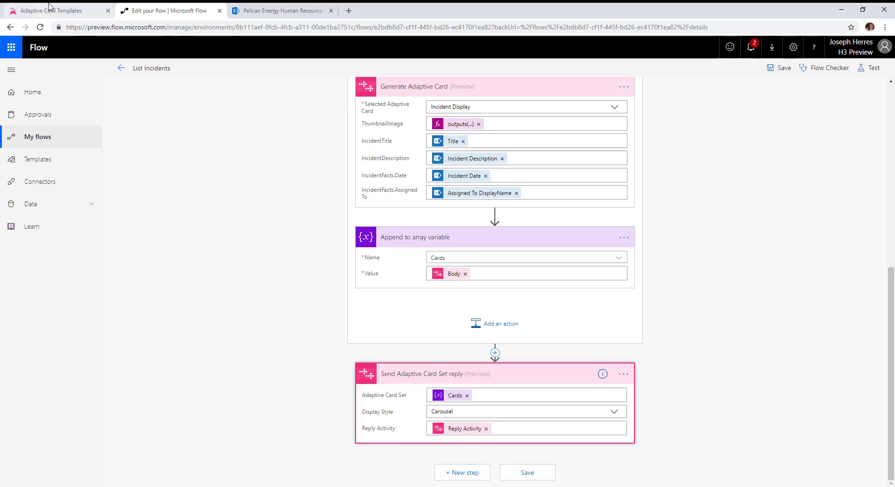
left_click(414, 274)
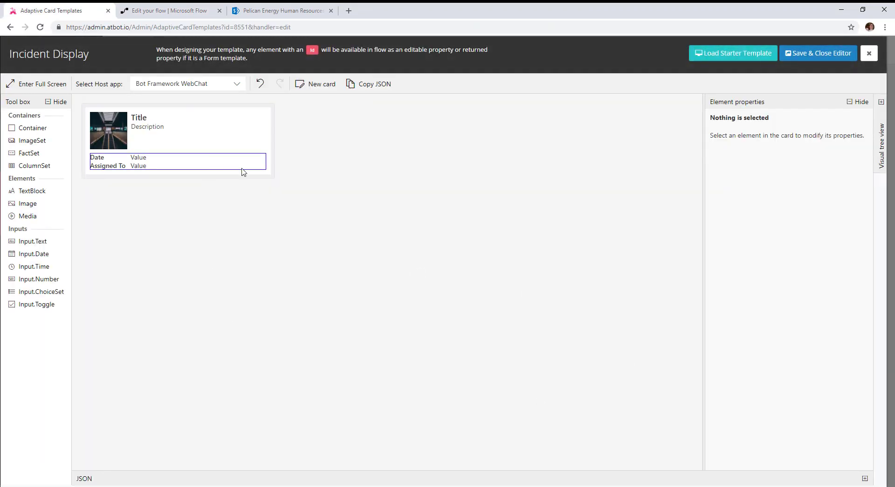
left_click(256, 176)
left_click(266, 180)
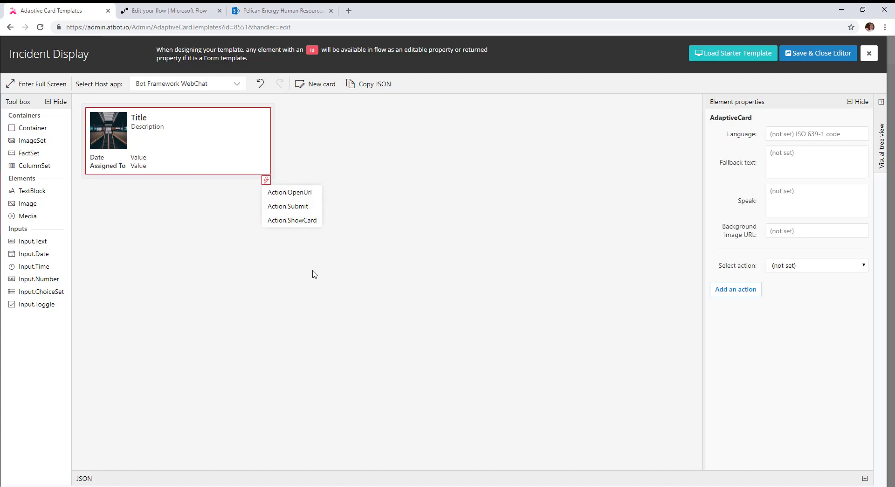
left_click(293, 207)
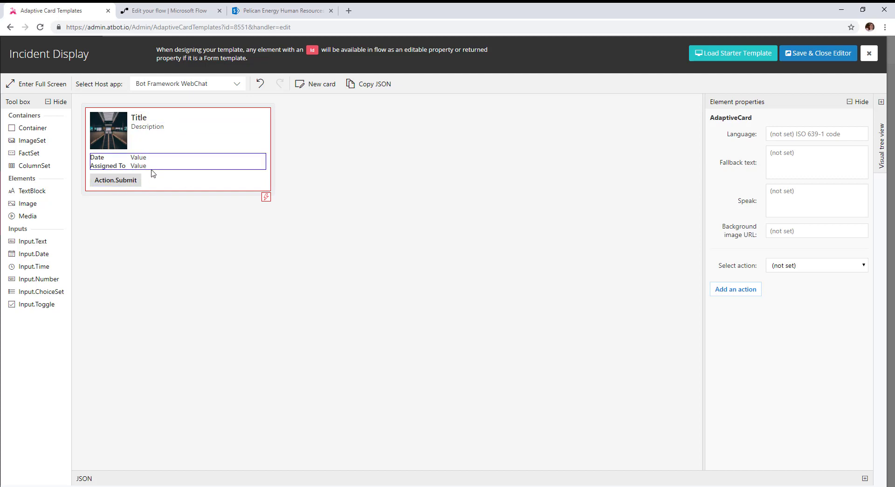
Step: Give the card's Action.Submit the Id AssignIncident and the title "Assign Incident"
left_click(110, 186)
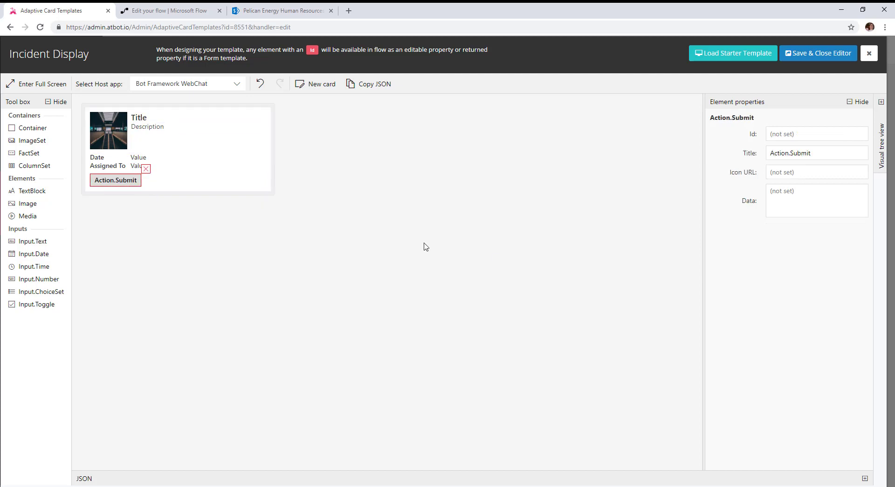
left_click(865, 134)
type("Assign I")
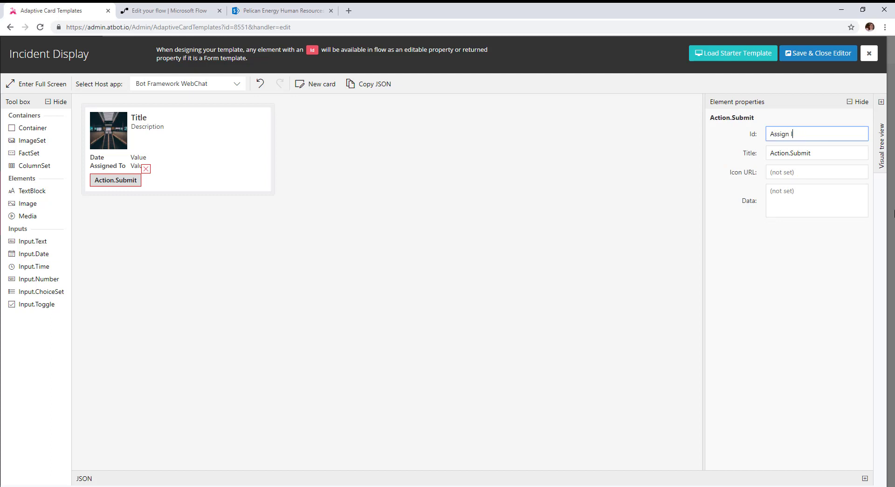
type("ncident")
key("Tab")
type("A")
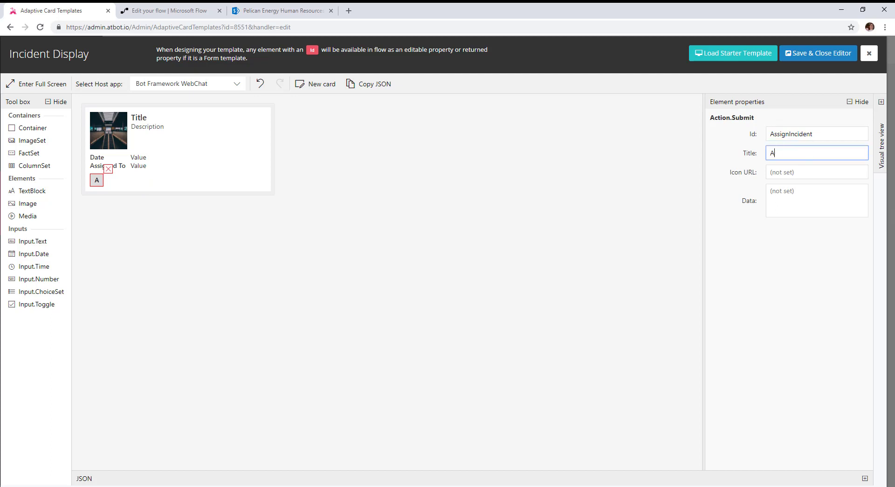
type("ssign Incident")
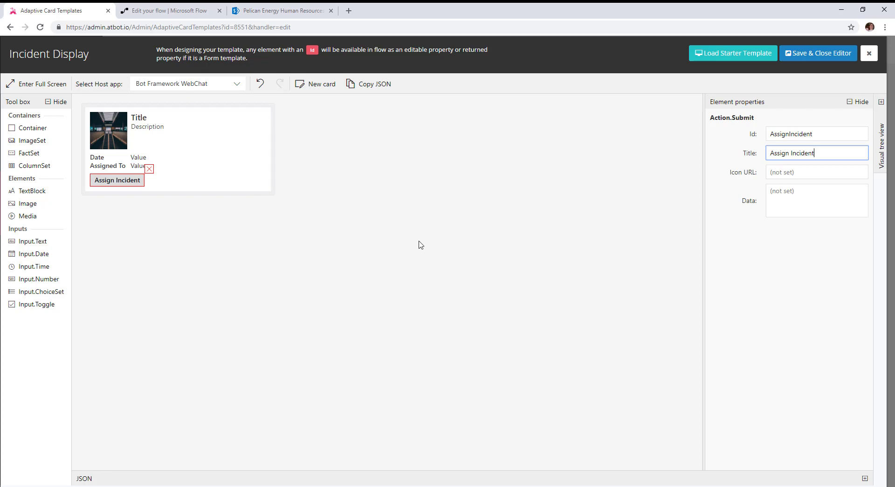
Step: Save the card design, close the card editor, and update the Incident Display card template
left_click(821, 53)
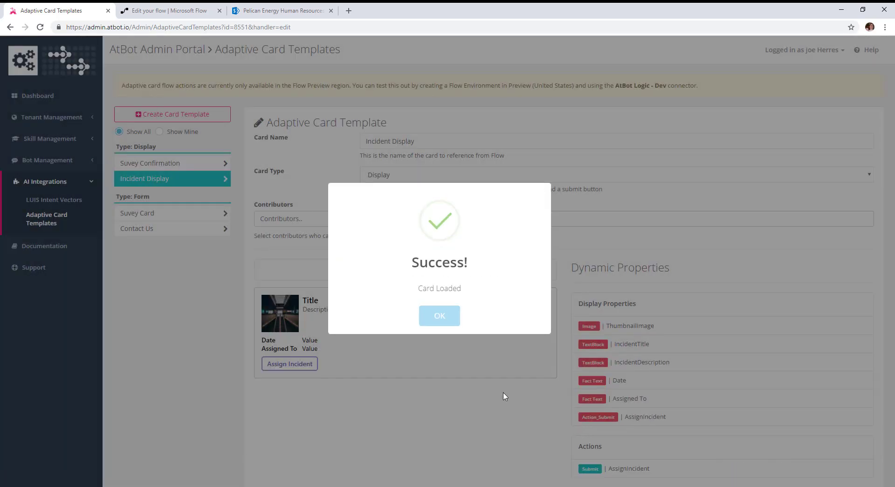
left_click(438, 314)
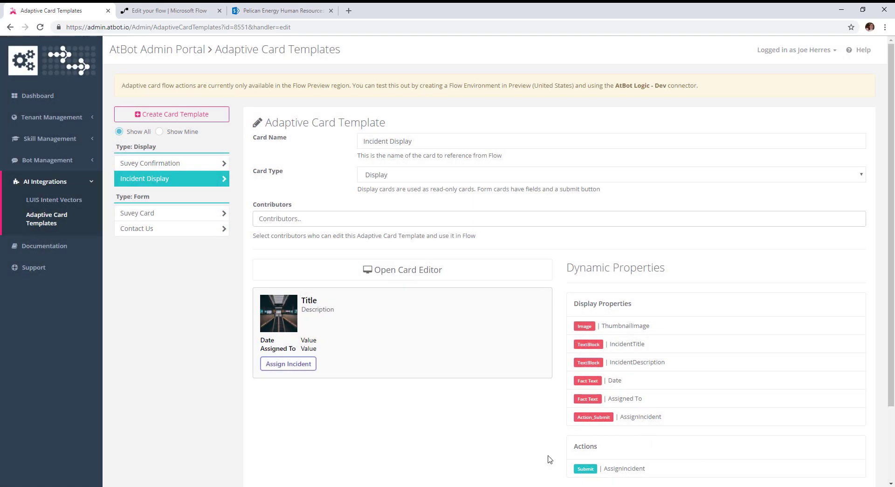
scroll(503, 353, "down", 2)
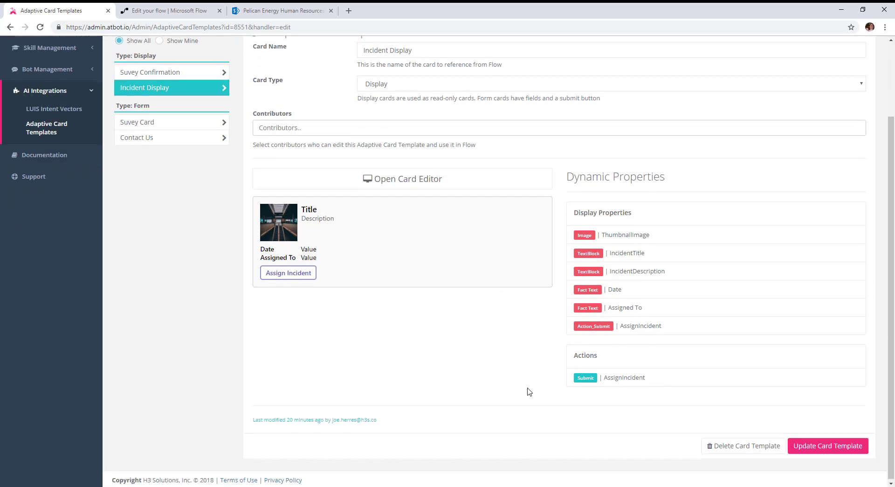
left_click(828, 444)
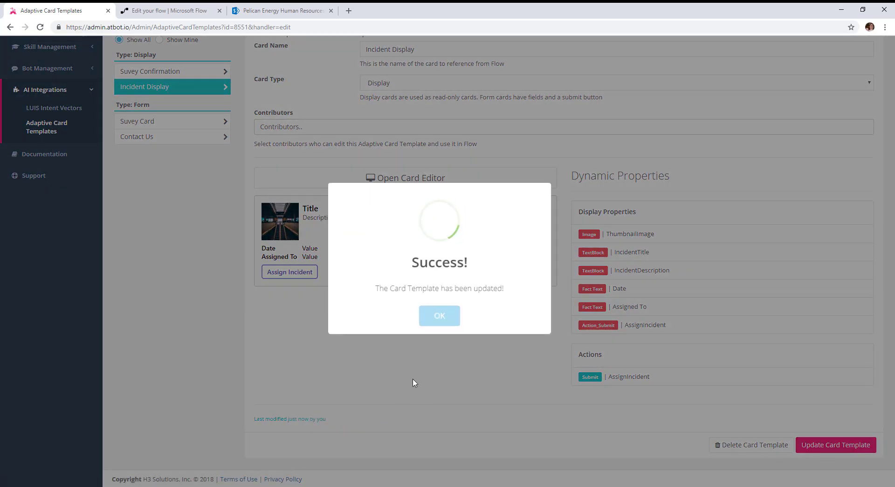
left_click(444, 316)
Step: Switch to Microsoft Flow, open the List Incidents flow for editing, and reselect the Incident Display card in Generate Adaptive Card
left_click(159, 10)
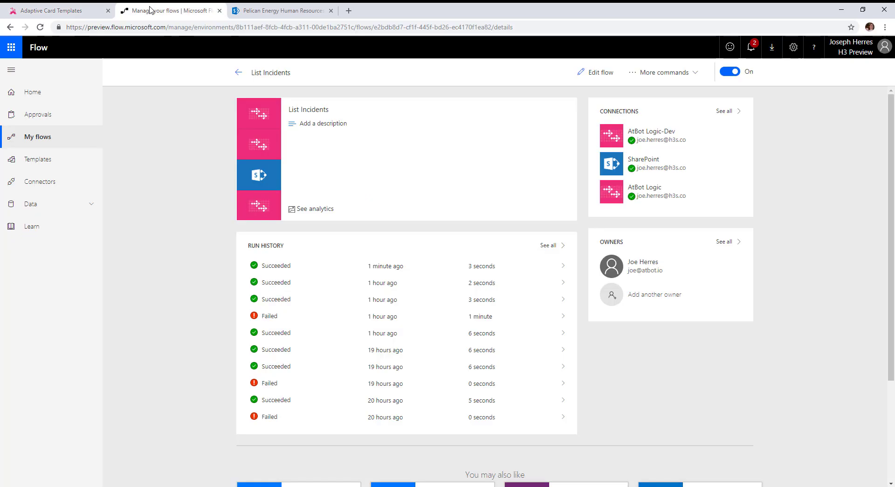
left_click(600, 73)
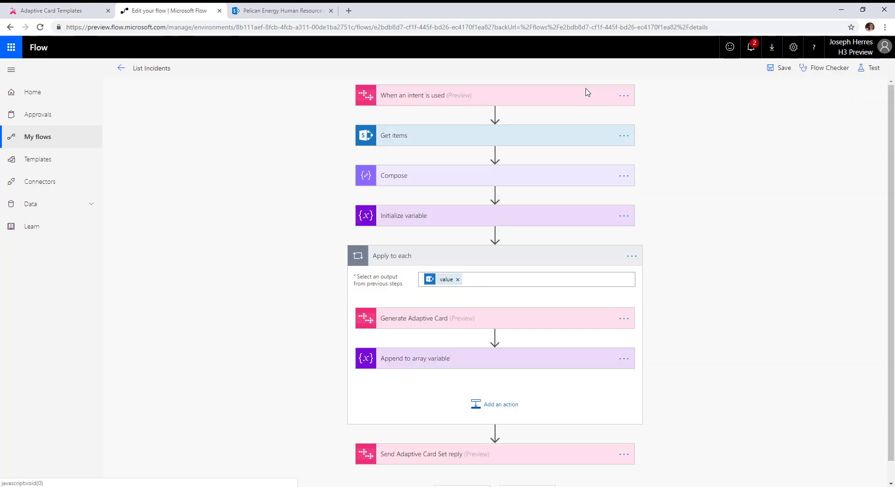
left_click(389, 322)
left_click(472, 340)
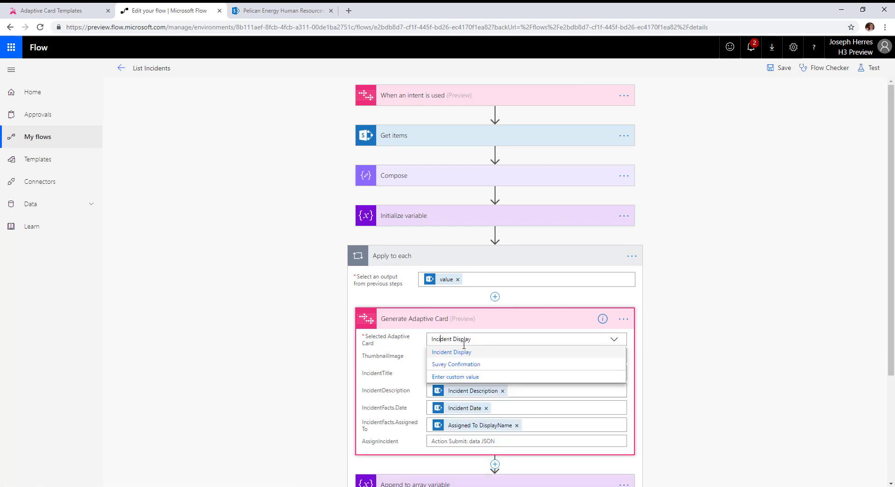
left_click(453, 353)
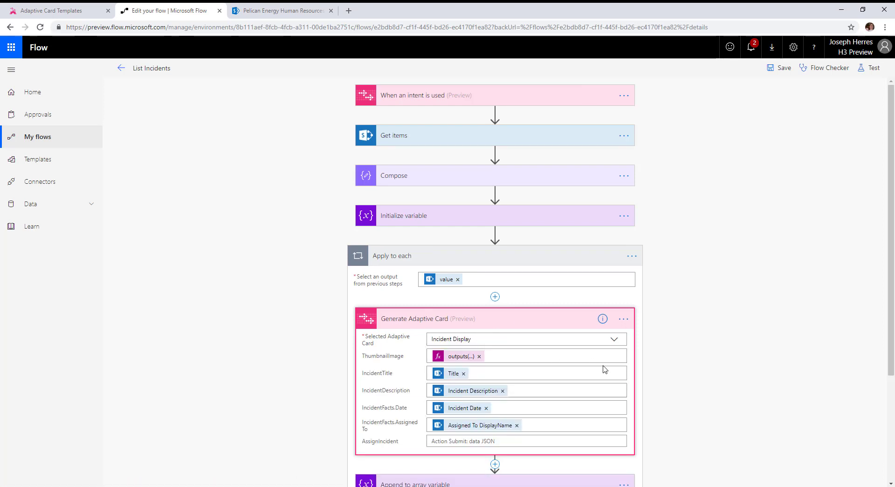
Step: Start a JSON object in the AssignIncident property of Generate Adaptive Card with keyword: "Assign Incident"
scroll(763, 400, "down", 1)
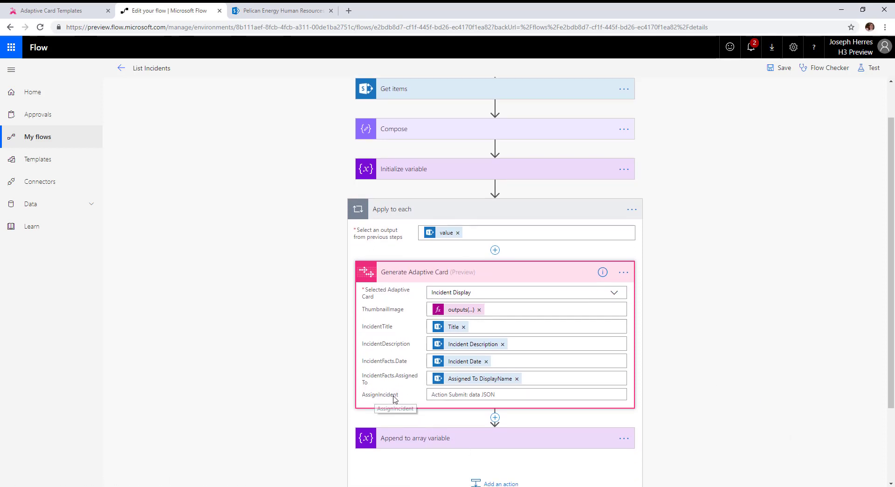
left_click(449, 395)
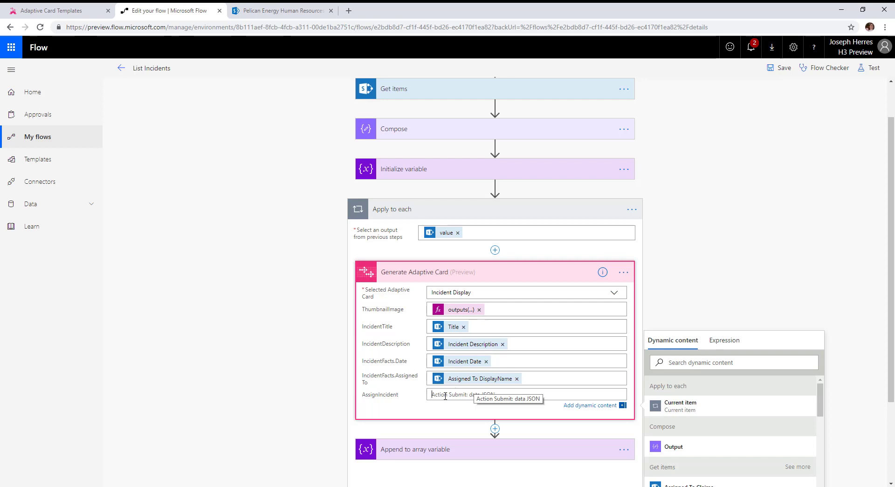
type("{")
key("Return")
key("Return")
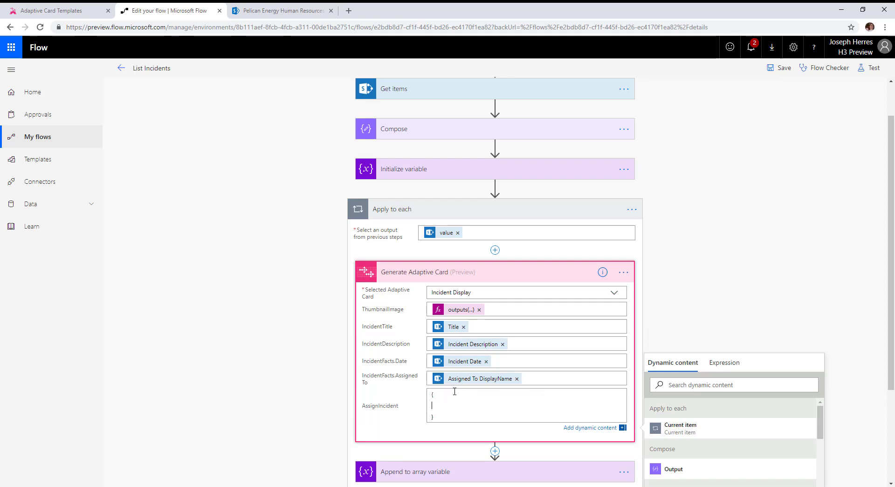
type("keyword: \"Assign Incident\",")
key("Return")
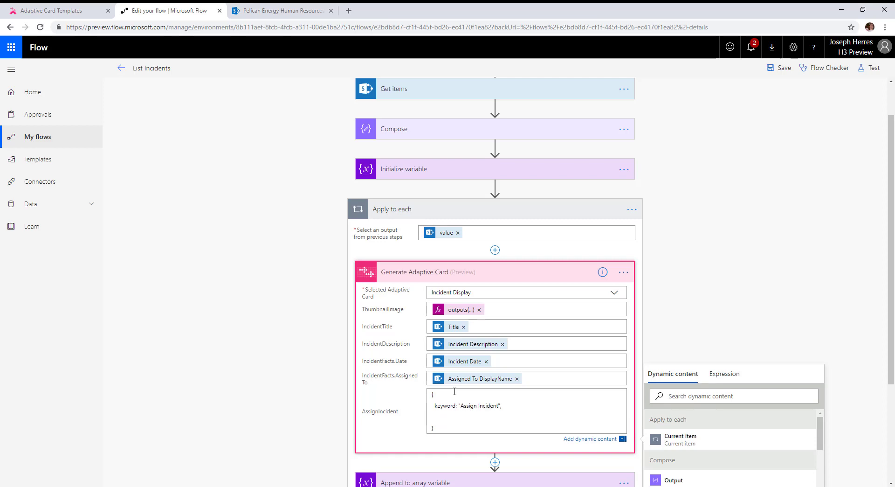
Step: Add an itemId entry holding the quoted SharePoint list item ID to the AssignIncident JSON, and save the flow
type("itemId: \"")
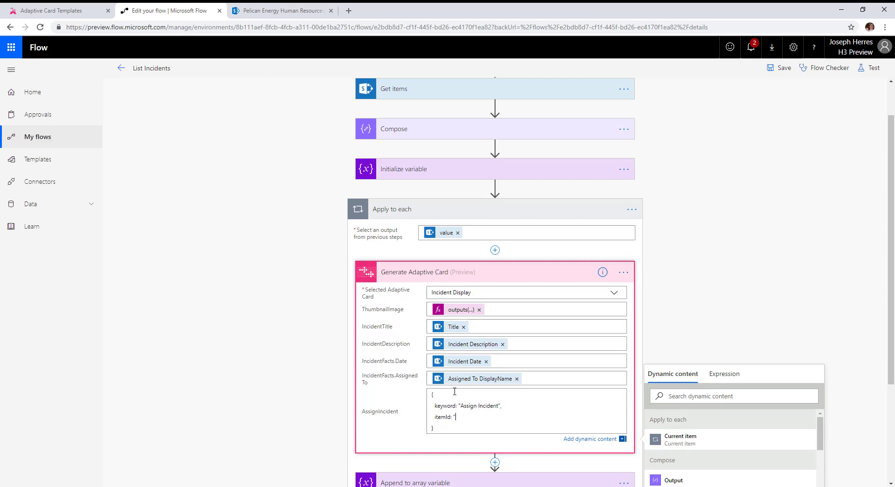
scroll(606, 373, "down", 3)
scroll(728, 382, "down", 5)
left_click(677, 405)
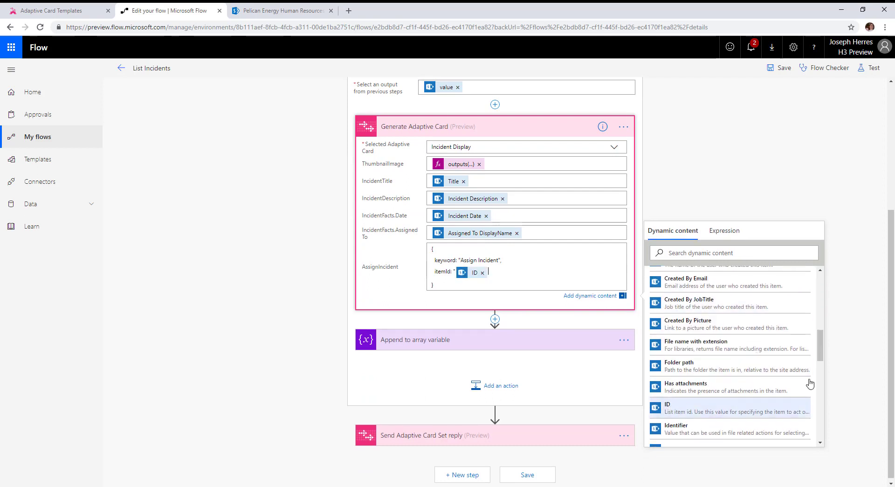
type("\"")
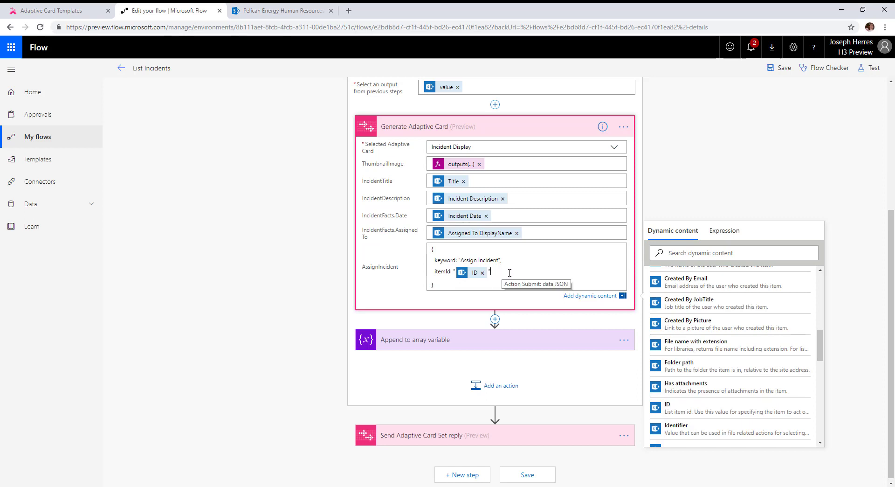
left_click(787, 91)
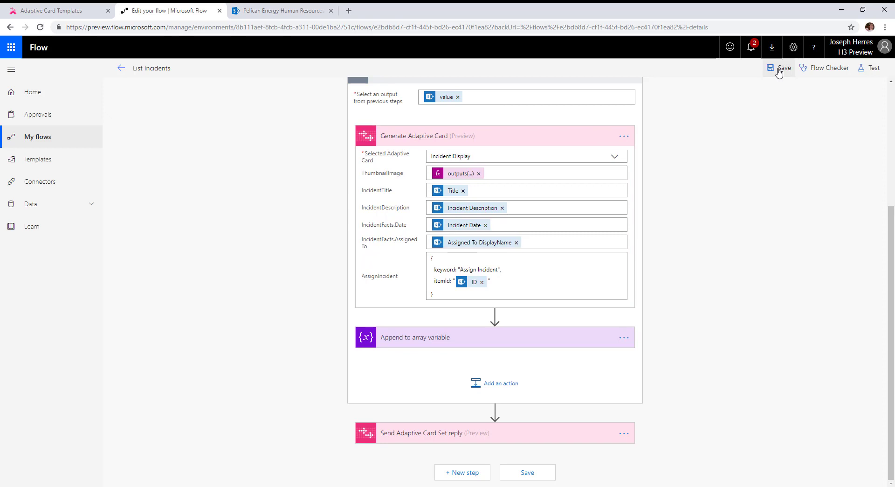
left_click(780, 68)
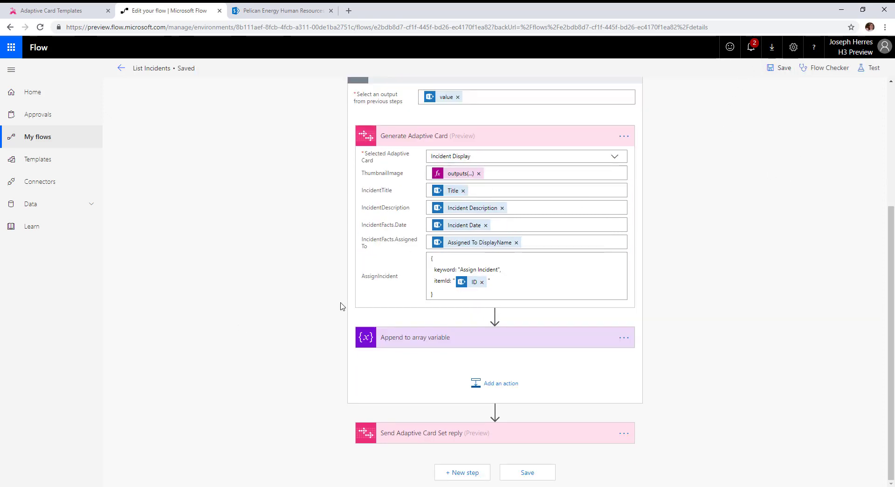
Step: Leave the List Incidents flow and create a new blank flow with AtBot Logic's "When an intent is used" trigger
scroll(221, 279, "up", 5)
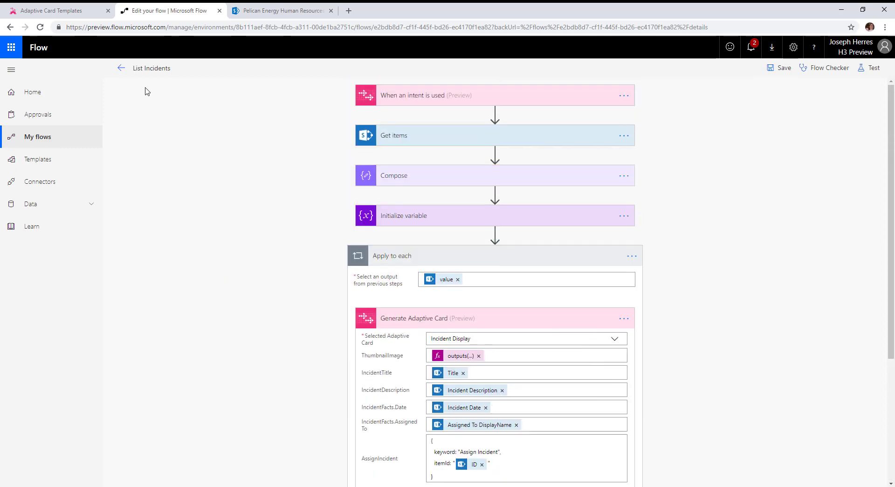
left_click(120, 68)
left_click(239, 72)
left_click(132, 66)
left_click(134, 86)
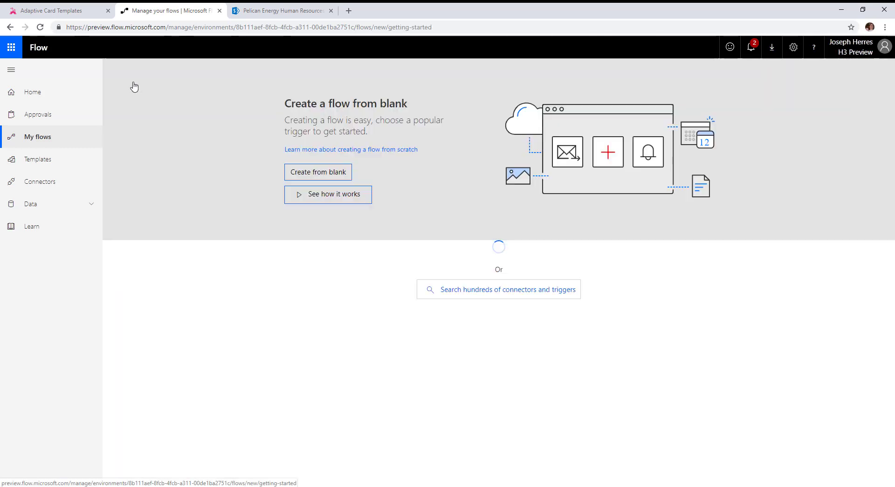
left_click(312, 173)
type("atbot")
left_click(422, 139)
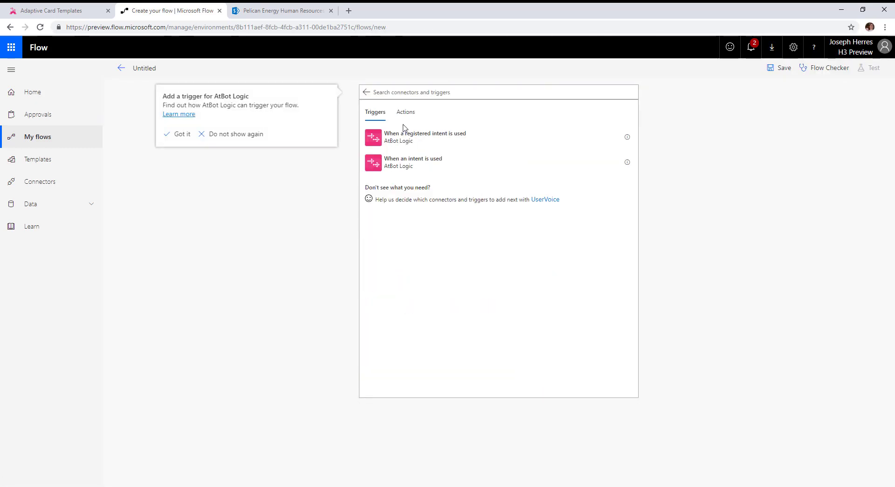
left_click(414, 161)
Step: Configure the trigger with the description "Assign Incident", the Personal bot trigger type, and the keyword "Assign Incident"
left_click(526, 116)
type("Assign Incident")
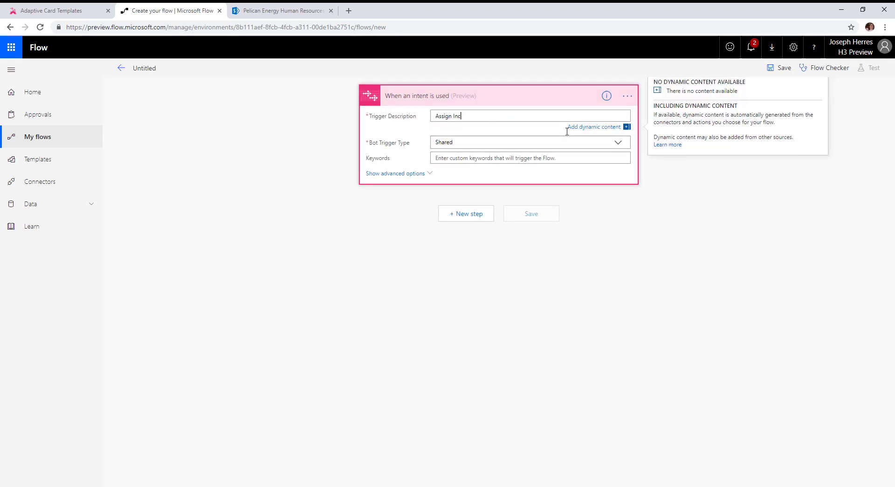
left_click(598, 142)
left_click(451, 210)
left_click(559, 146)
type("Assign Incident")
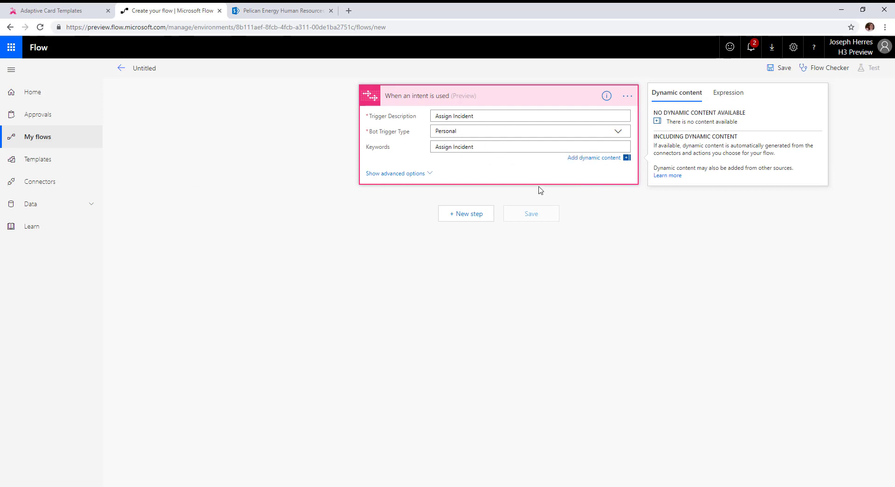
Step: Add an AtBot Send reply action with text "Sure thing, I can assign that for you now" and the trigger's Reply Activity, and save the flow
left_click(458, 215)
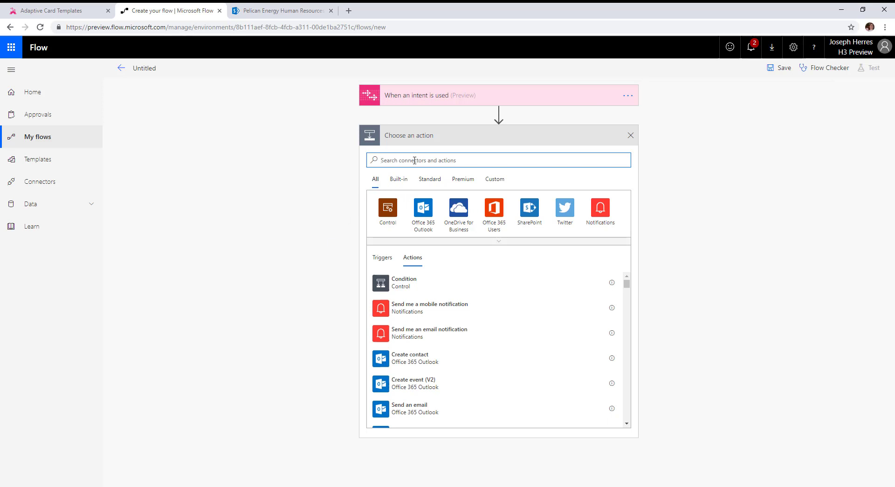
type("send reply")
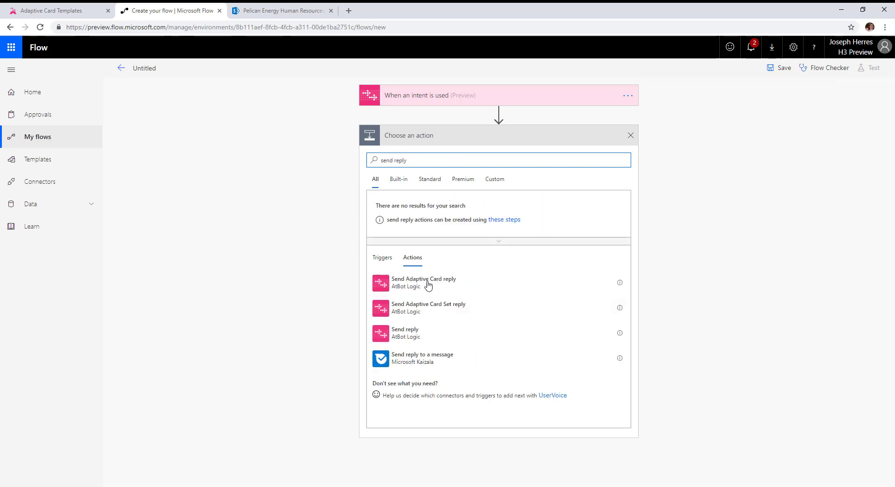
left_click(404, 332)
left_click(449, 156)
type("Sure thing, I can")
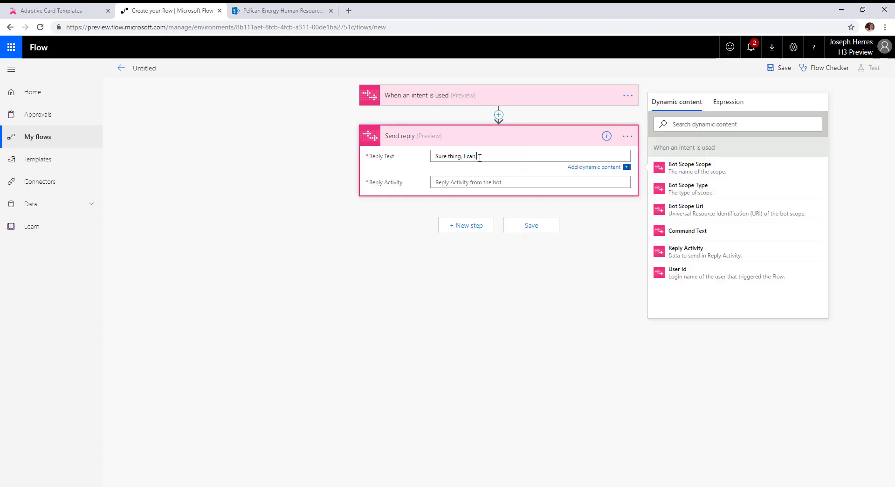
type(" assign that for you now")
left_click(578, 183)
left_click(687, 262)
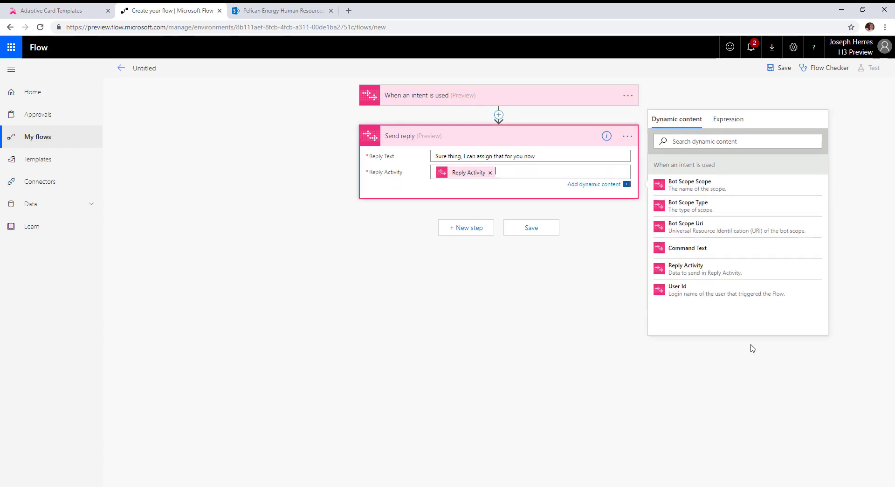
left_click(780, 69)
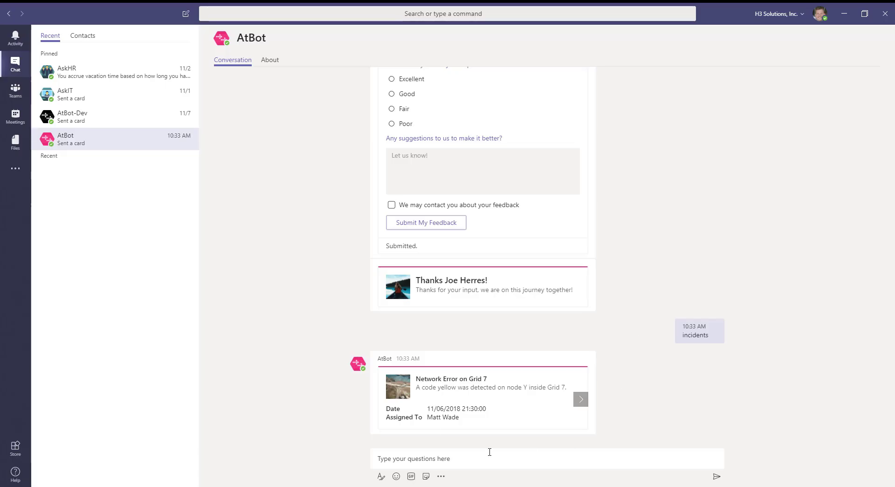
Step: Switch to Microsoft Teams, send AtBot the message "incidents", and browse forward through the incident cards in its new reply
type("in")
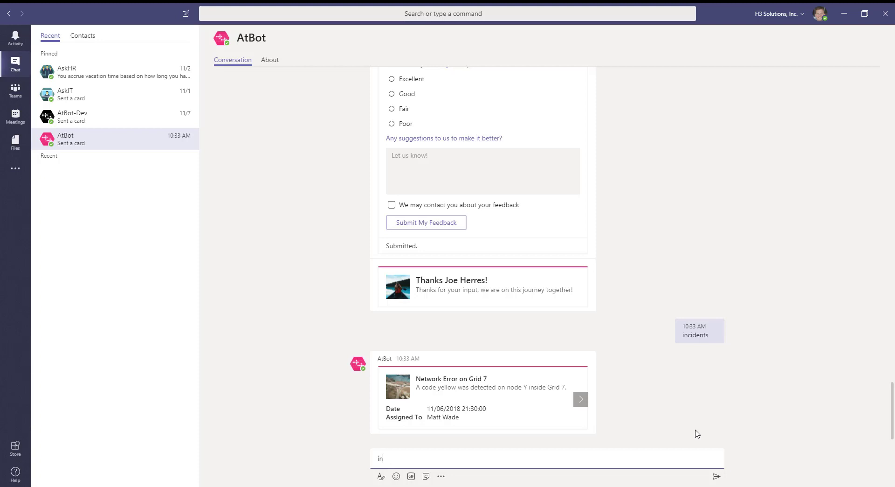
type("cidents")
key("Return")
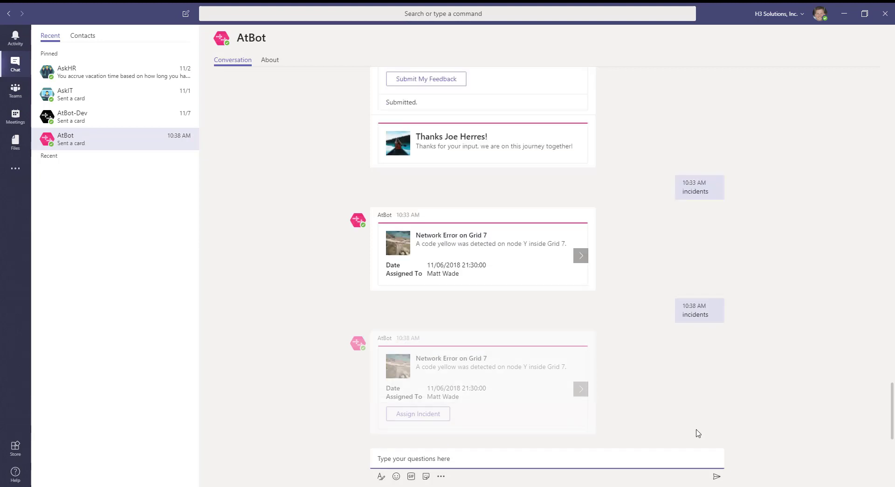
left_click(581, 396)
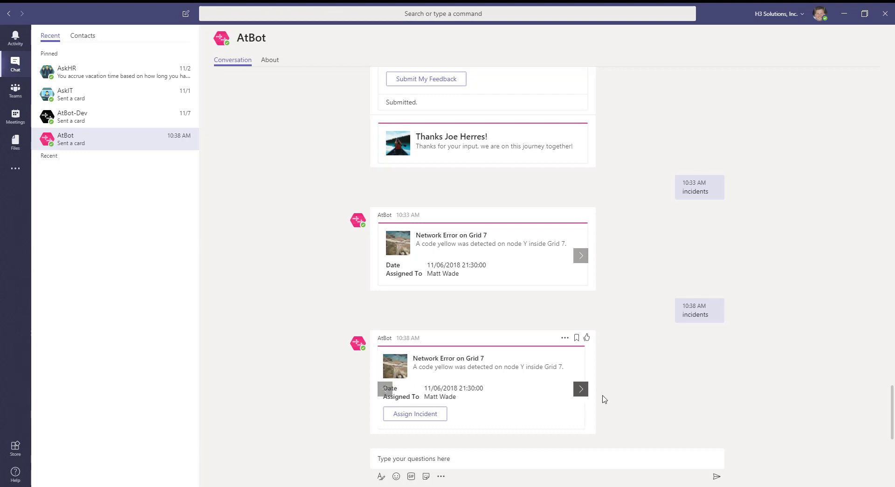
left_click(581, 391)
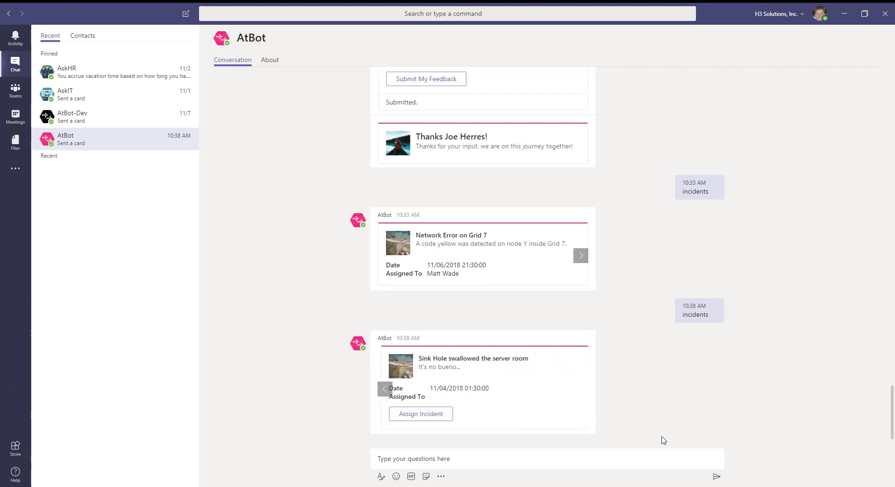
Step: Submit Assign Incident on the "Sink Hole swallowed the server room" card, and switch to Microsoft Flow to open the assignment flow's latest run
left_click(417, 414)
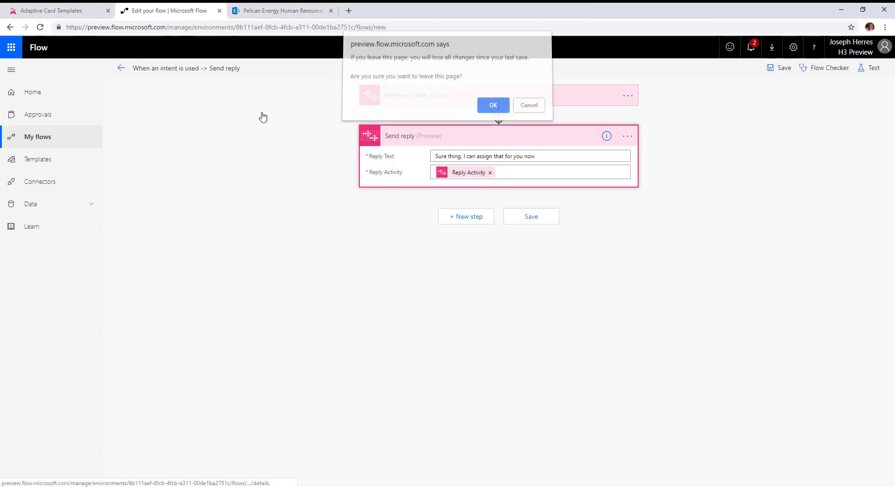
left_click(487, 108)
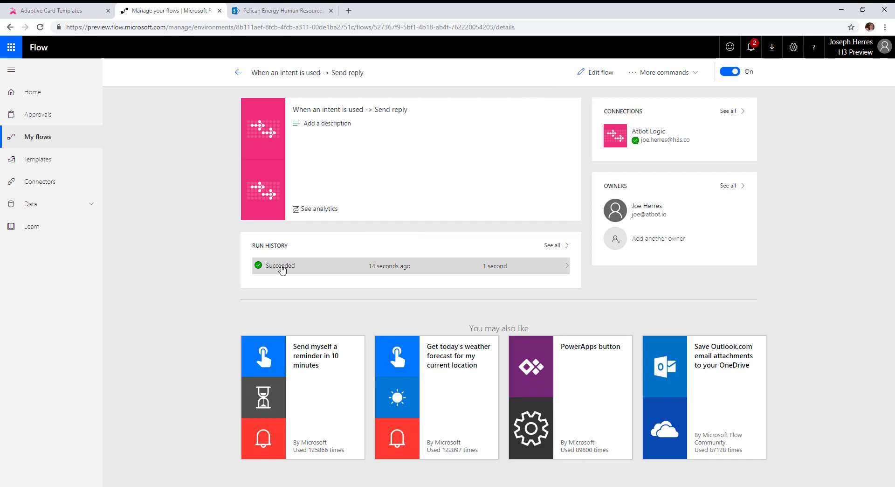
left_click(280, 268)
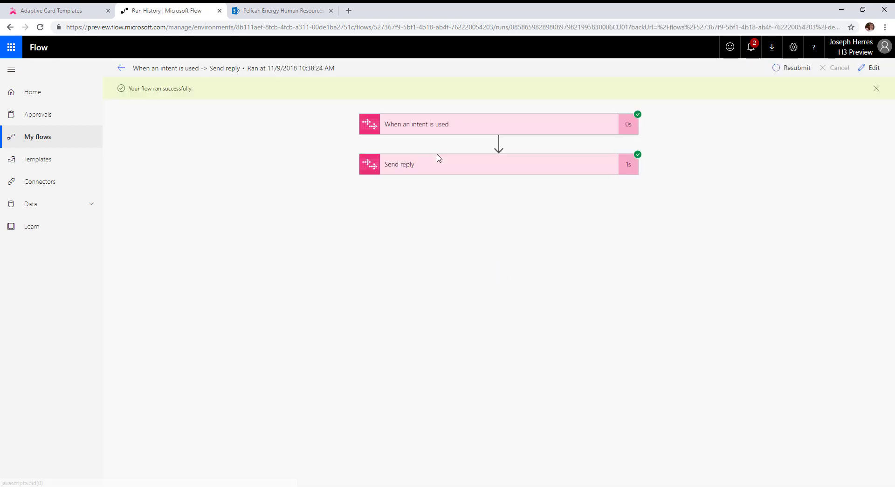
Step: Expand the run's "When an intent is used" trigger and copy the adaptiveCardData JSON object from its output body
left_click(430, 125)
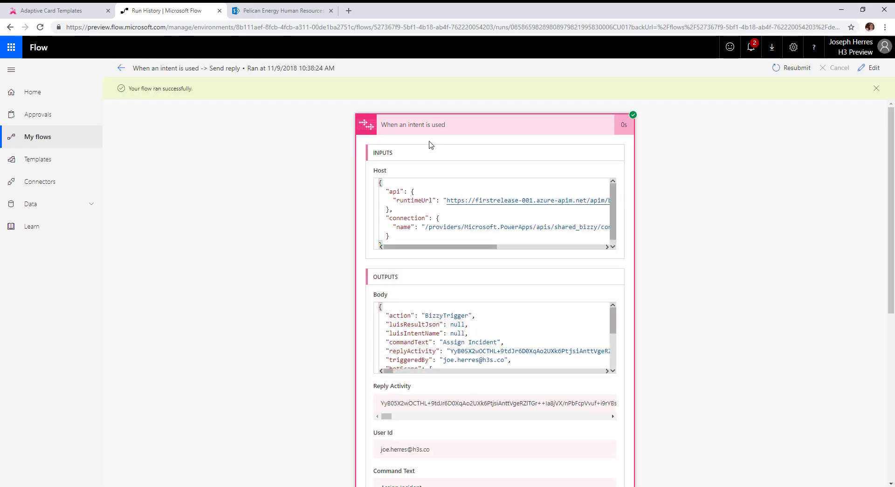
left_click_drag(614, 326, 617, 355)
left_click_drag(391, 356, 459, 328)
key("ctrl+c")
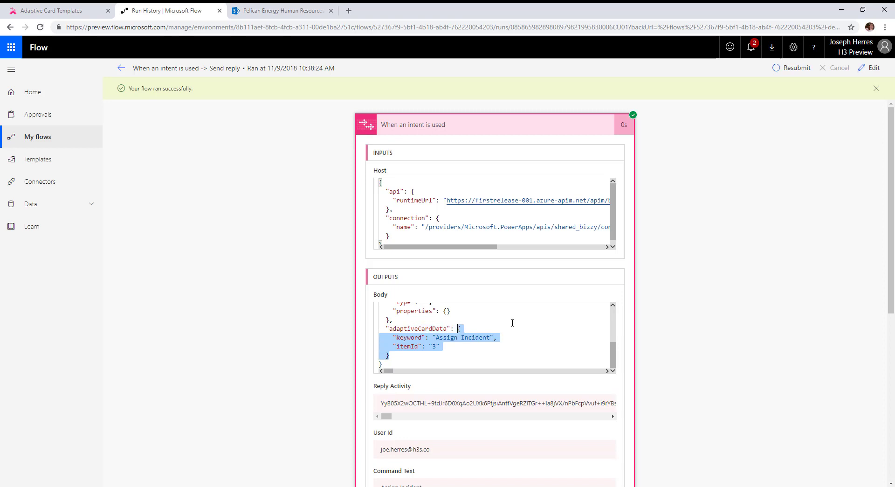
key("alt+Tab")
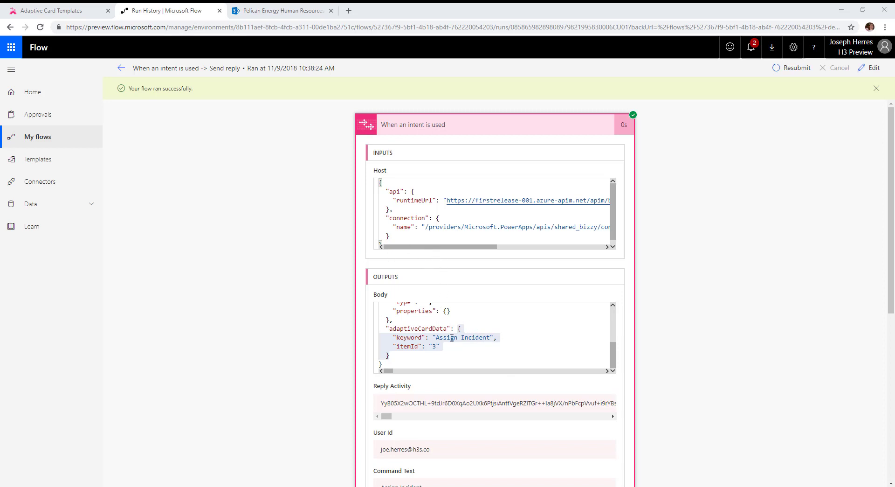
Step: Reopen the flow for editing and insert a Parse JSON action between the trigger and Send reply
left_click(120, 67)
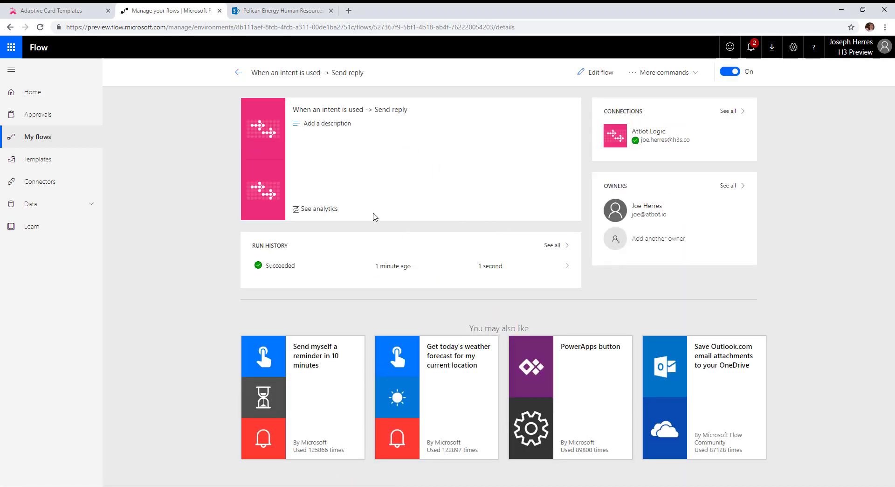
left_click(594, 72)
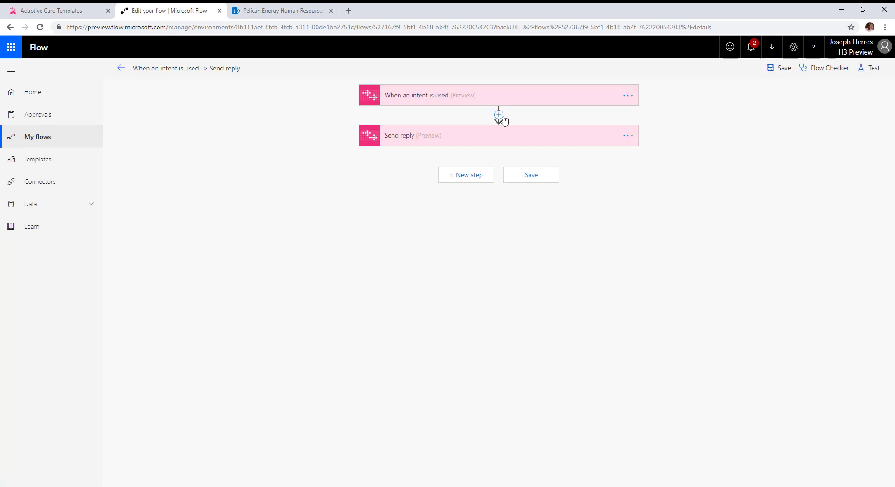
left_click(499, 116)
left_click(487, 130)
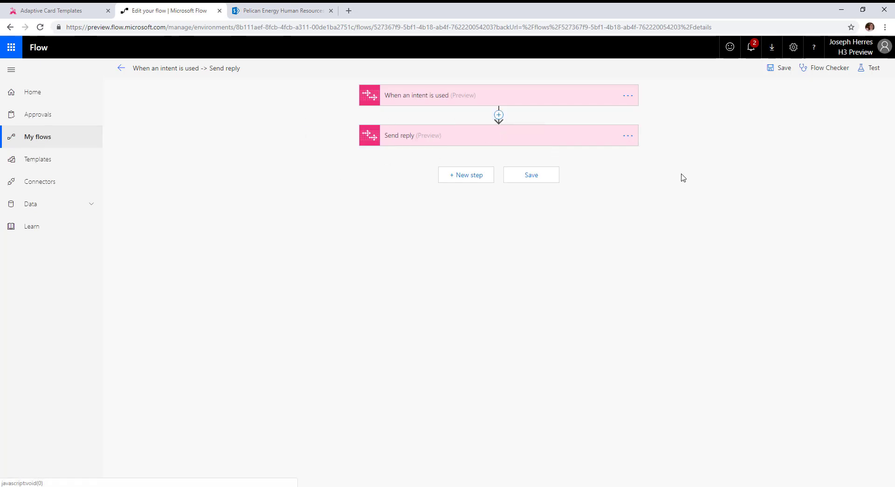
left_click(473, 164)
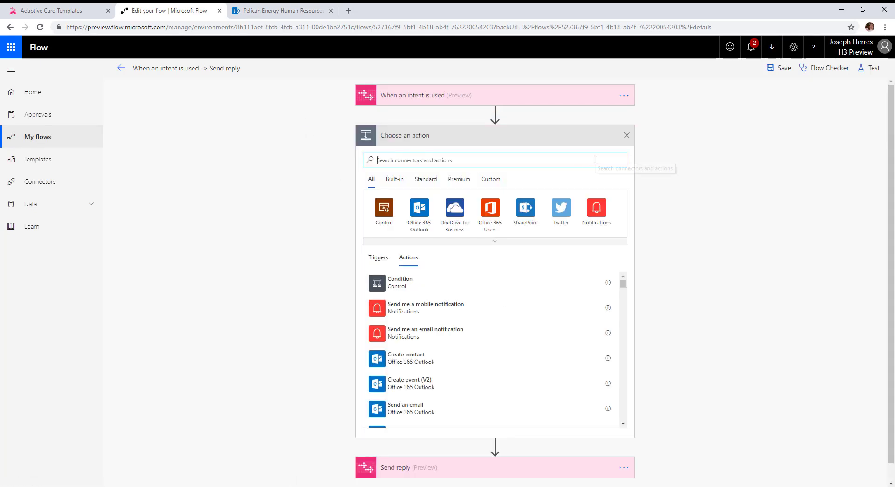
type("parse")
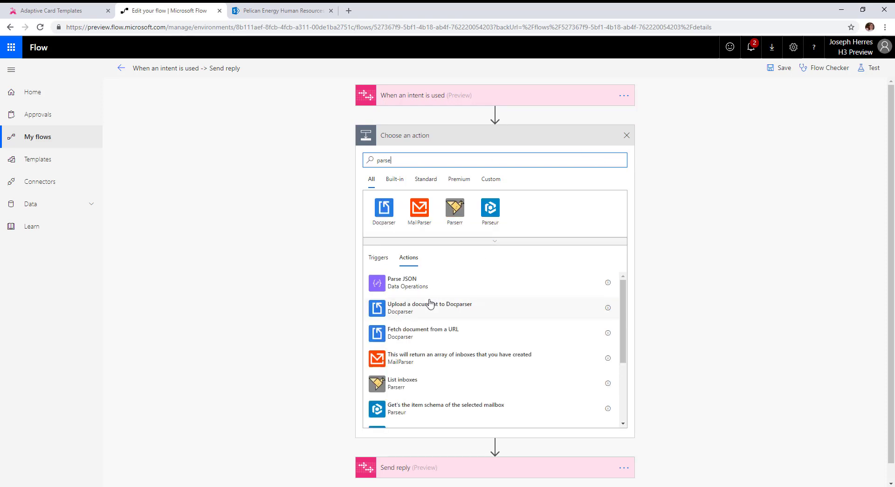
left_click(427, 282)
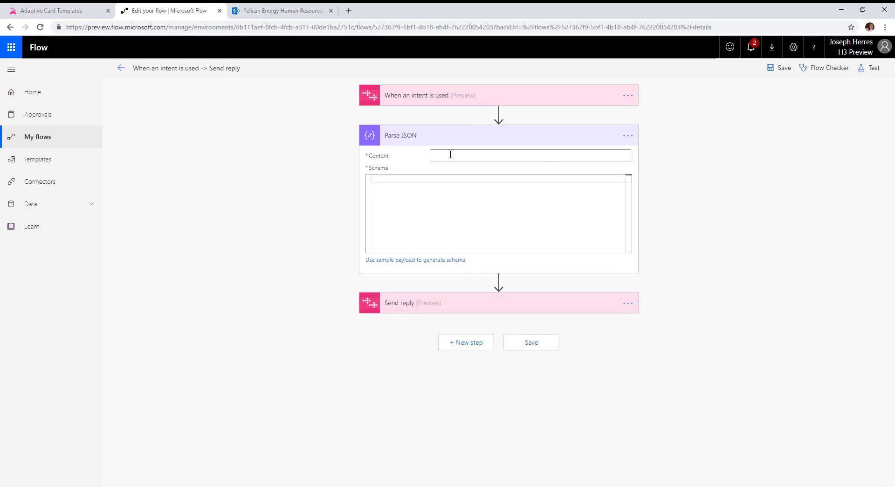
Step: Set the Parse JSON Content to the expression triggerBody().adaptiveCardData
left_click(451, 154)
left_click(728, 102)
type("tri")
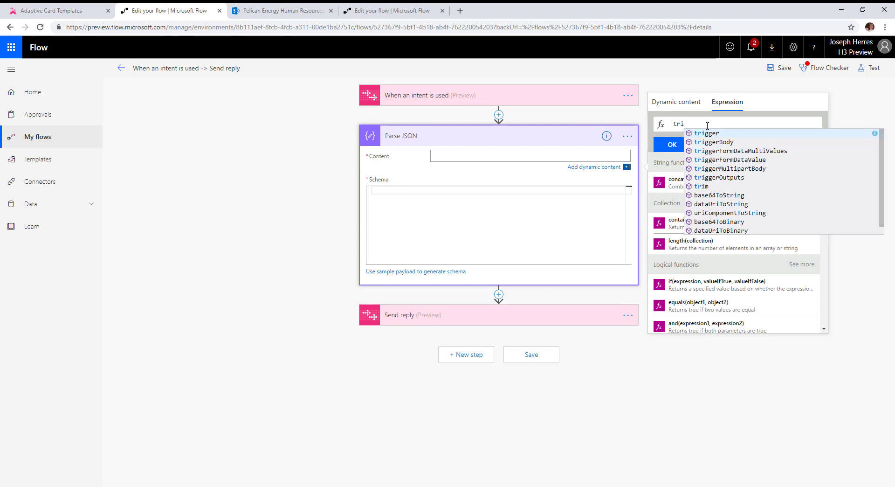
key("Down")
key("Return")
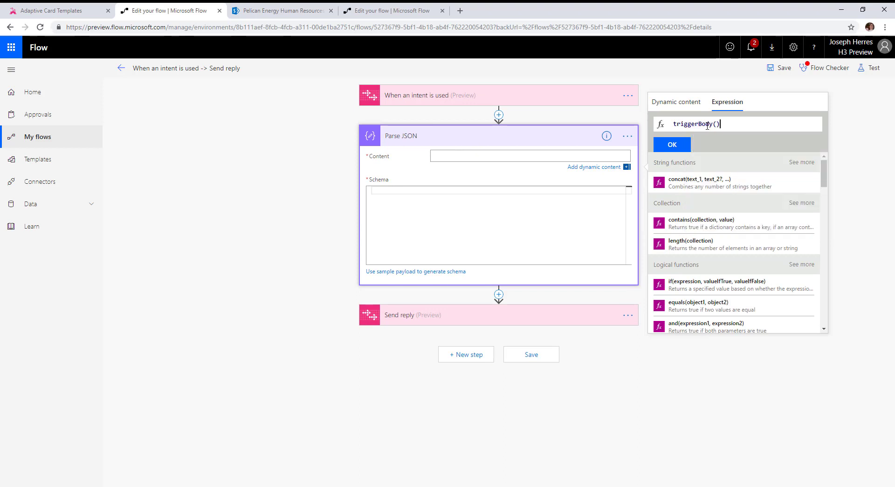
type(".ada")
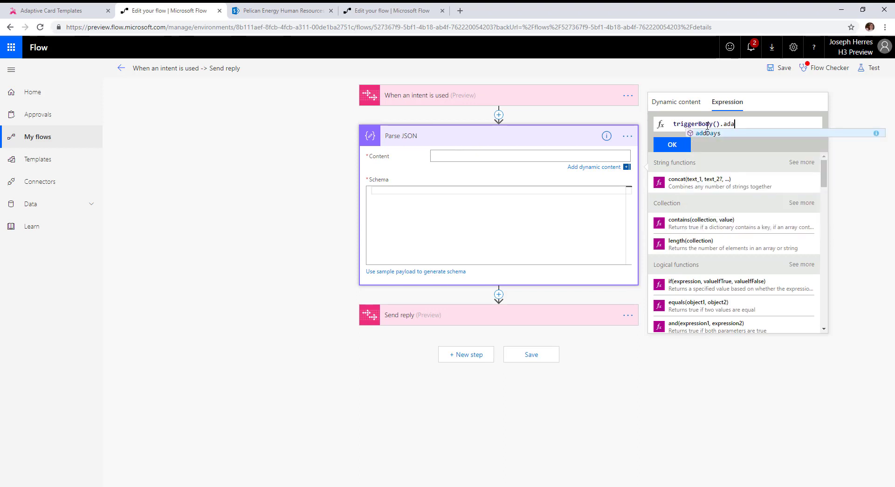
type("ptiveCard")
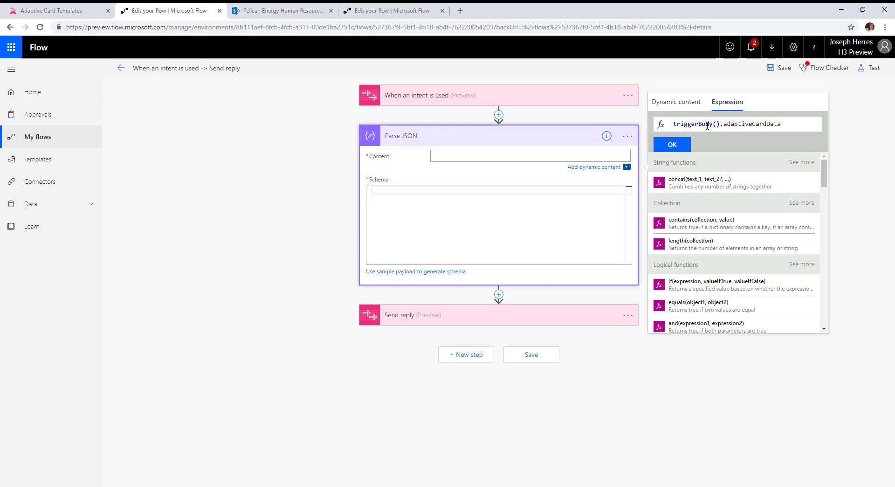
type("Data")
left_click(672, 145)
Step: Generate the Parse JSON schema from the copied sample payload containing keyword "Assign Incident" and itemId "3", and collapse the action
left_click(417, 192)
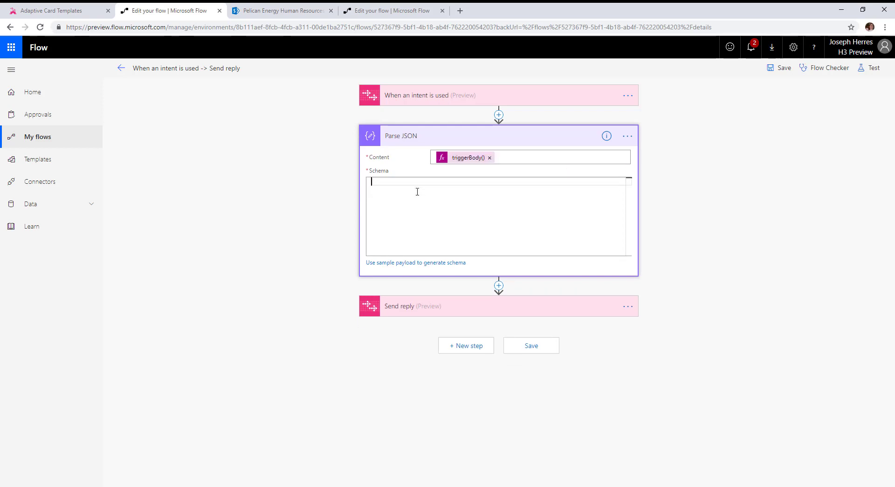
left_click(398, 263)
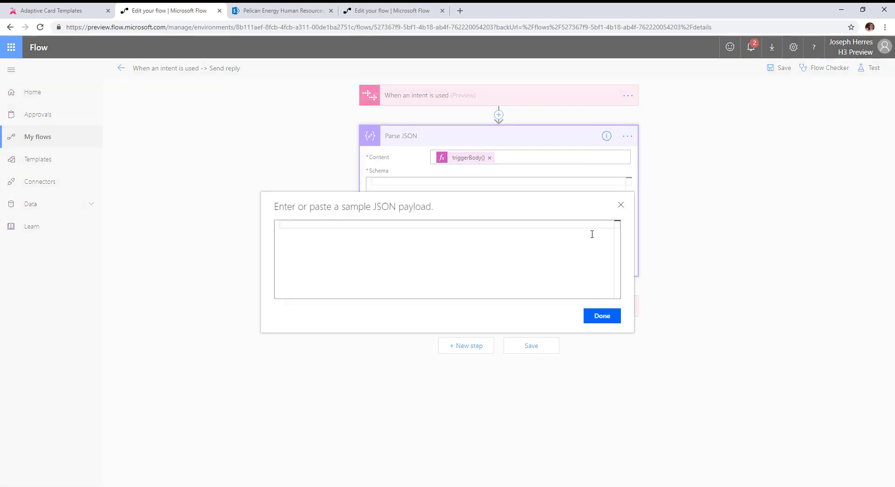
left_click(331, 221)
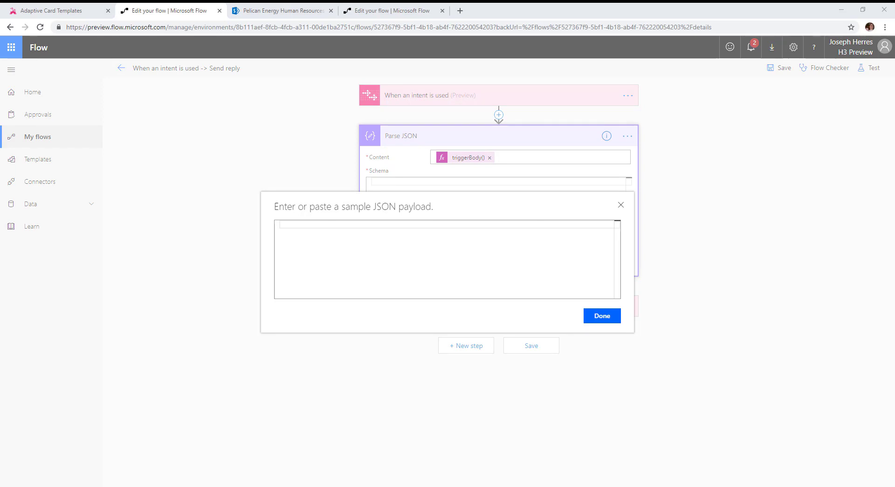
left_click(302, 232)
key("ctrl+v")
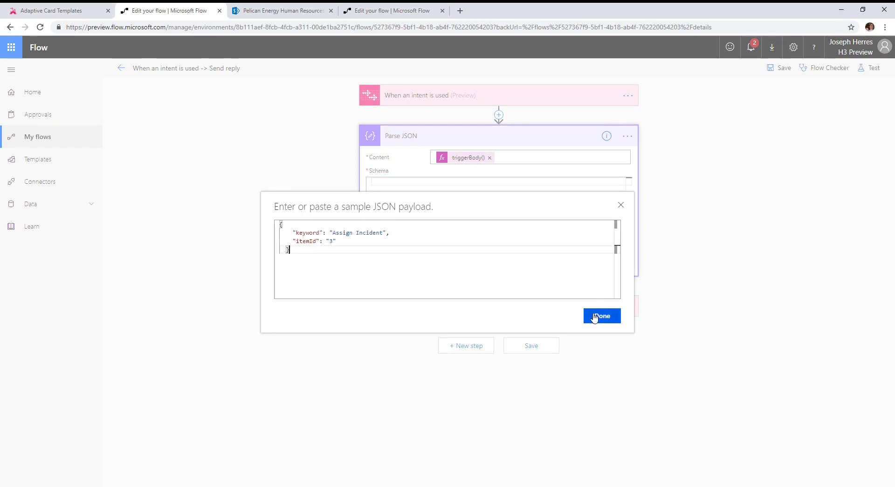
left_click(602, 316)
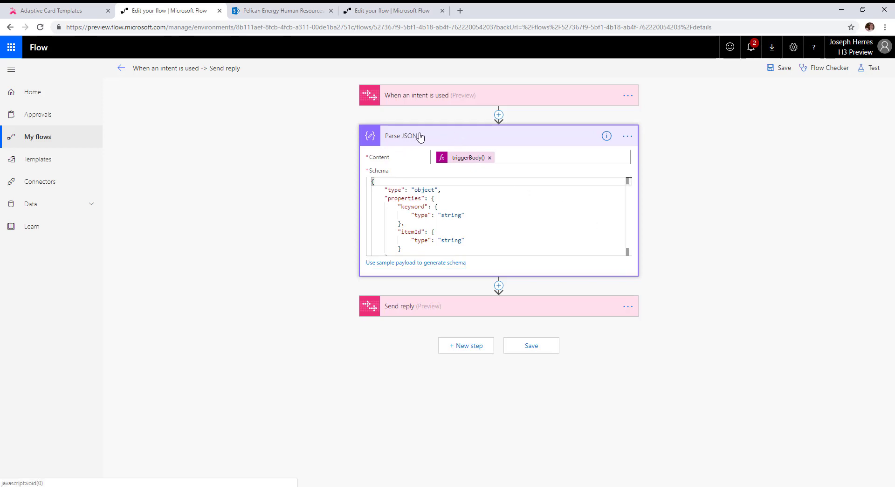
left_click(420, 136)
Step: Change the Send reply text to "Sure thing, I can assign item ID [itemId] for you" using the parsed itemId, and save the flow
left_click(537, 176)
left_click_drag(569, 195, 497, 196)
key("BackSpace")
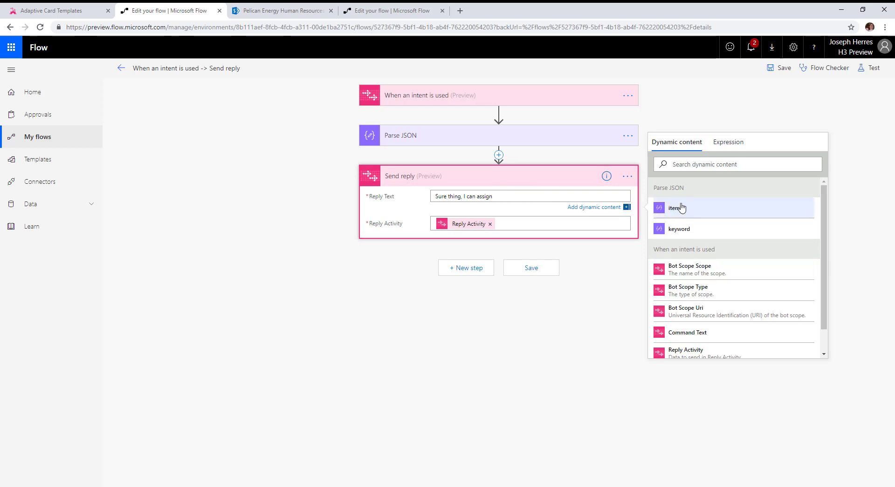
type("item ID")
left_click(681, 207)
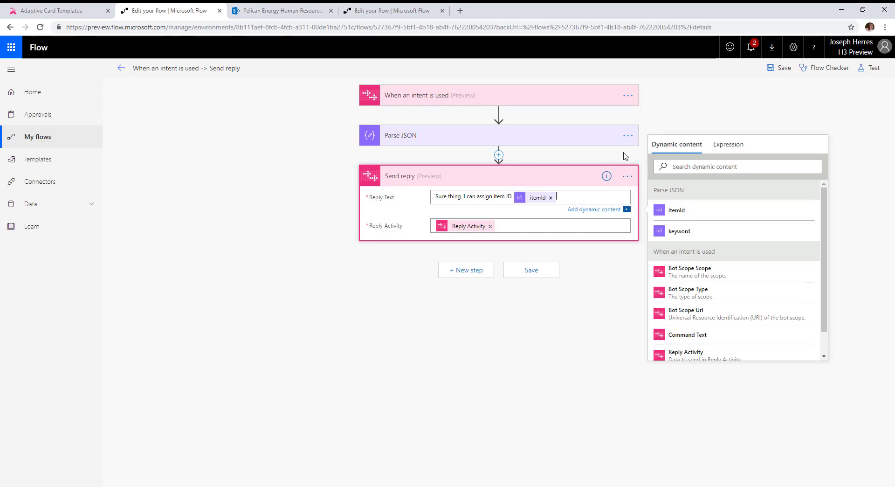
type("for you")
left_click(777, 69)
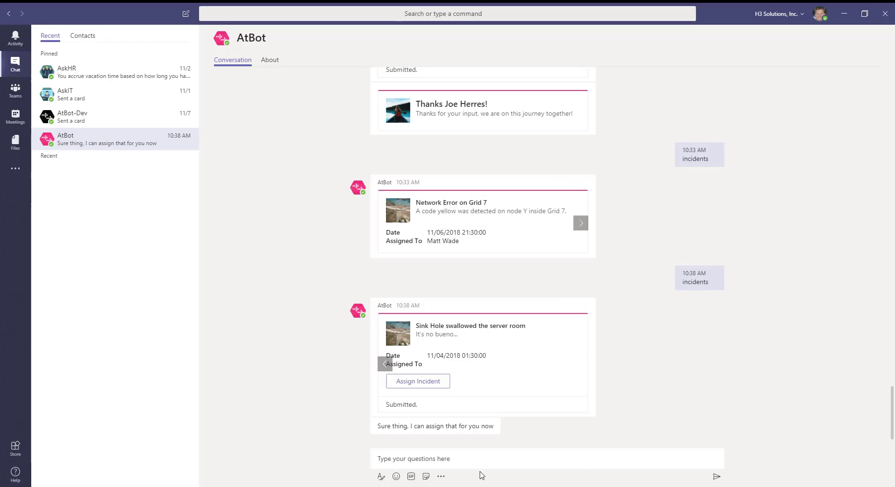
Step: In Microsoft Teams, send AtBot "incidents" and submit Assign Incident on the "Power Outage in Sector 5" and "Network Error on Grid 7" cards
left_click(432, 457)
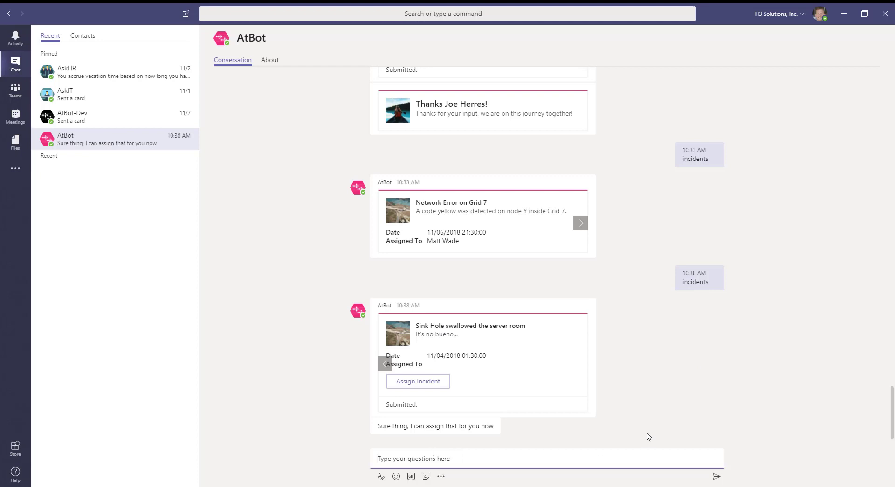
type("incidents")
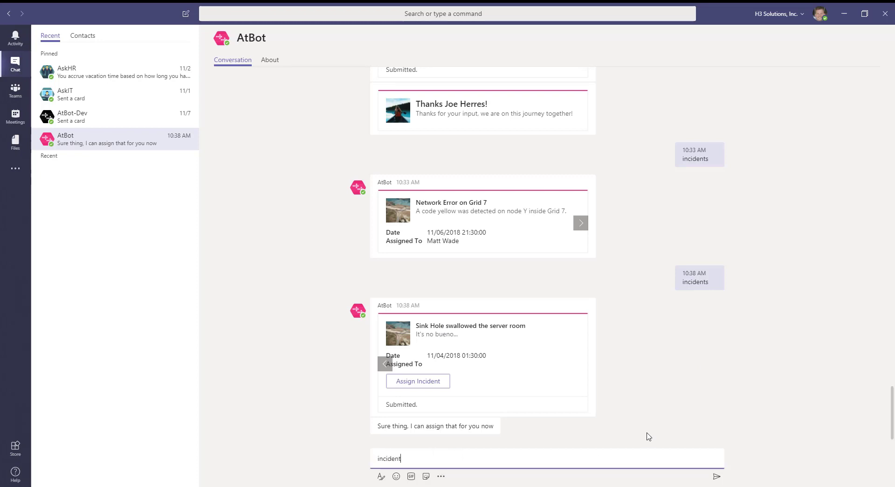
key("Return")
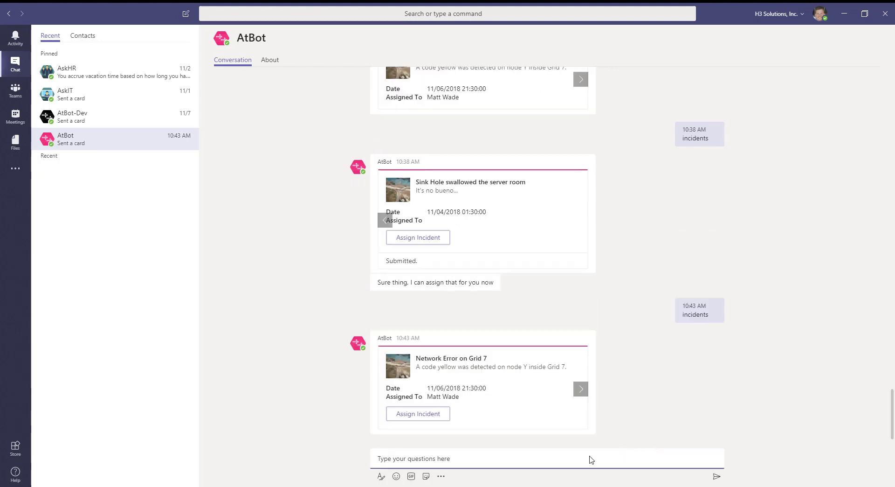
left_click(581, 388)
left_click(425, 416)
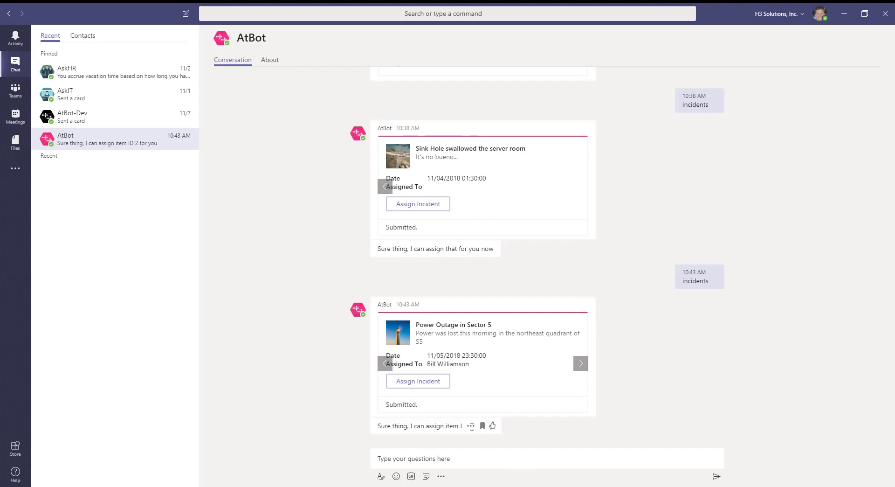
left_click(383, 364)
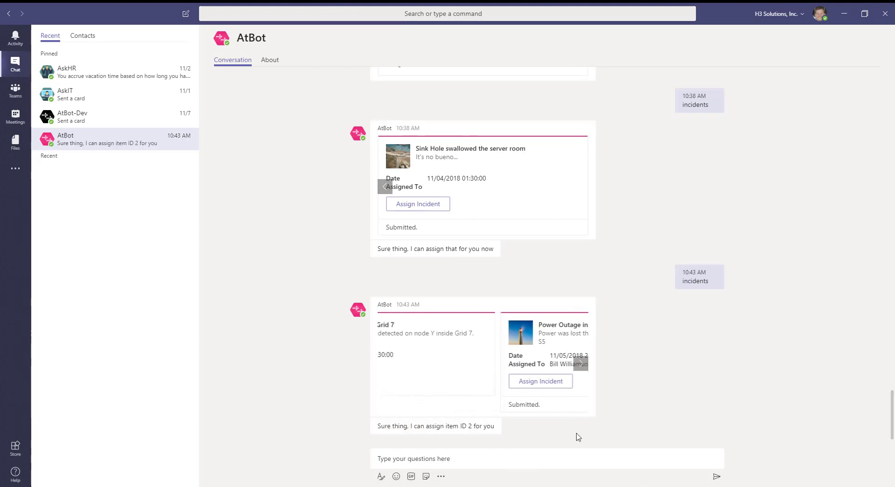
left_click(420, 383)
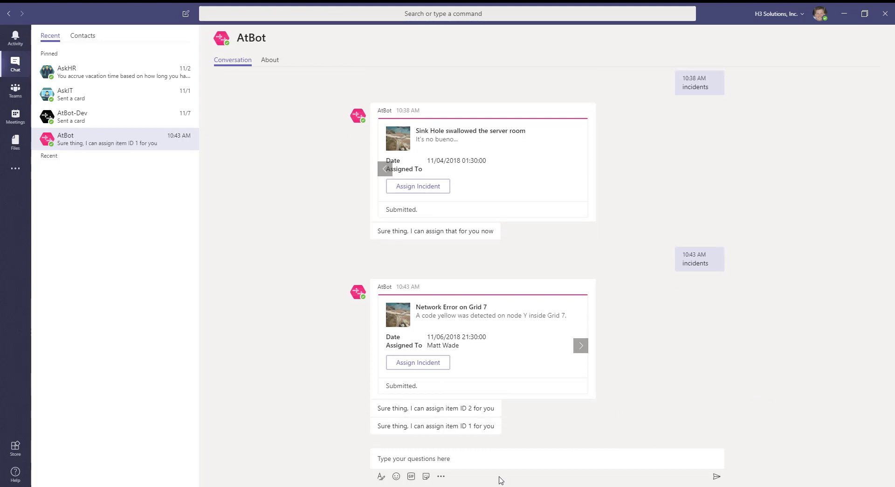
Step: Switch back to the browser and show the Incident Display adaptive card template in the AtBot Admin Portal
key("alt+Tab")
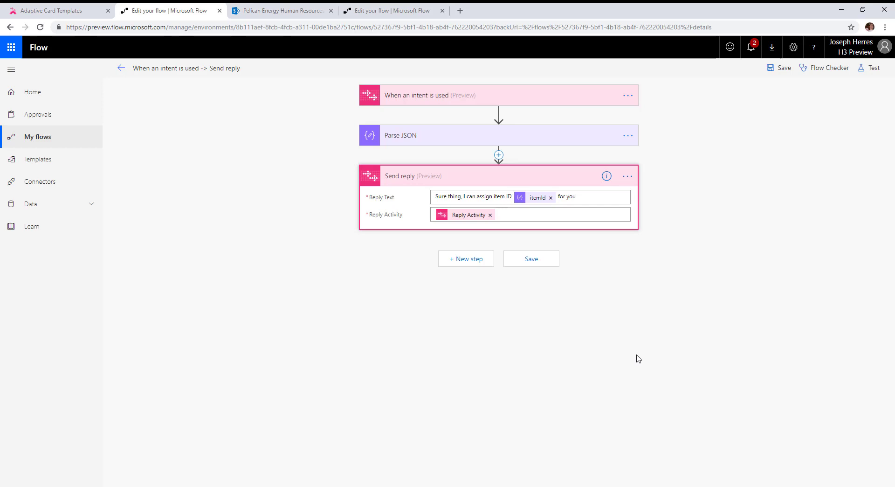
left_click(86, 9)
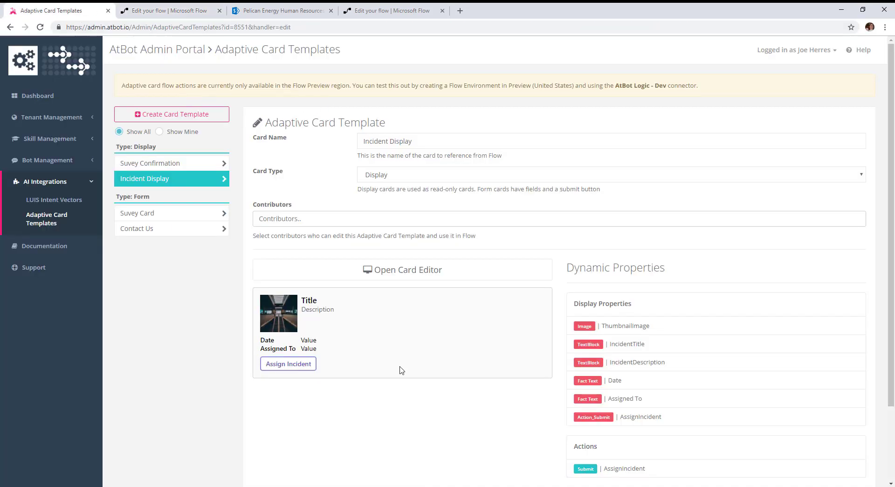